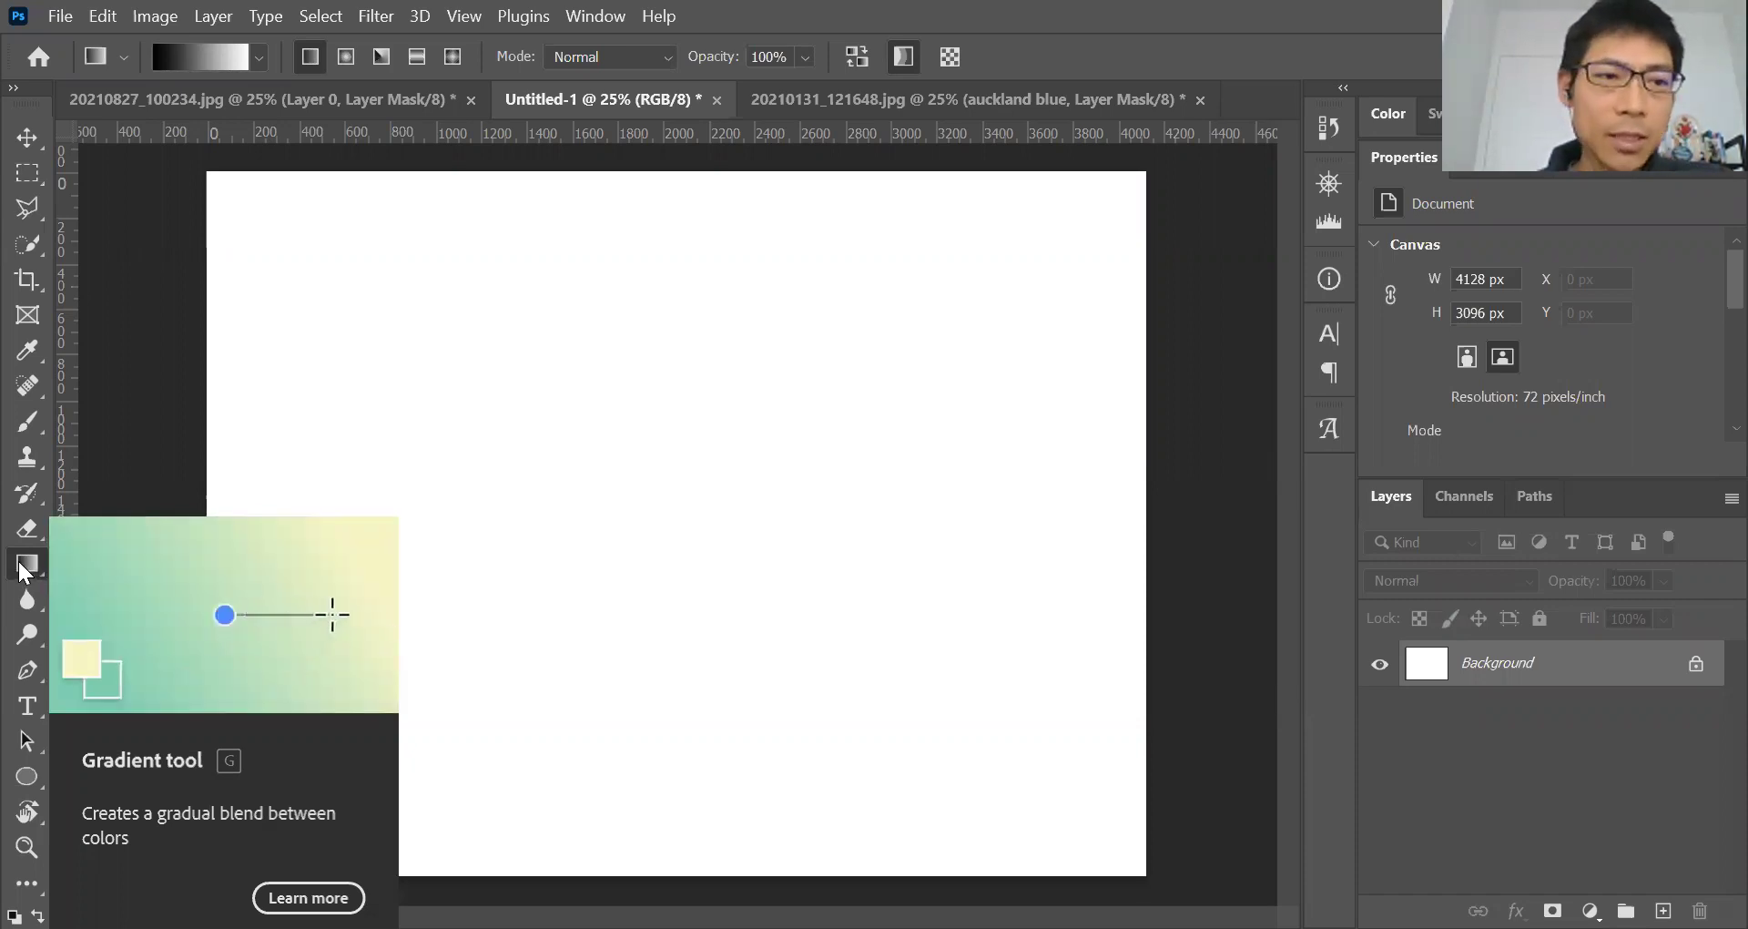
# Step: Activate the Gradient tool and choose the black-to-white preset from the Basics gradients
pyautogui.rightClick(27, 568)
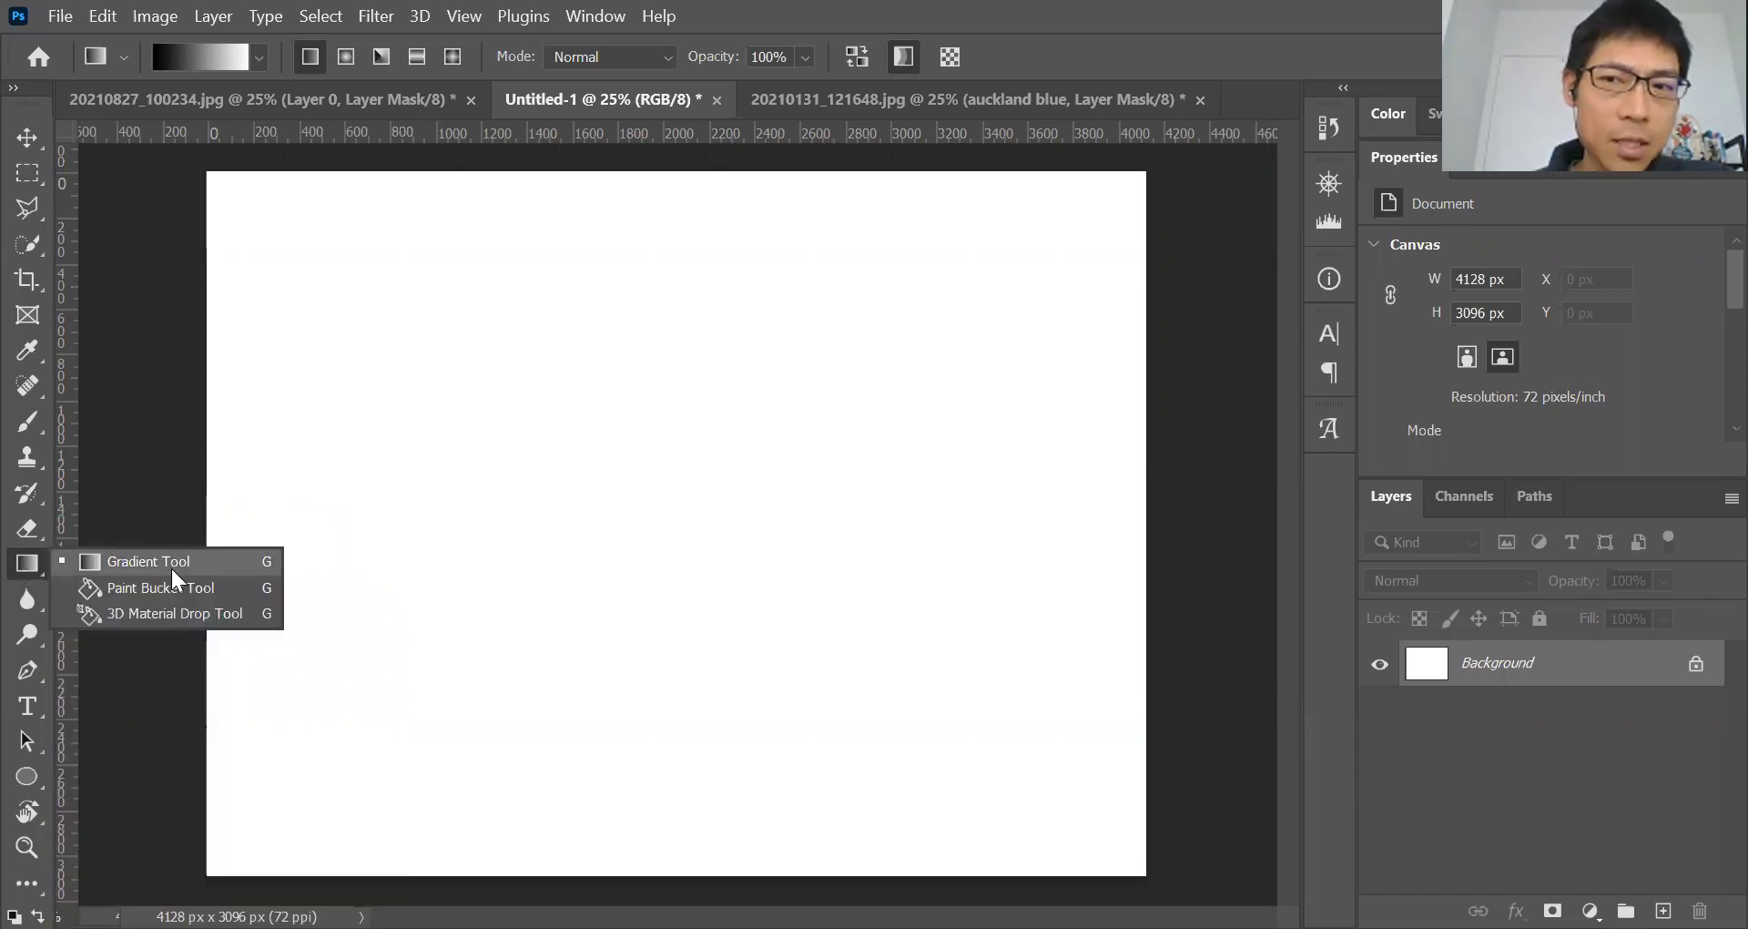
pyautogui.click(172, 569)
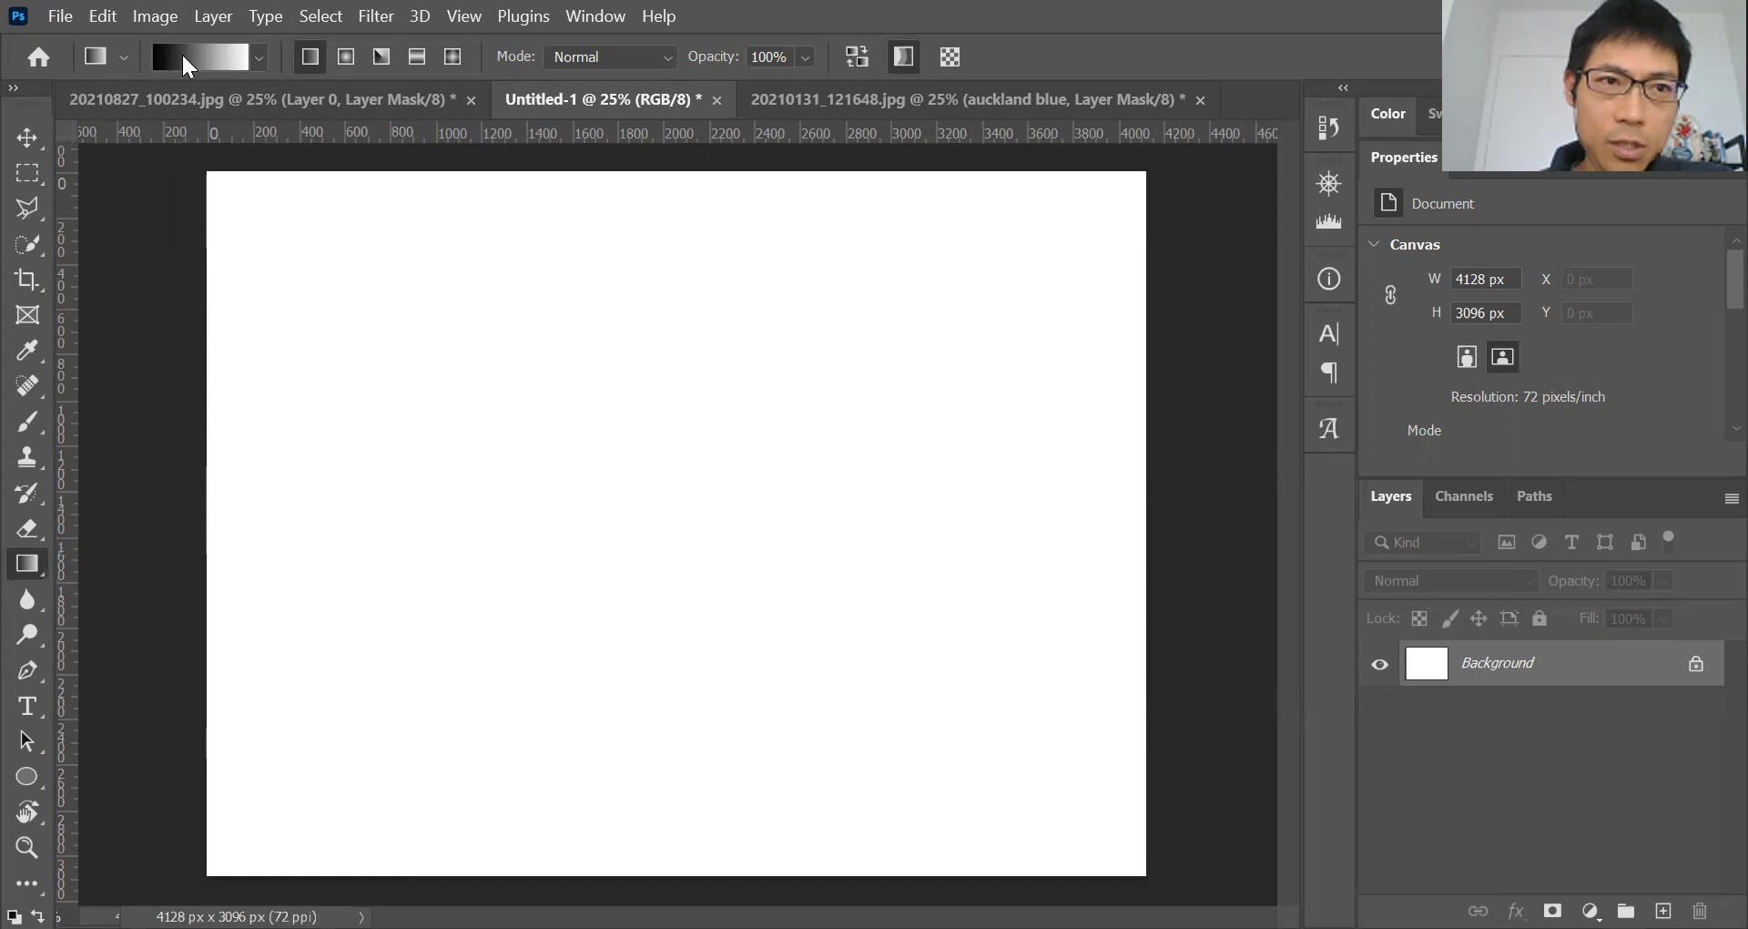
pyautogui.click(260, 58)
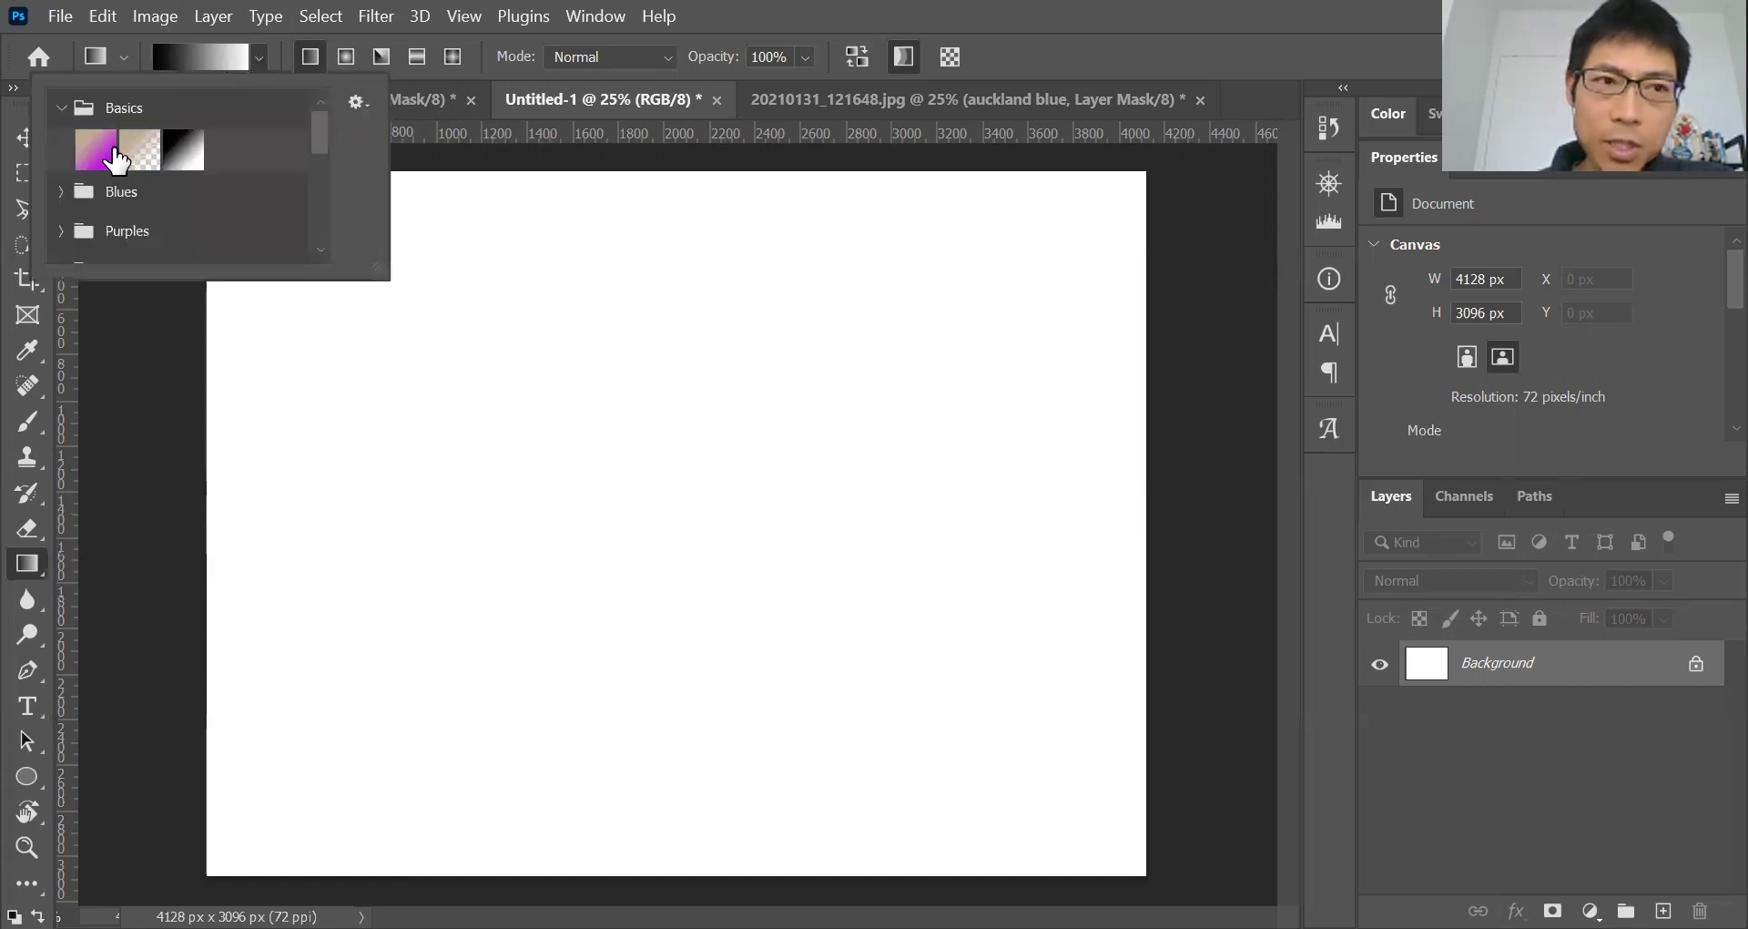
pyautogui.click(60, 193)
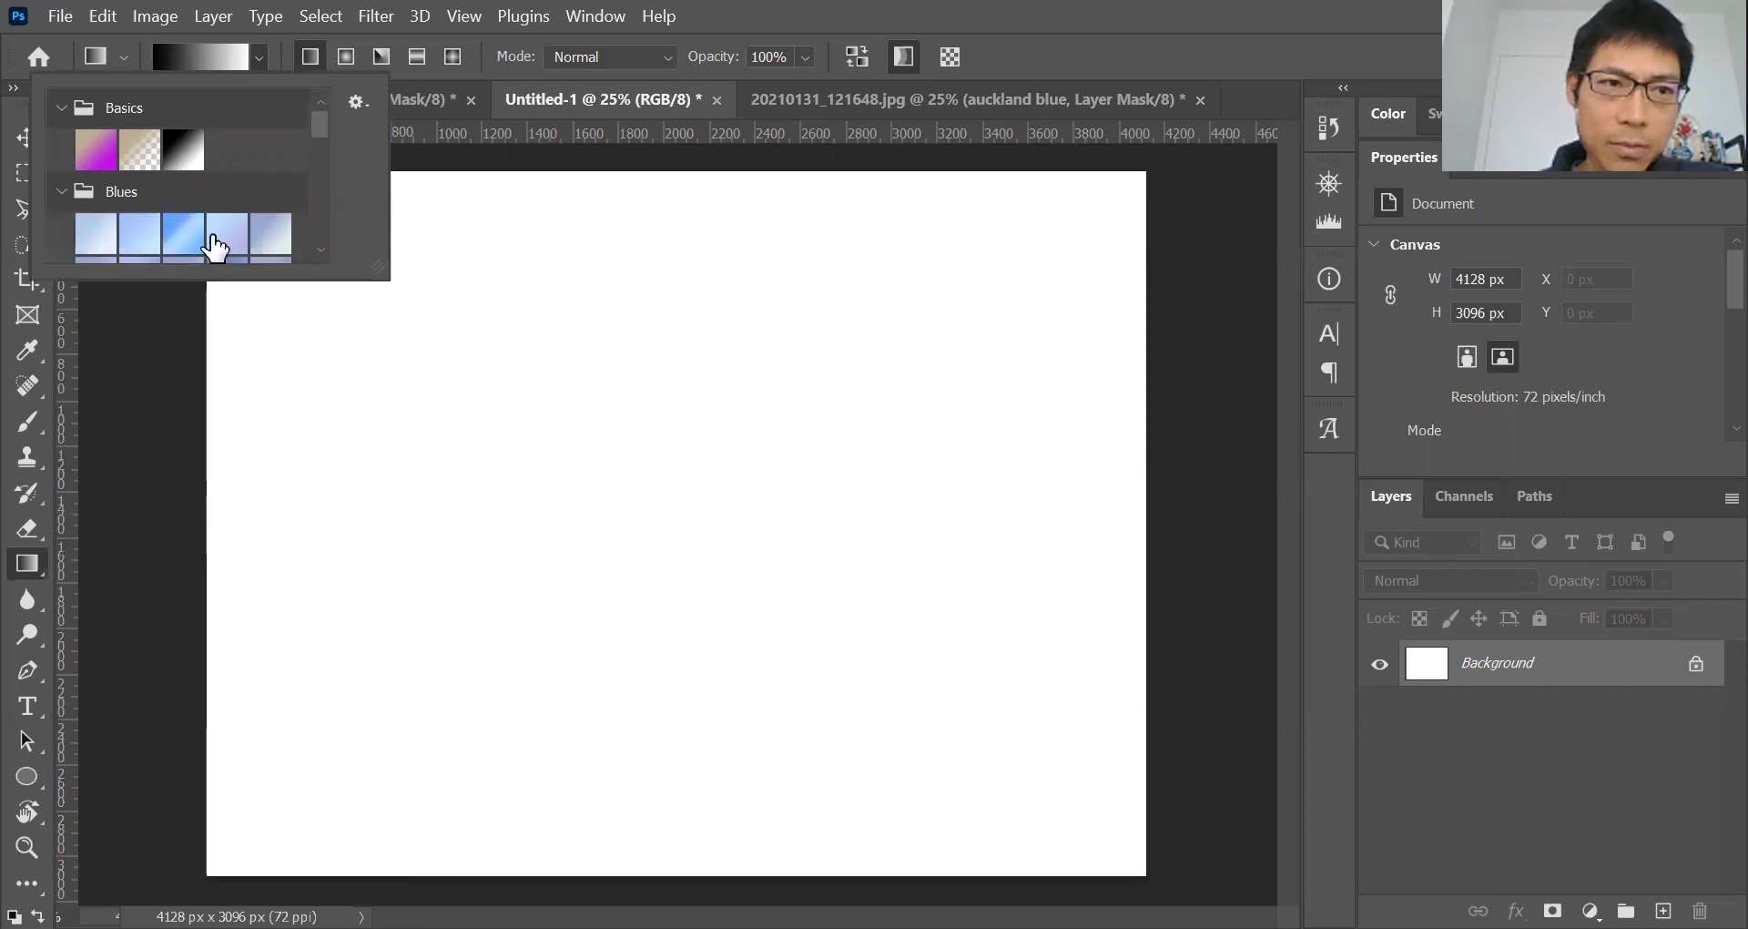
pyautogui.scroll(-6, 216, 246)
pyautogui.scroll(-3, 175, 215)
pyautogui.click(60, 210)
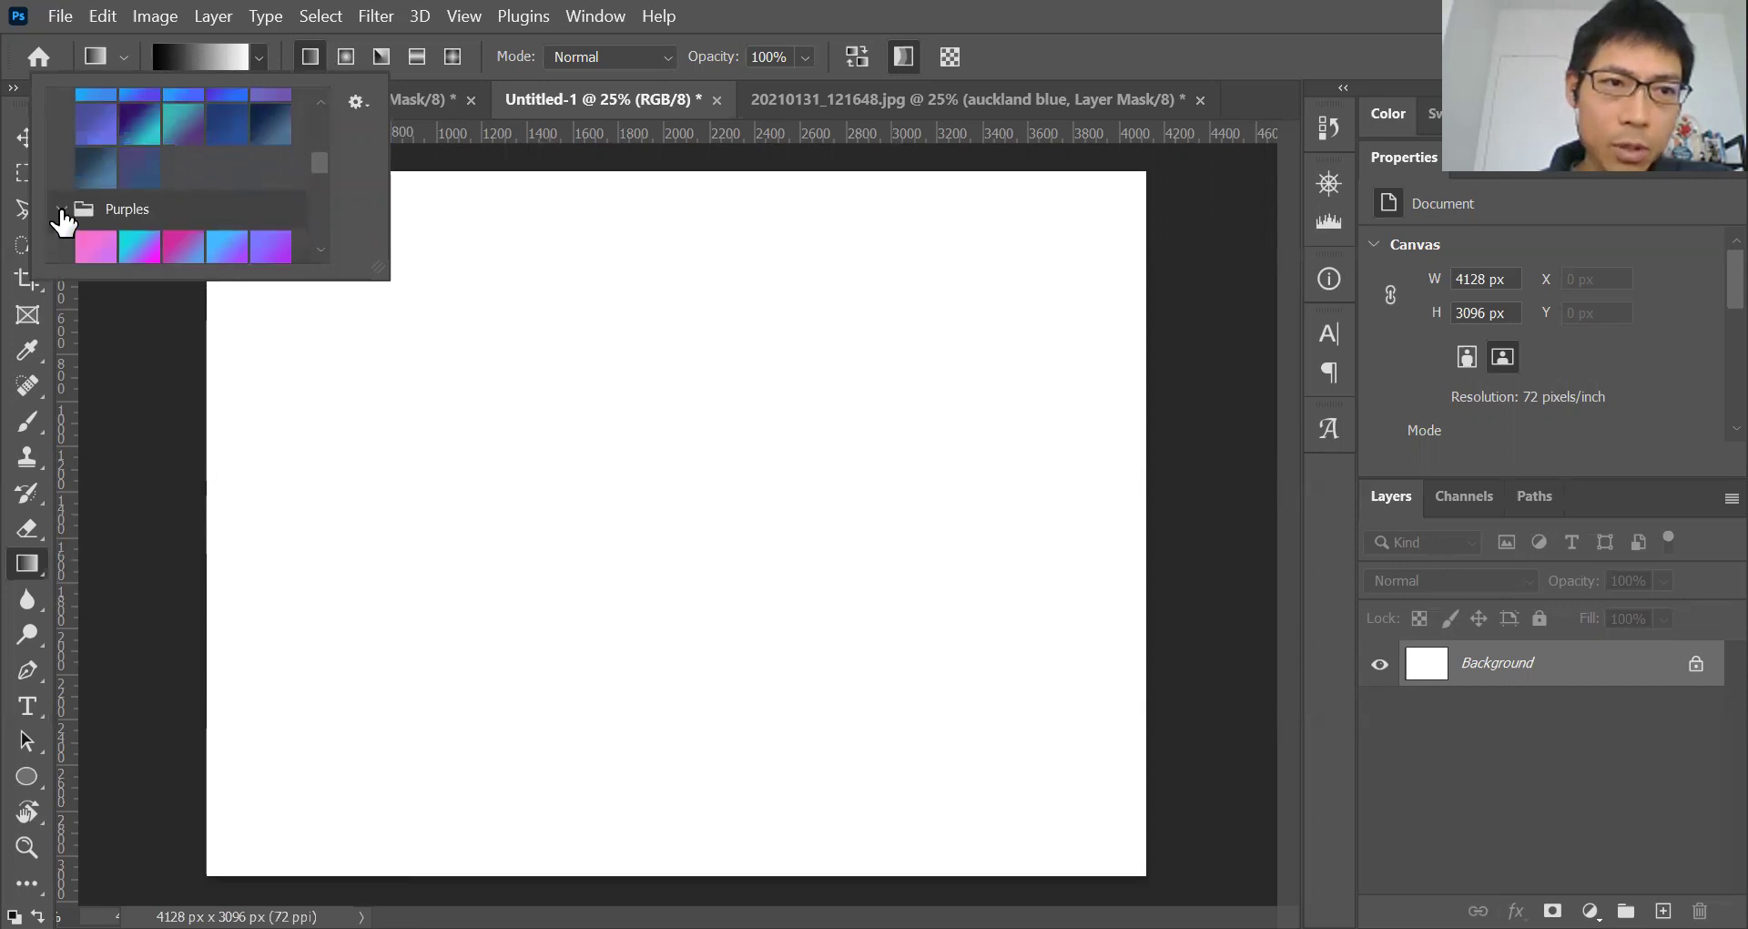
pyautogui.click(60, 210)
pyautogui.scroll(6, 153, 181)
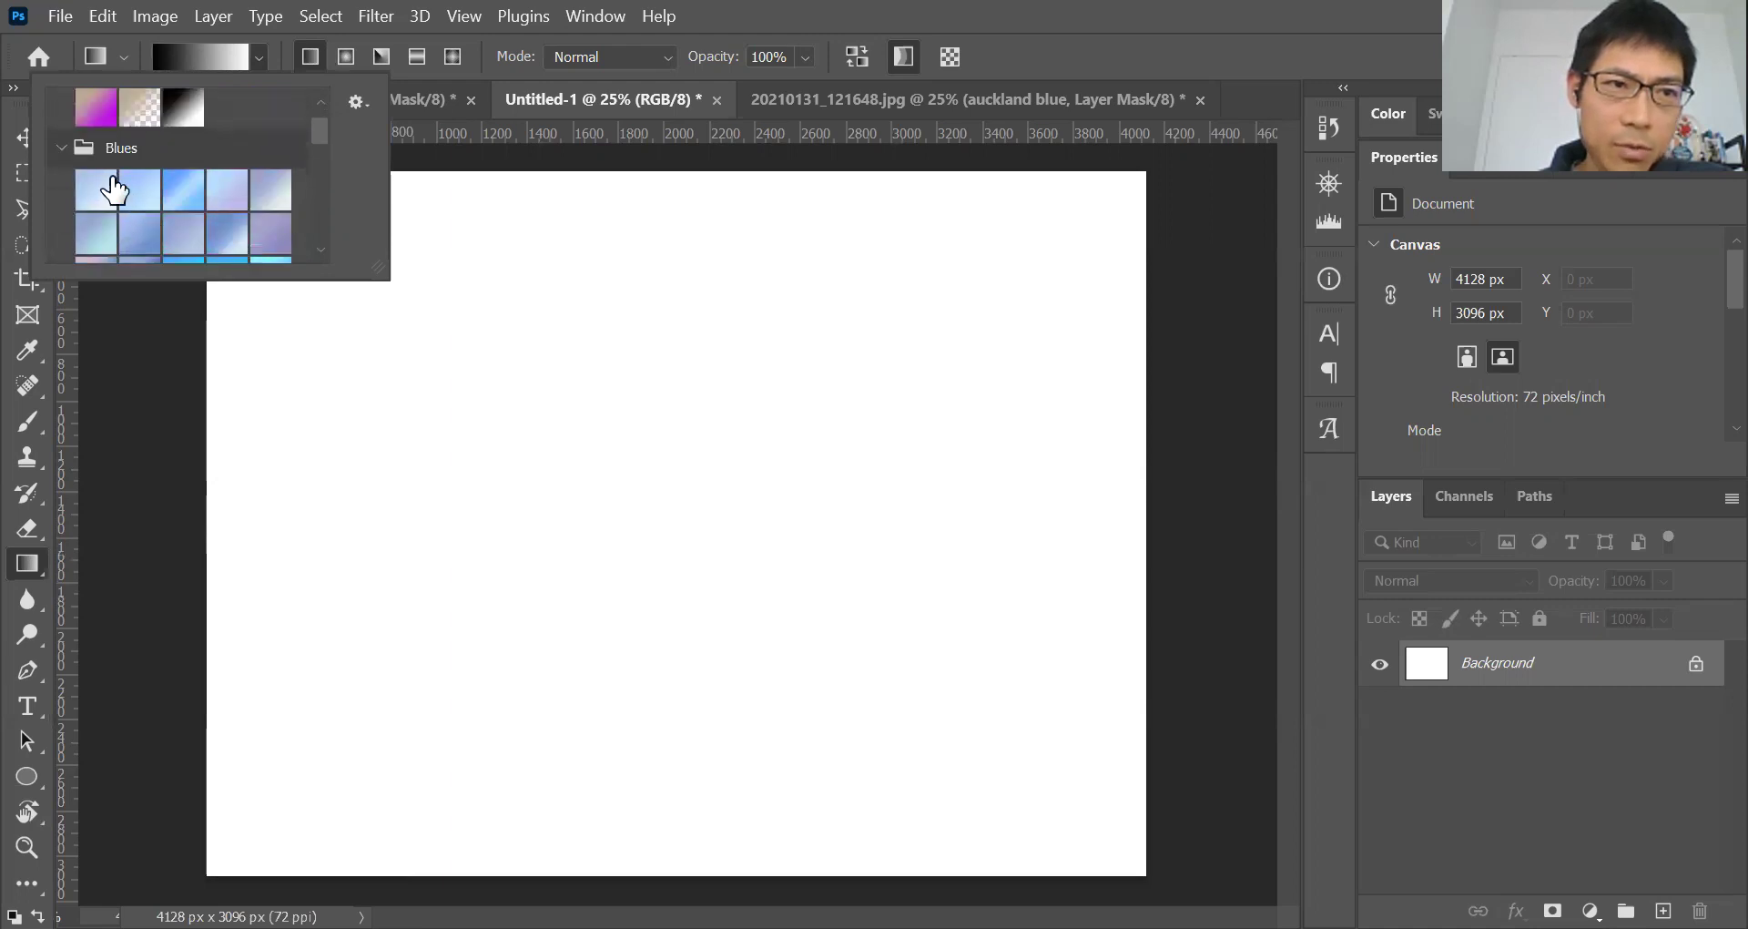
pyautogui.click(62, 149)
pyautogui.scroll(2, 242, 176)
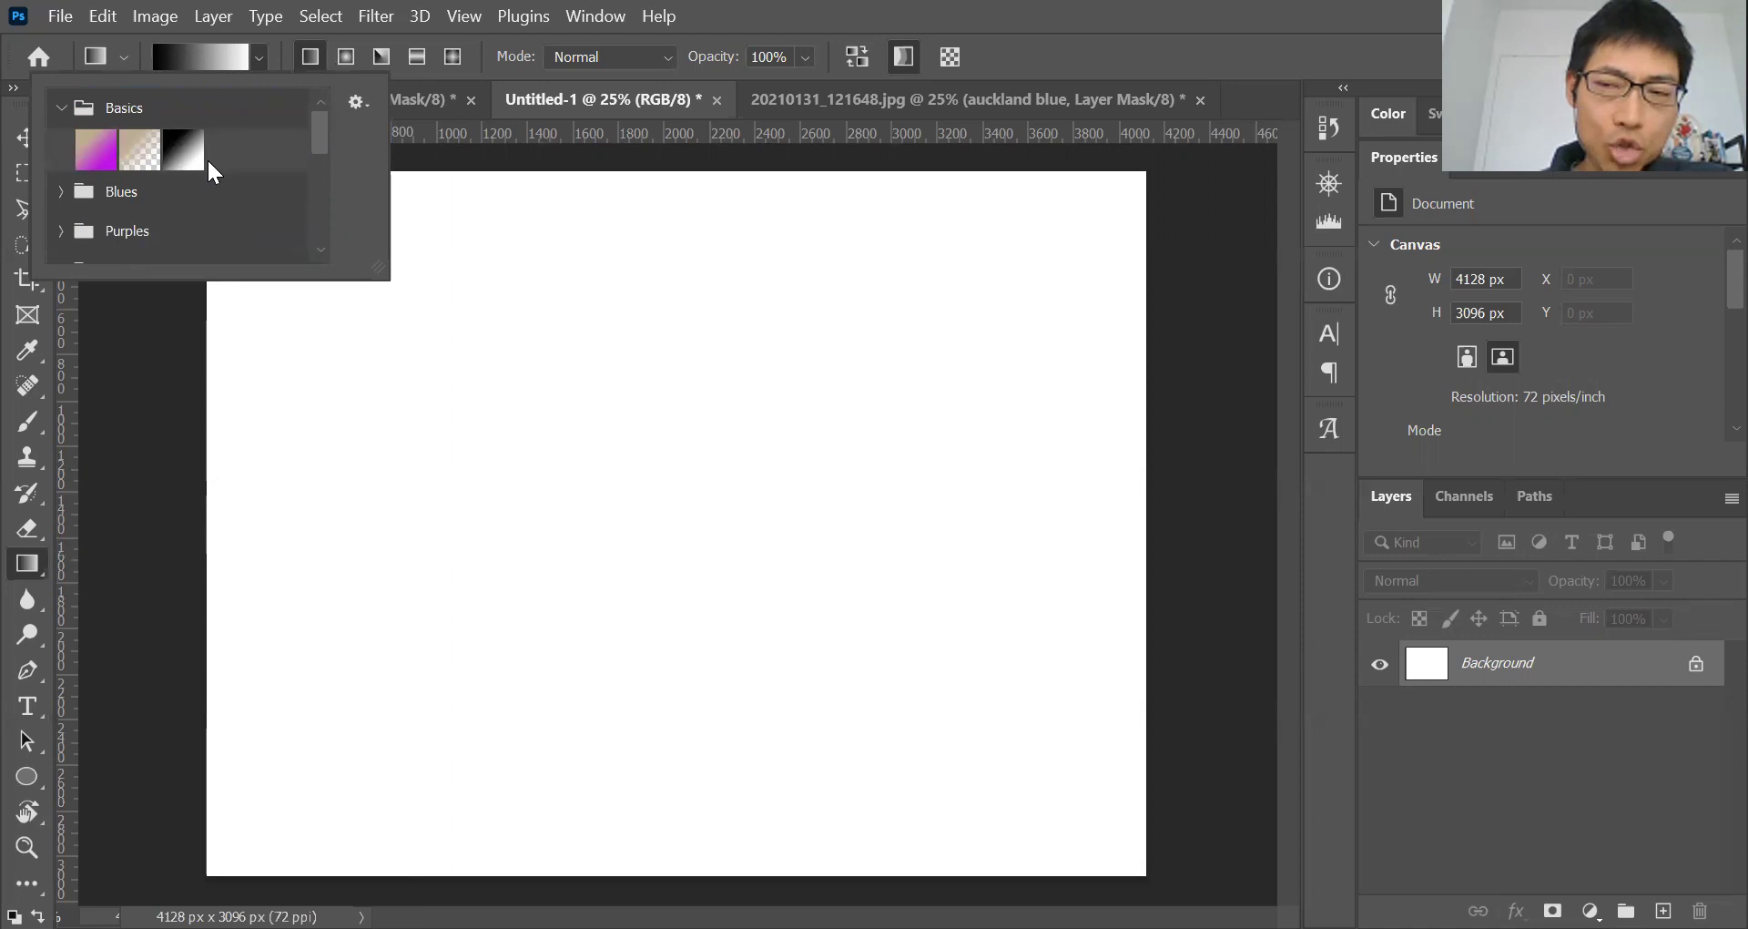
pyautogui.click(185, 151)
pyautogui.click(260, 57)
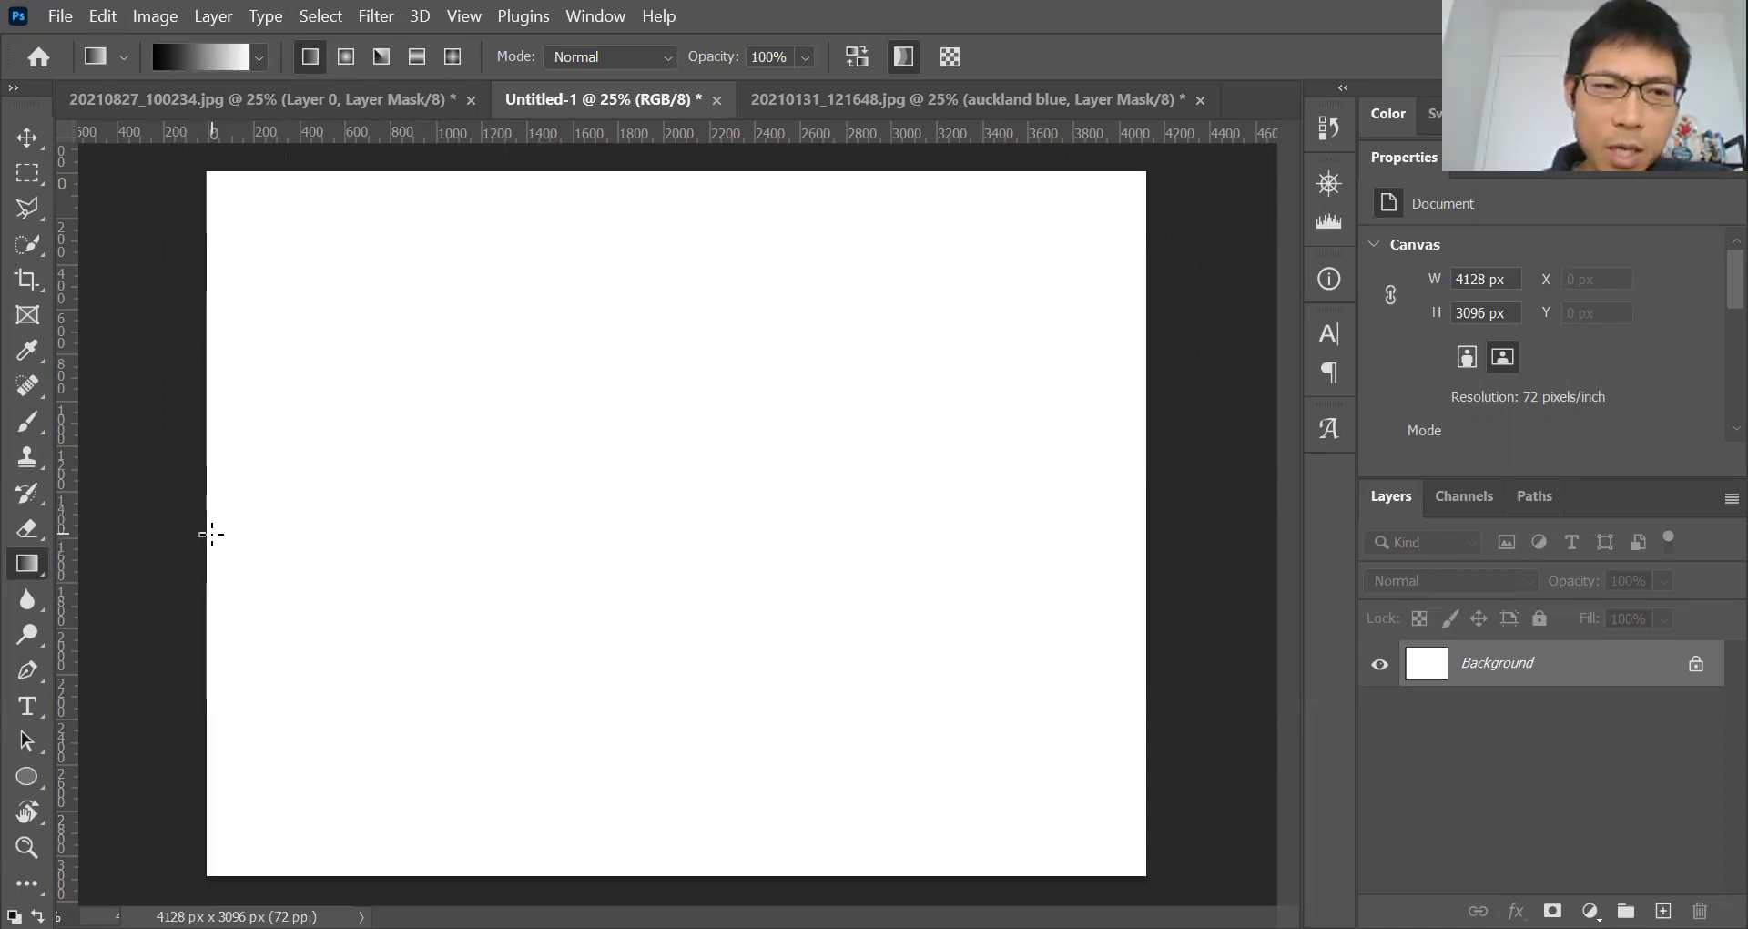
# Step: Fill the Untitled-1 canvas with near full-length black-to-white linear gradients, trying horizontal, upward diagonal, downward diagonal and again horizontal directions
pyautogui.moveTo(211, 531); pyautogui.dragTo(1140, 534)
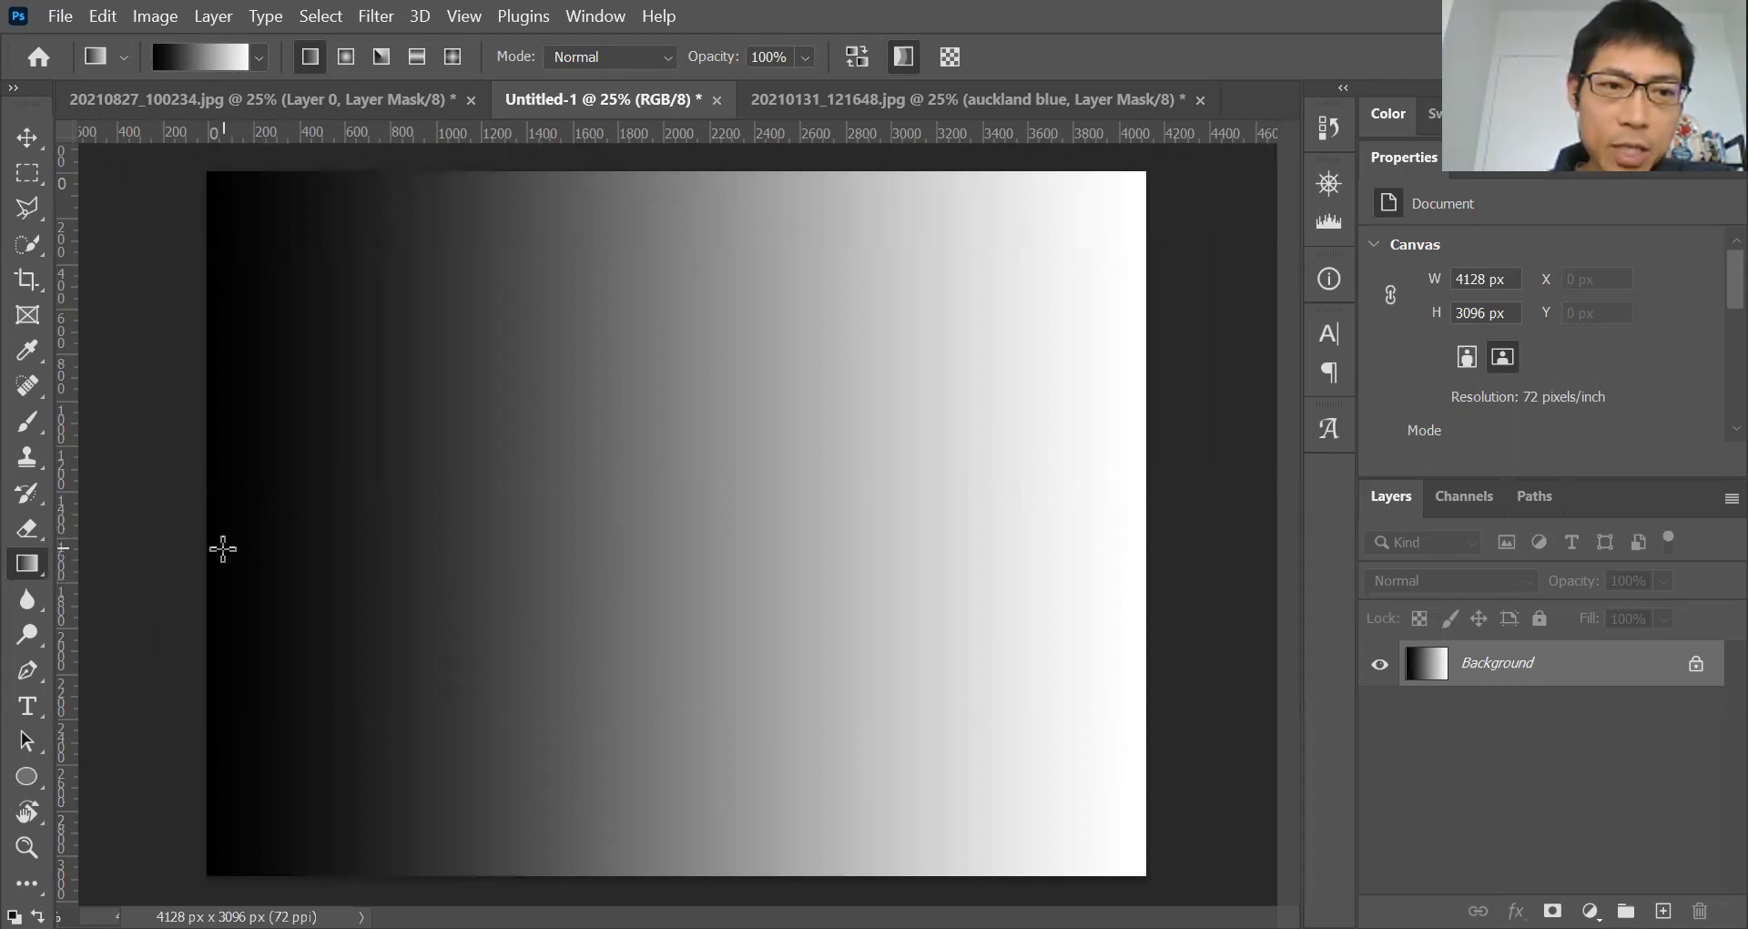
pyautogui.moveTo(221, 548); pyautogui.dragTo(1127, 548)
pyautogui.moveTo(245, 602); pyautogui.dragTo(1105, 192)
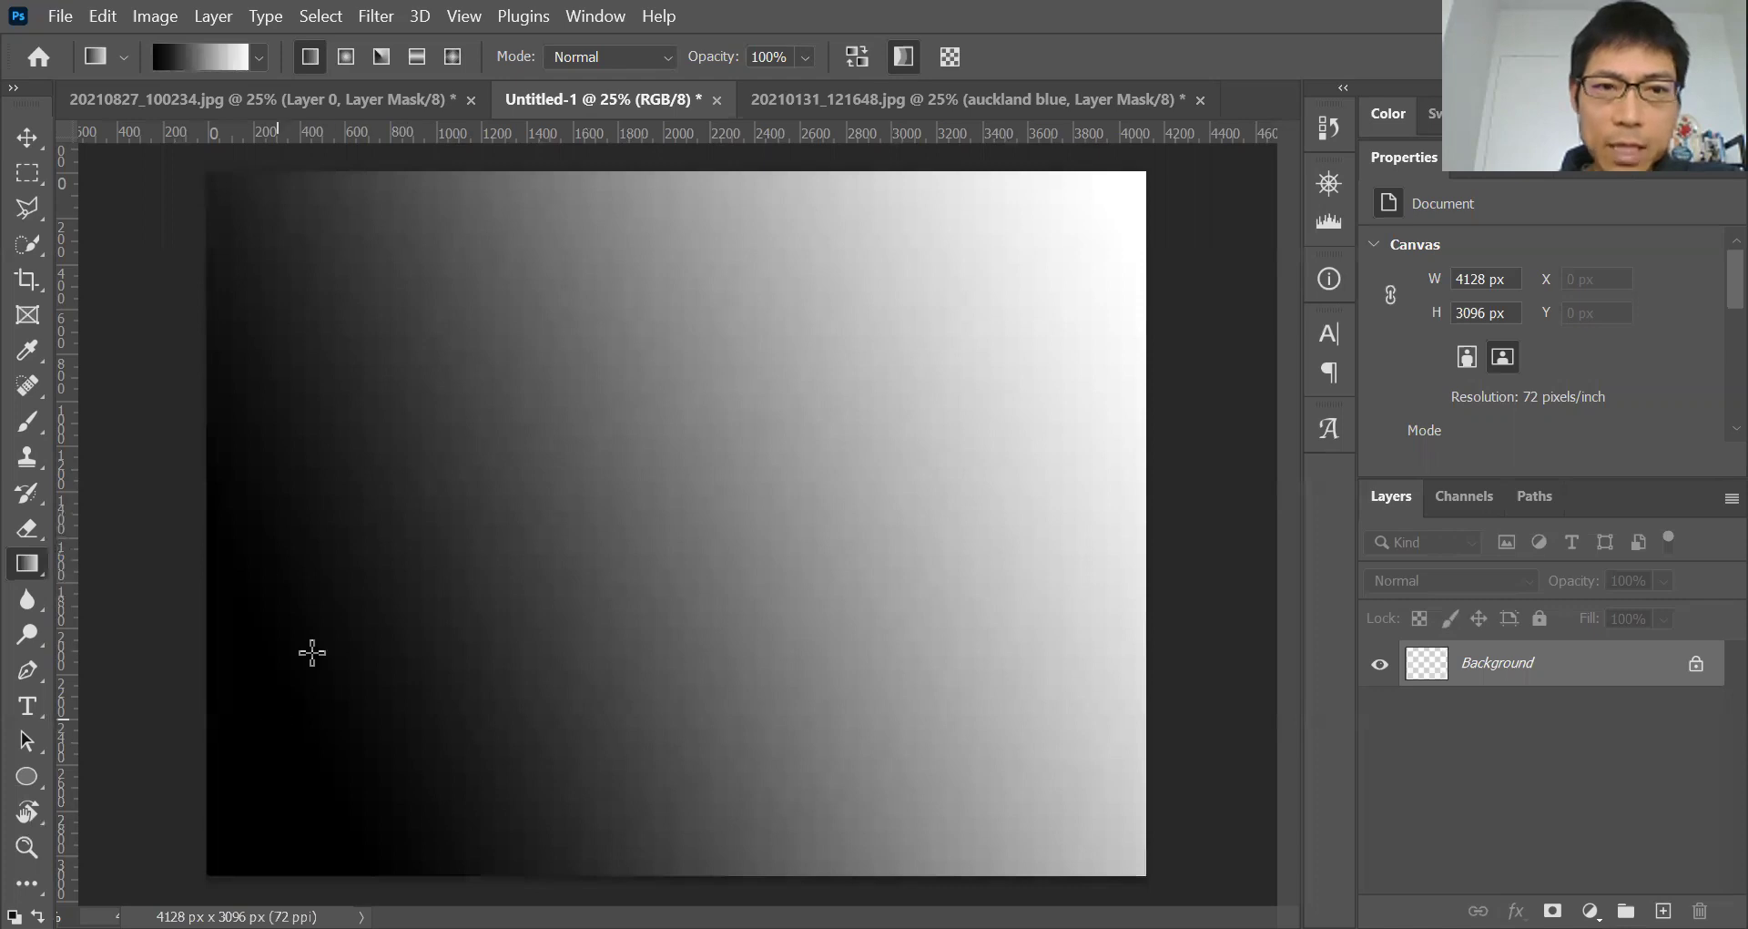
pyautogui.moveTo(267, 265); pyautogui.dragTo(1110, 832)
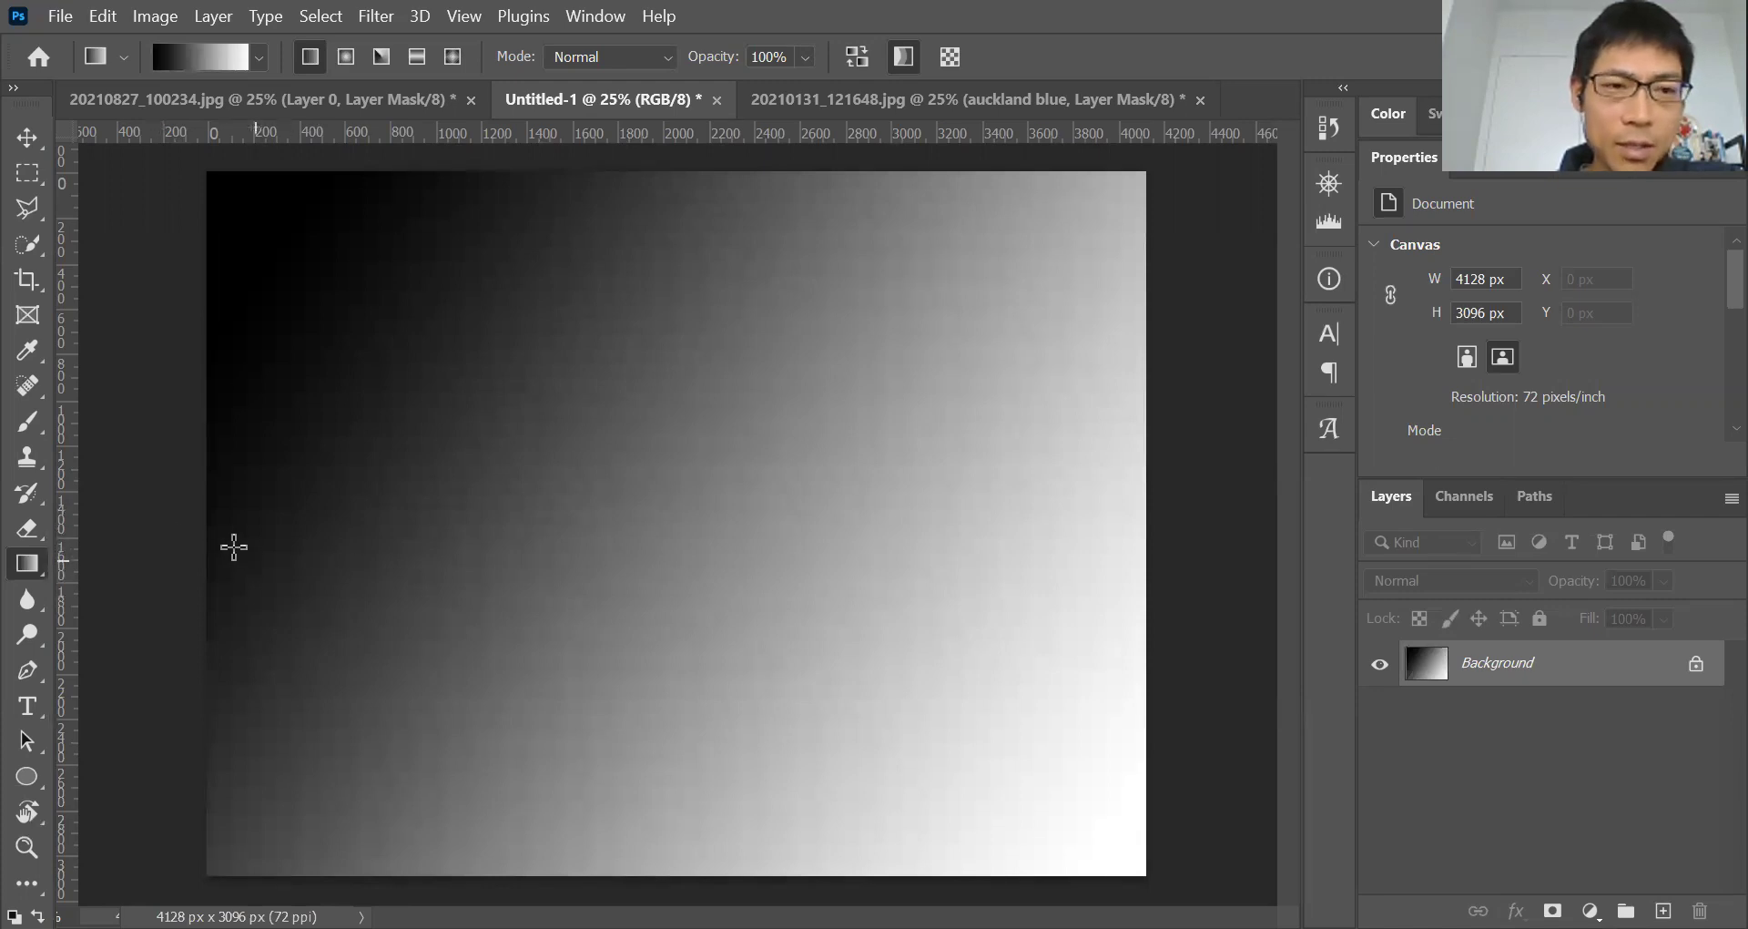
pyautogui.moveTo(219, 529); pyautogui.dragTo(1125, 535)
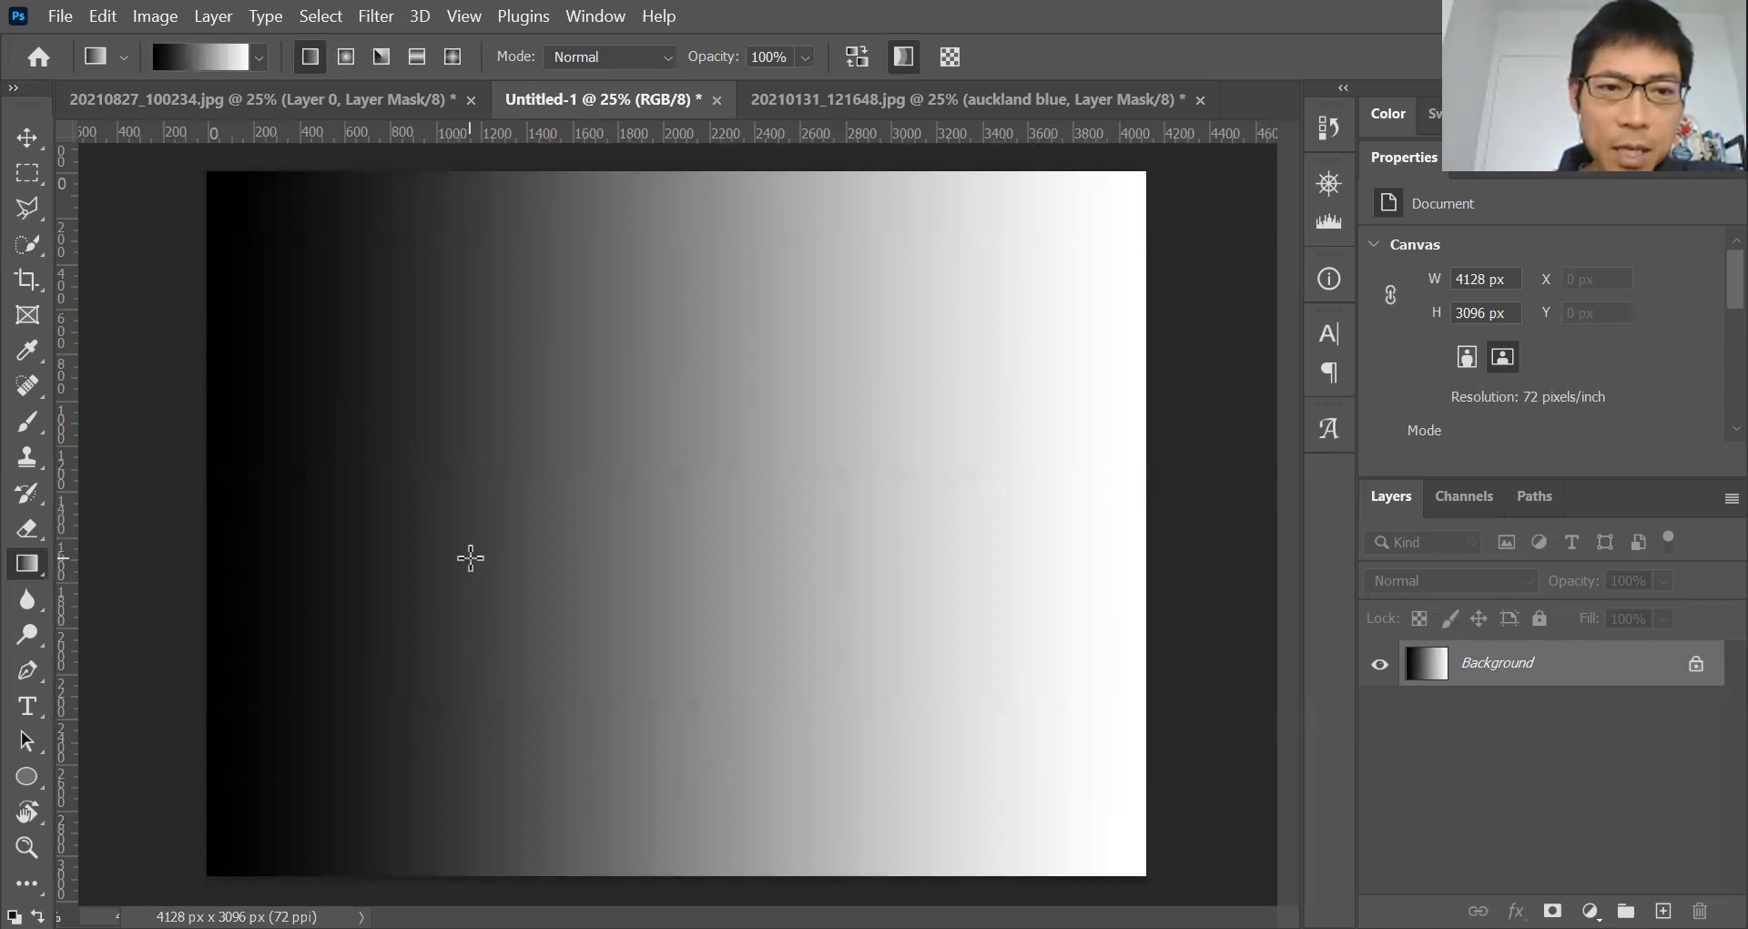
# Step: Redraw the gradient horizontally over a short distance left of the canvas centre, first narrow and again slightly wider
pyautogui.moveTo(466, 554); pyautogui.dragTo(669, 554)
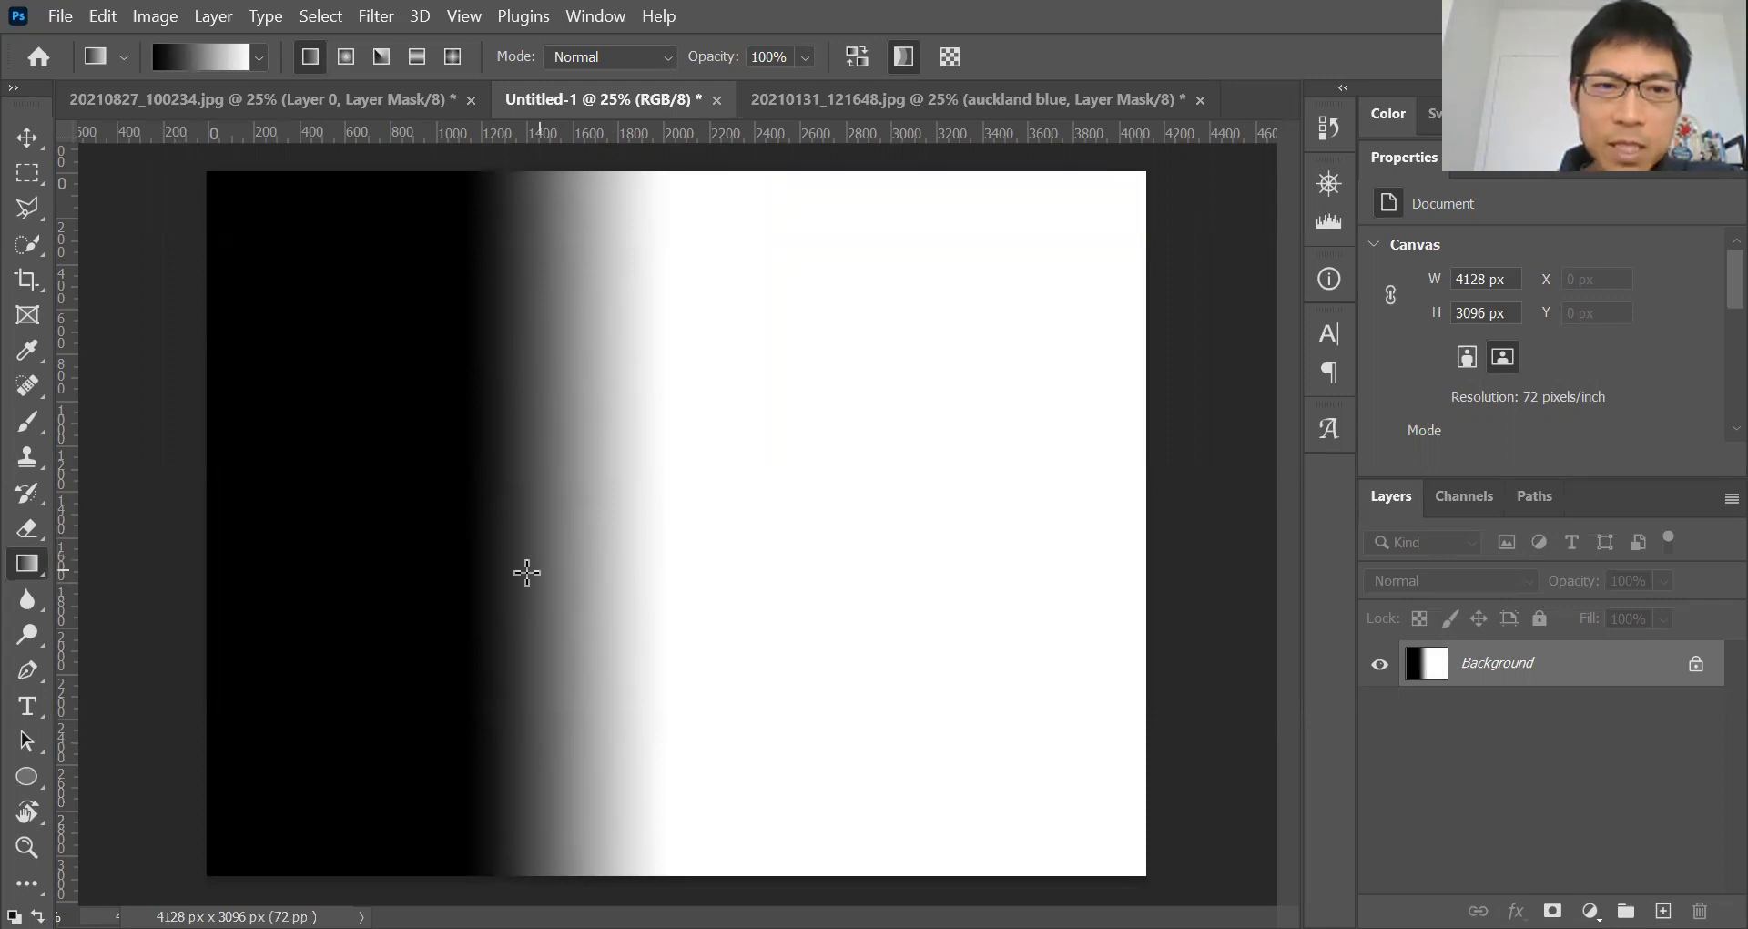
pyautogui.moveTo(427, 556); pyautogui.dragTo(714, 550)
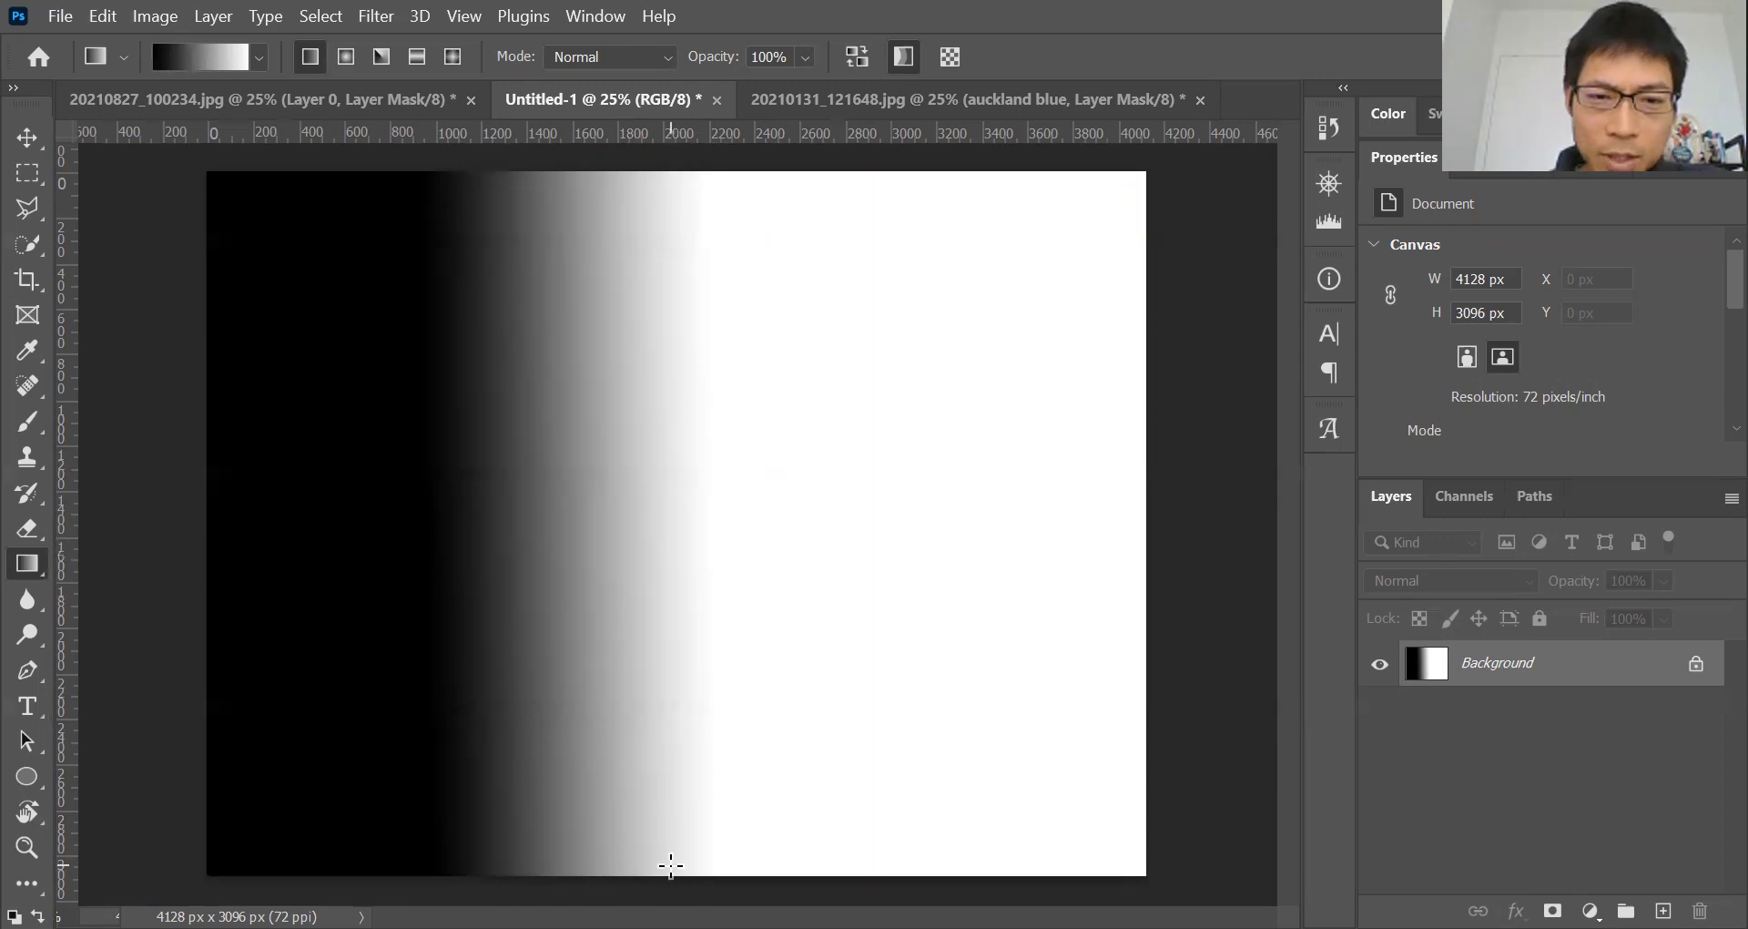
# Step: Redraw the gradient bottom to top, left to right, and finally downward from black at the canvas's upper edge to white about two-thirds down
pyautogui.moveTo(670, 863); pyautogui.dragTo(642, 214)
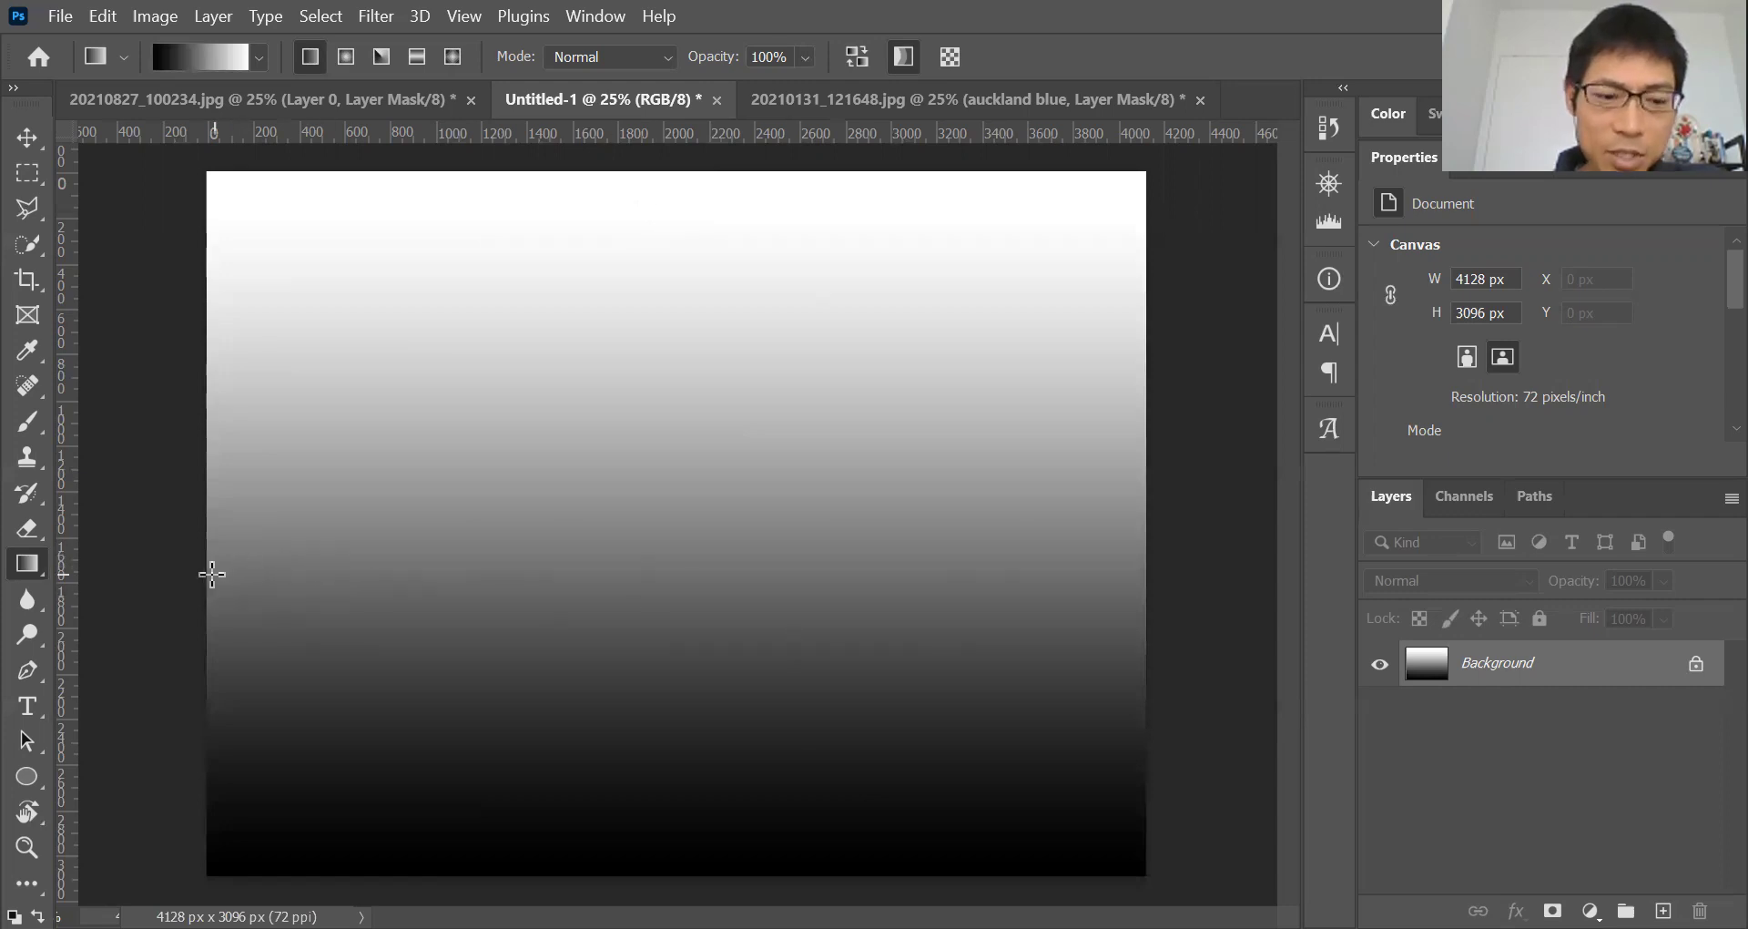
pyautogui.moveTo(211, 563); pyautogui.dragTo(1134, 545)
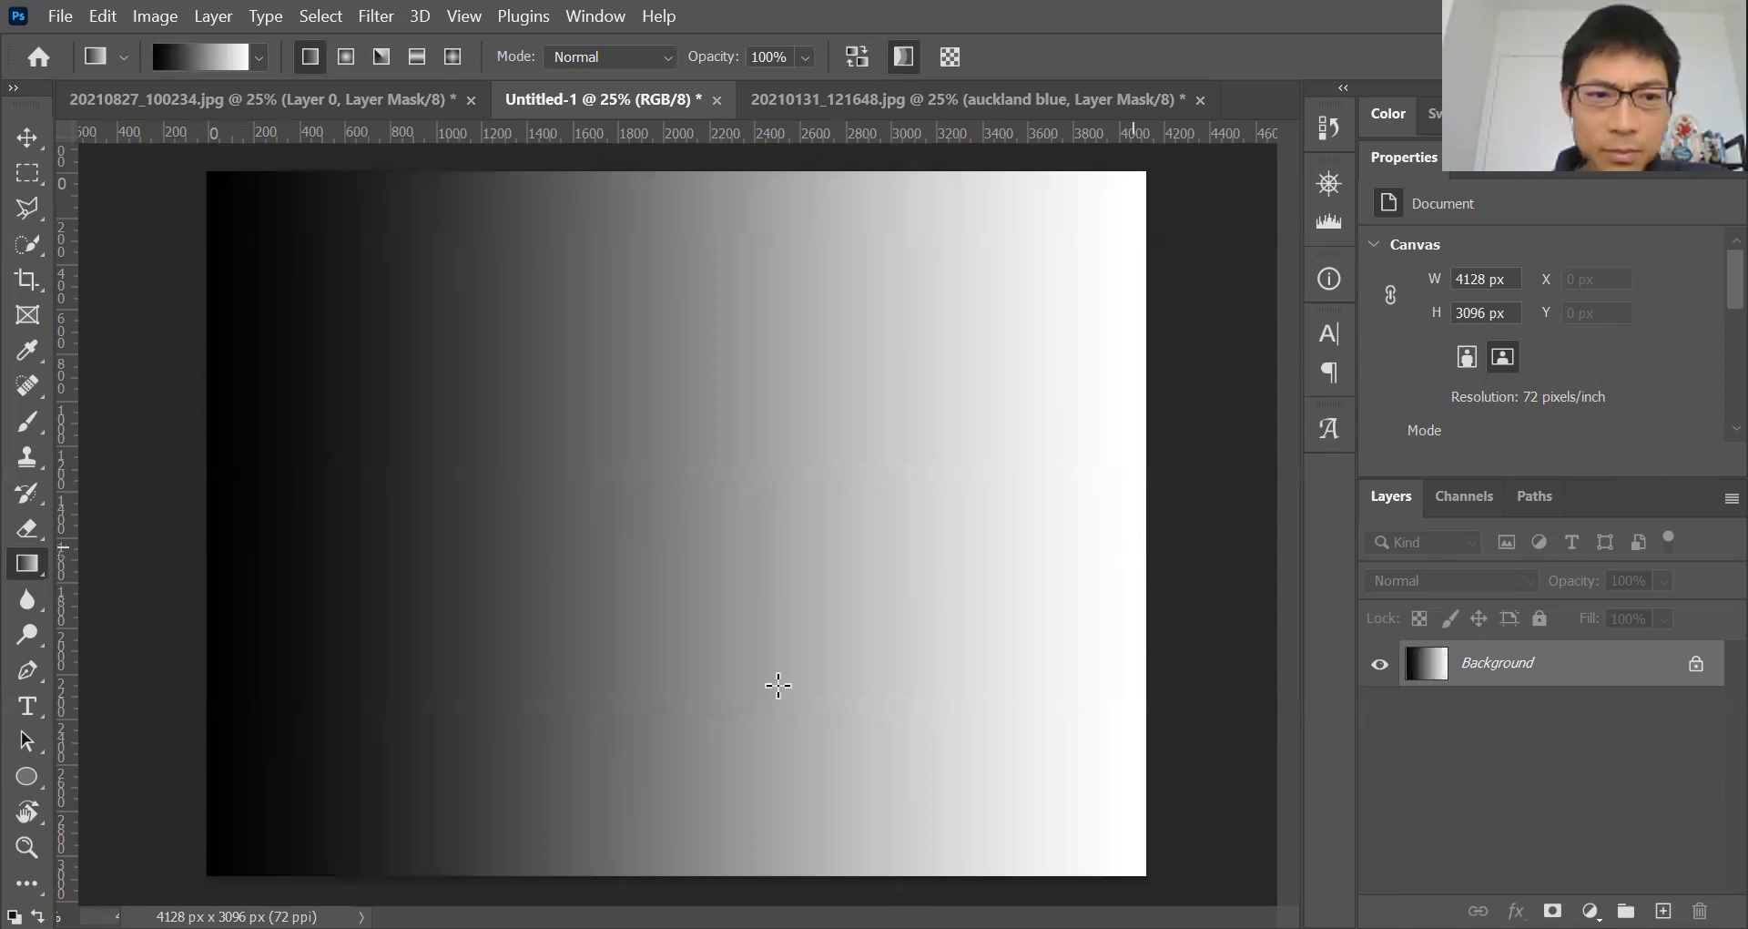
pyautogui.moveTo(814, 195); pyautogui.dragTo(863, 579)
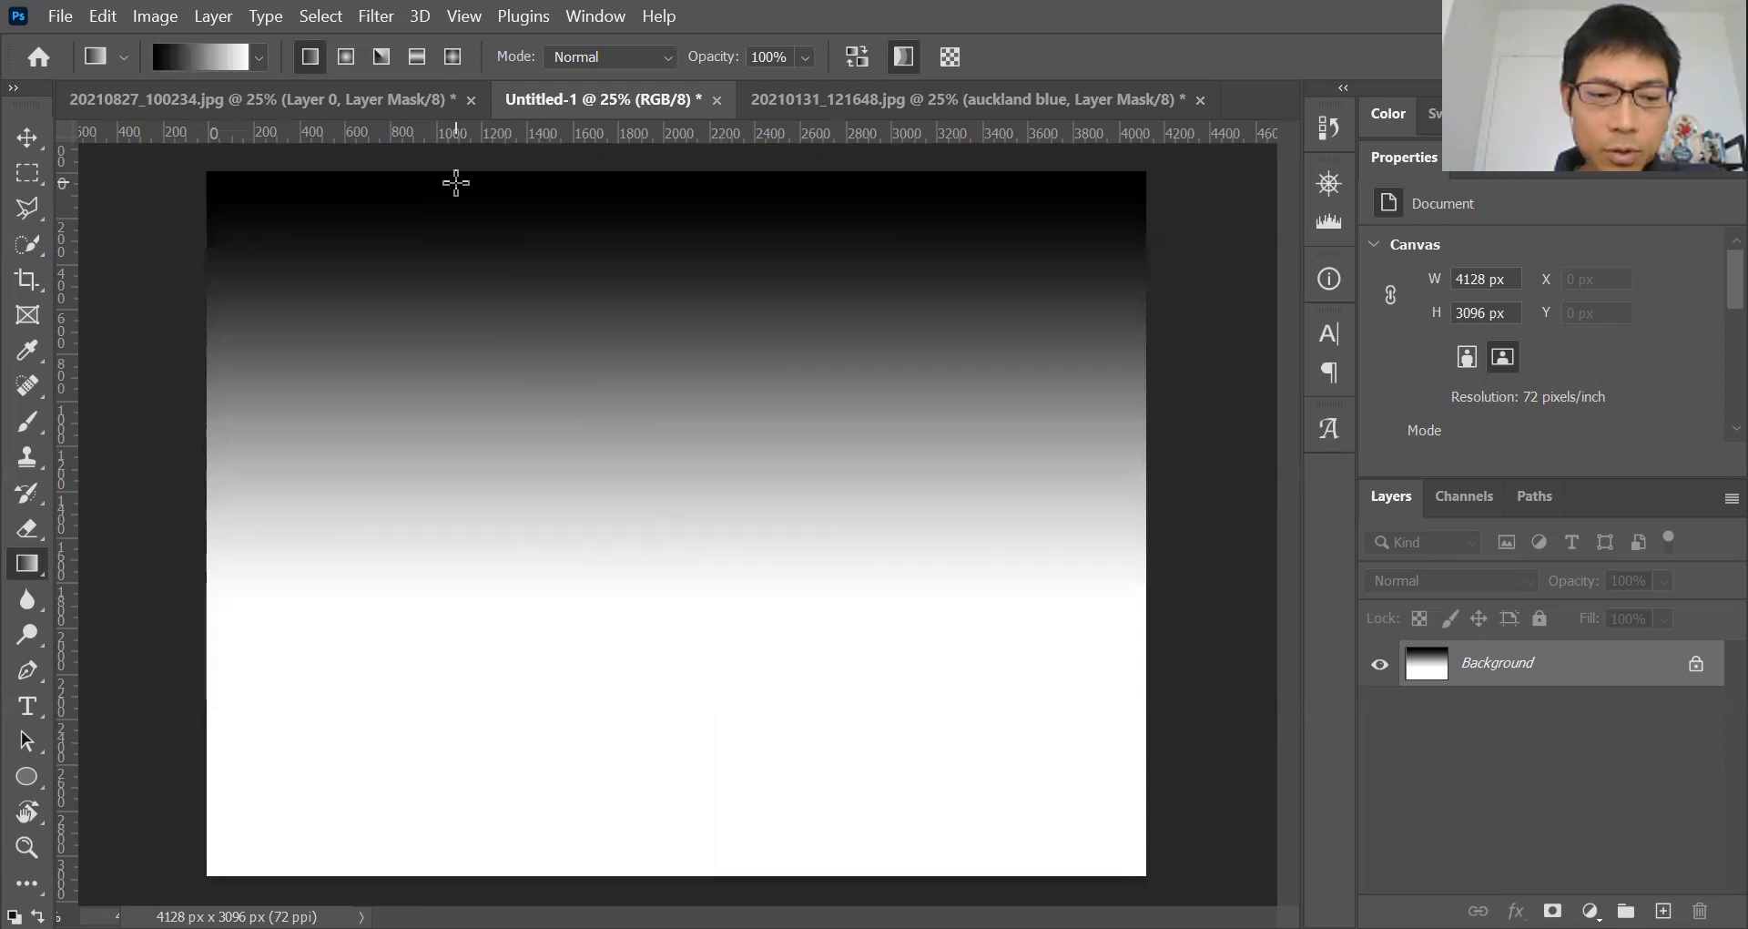
pyautogui.moveTo(456, 183); pyautogui.dragTo(457, 652)
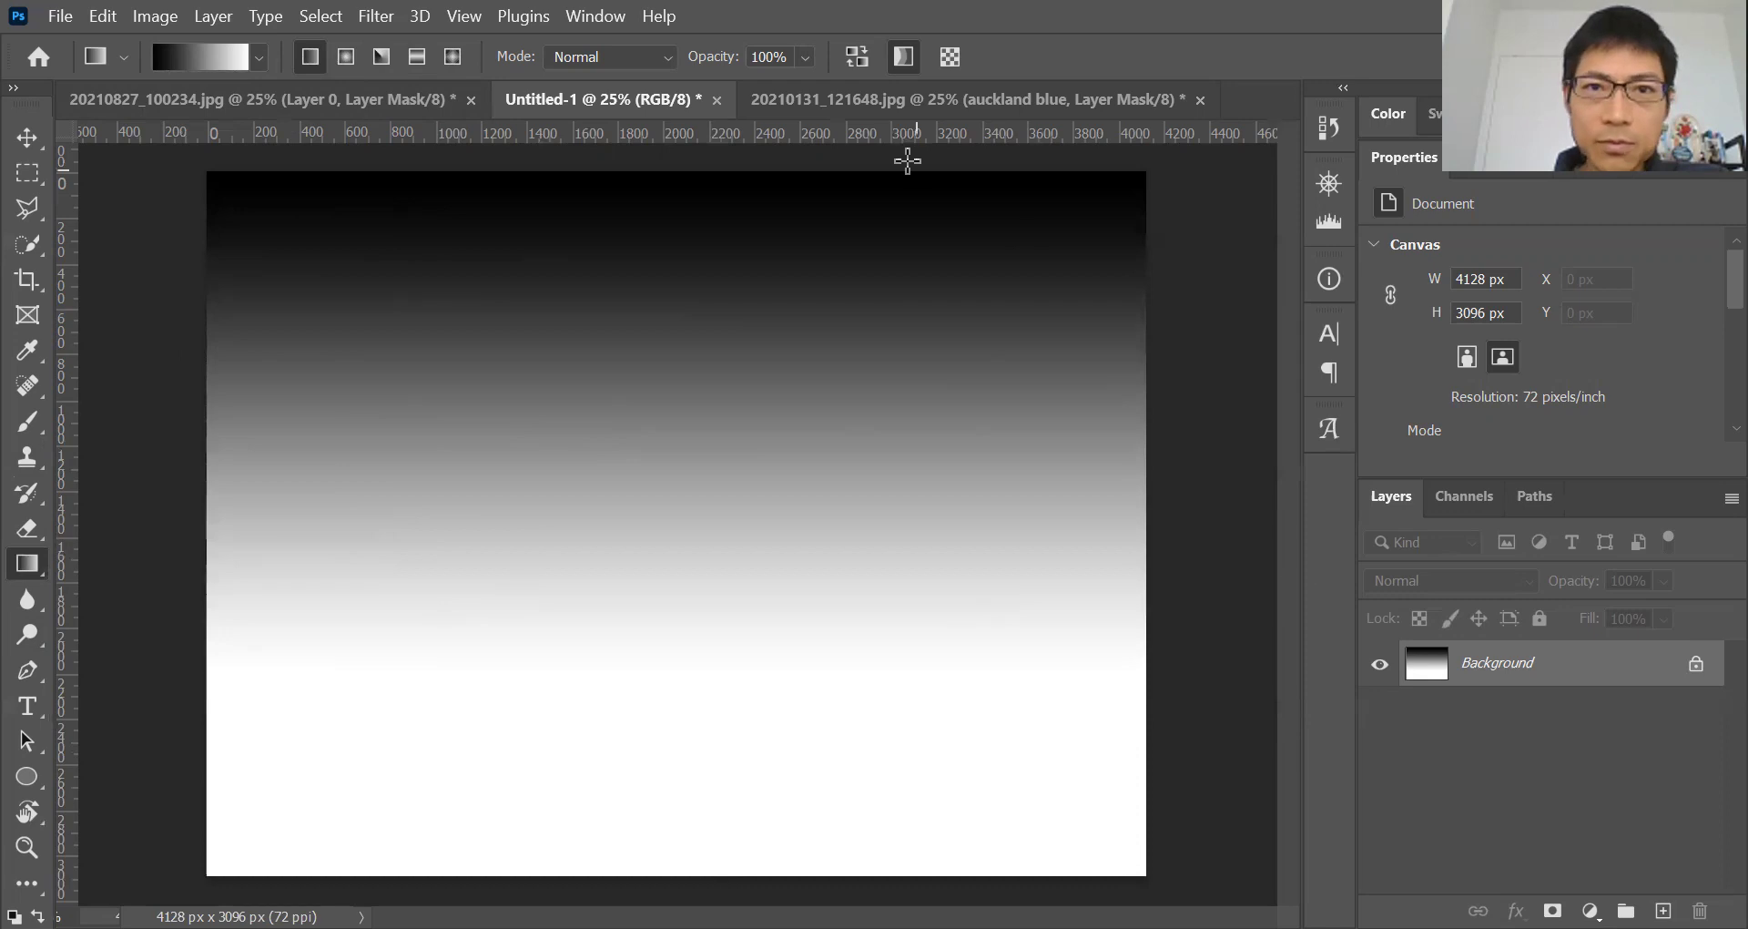
# Step: Switch to the 20210131_121648.jpg document, activate the Move tool, and show and hide the background layer to compare the masked photo
pyautogui.click(913, 102)
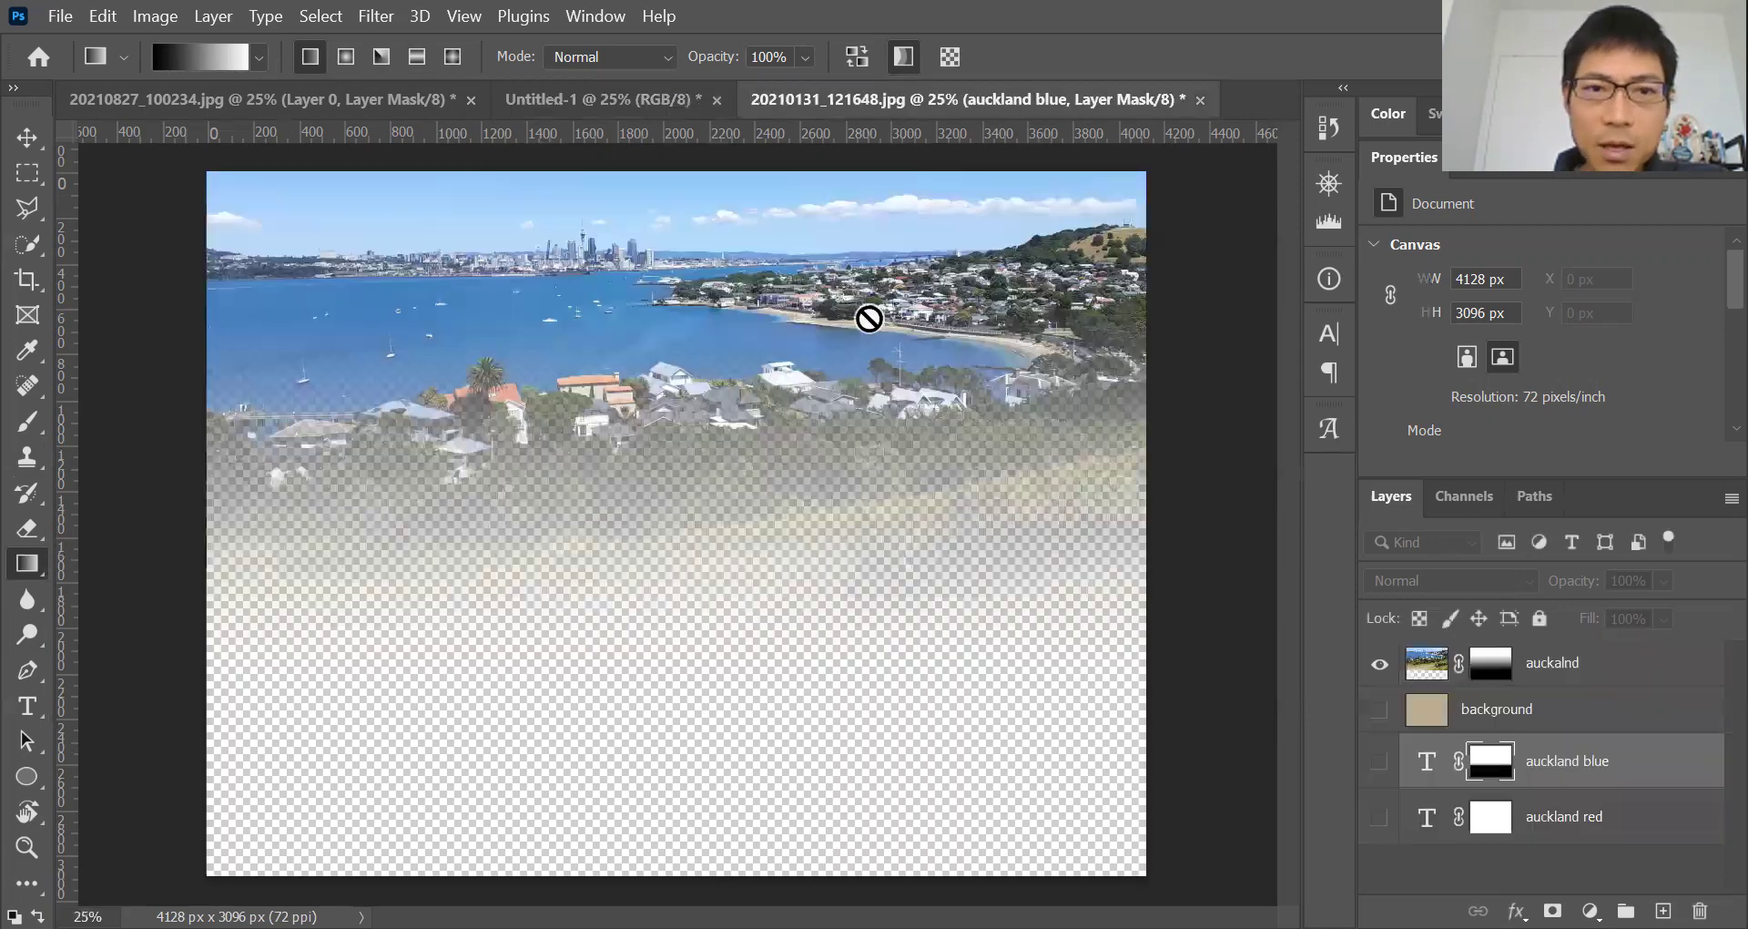
pyautogui.click(1379, 709)
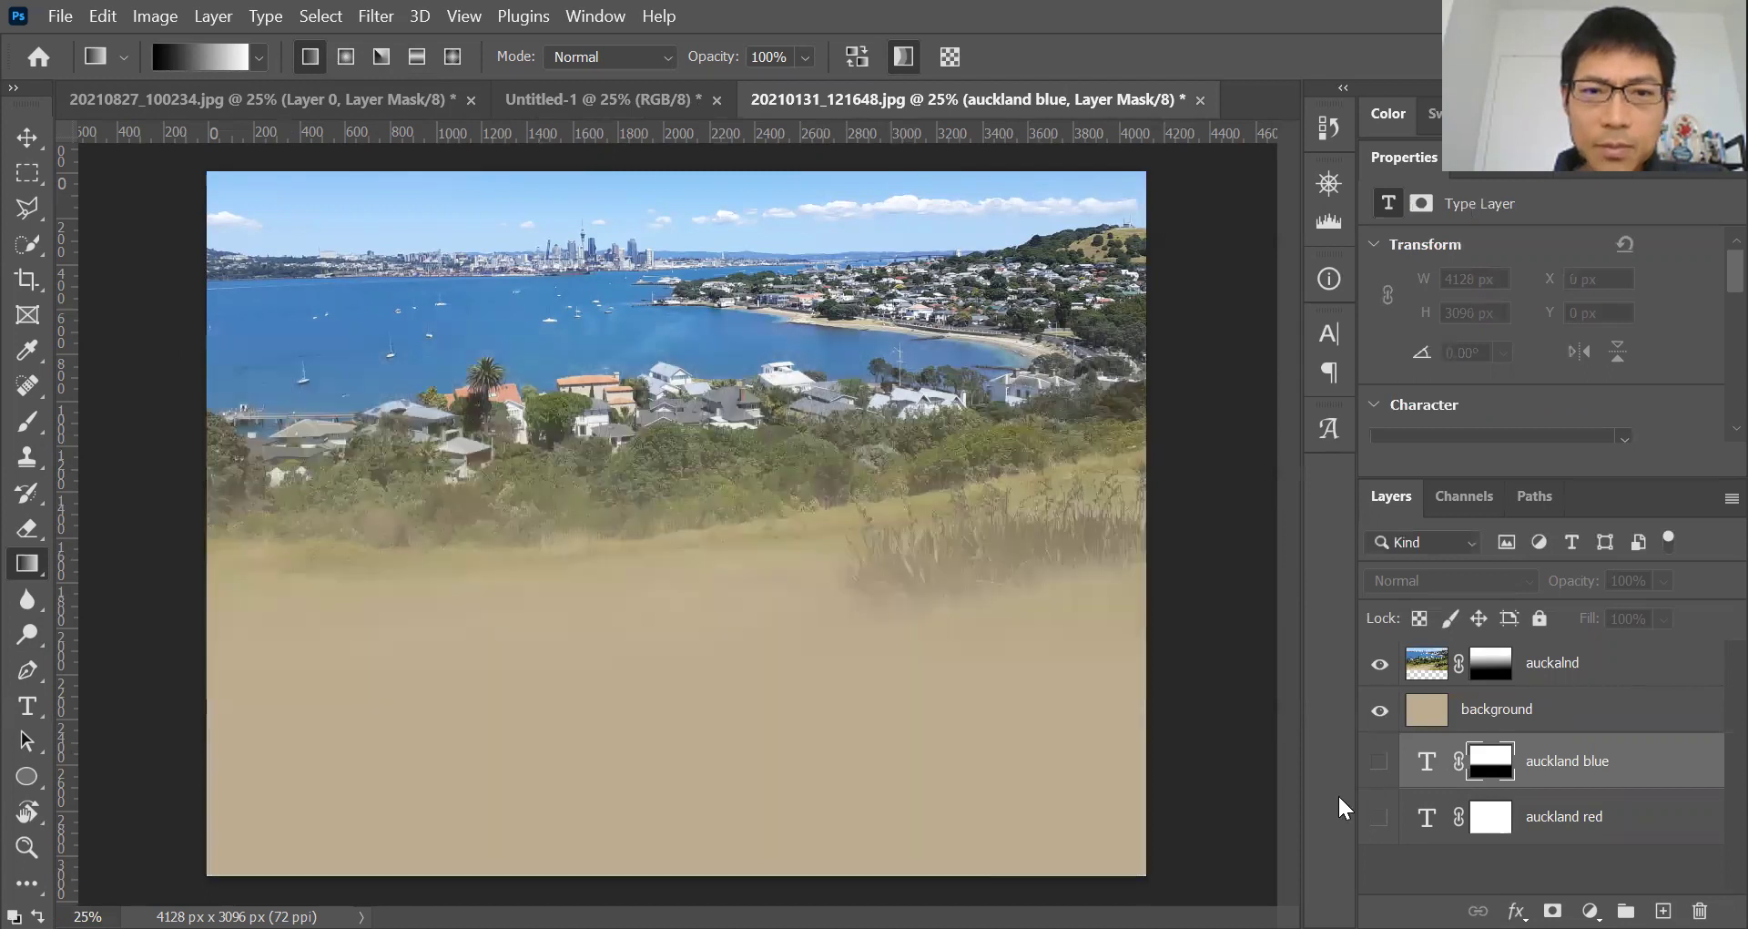
pyautogui.click(27, 138)
pyautogui.click(1380, 709)
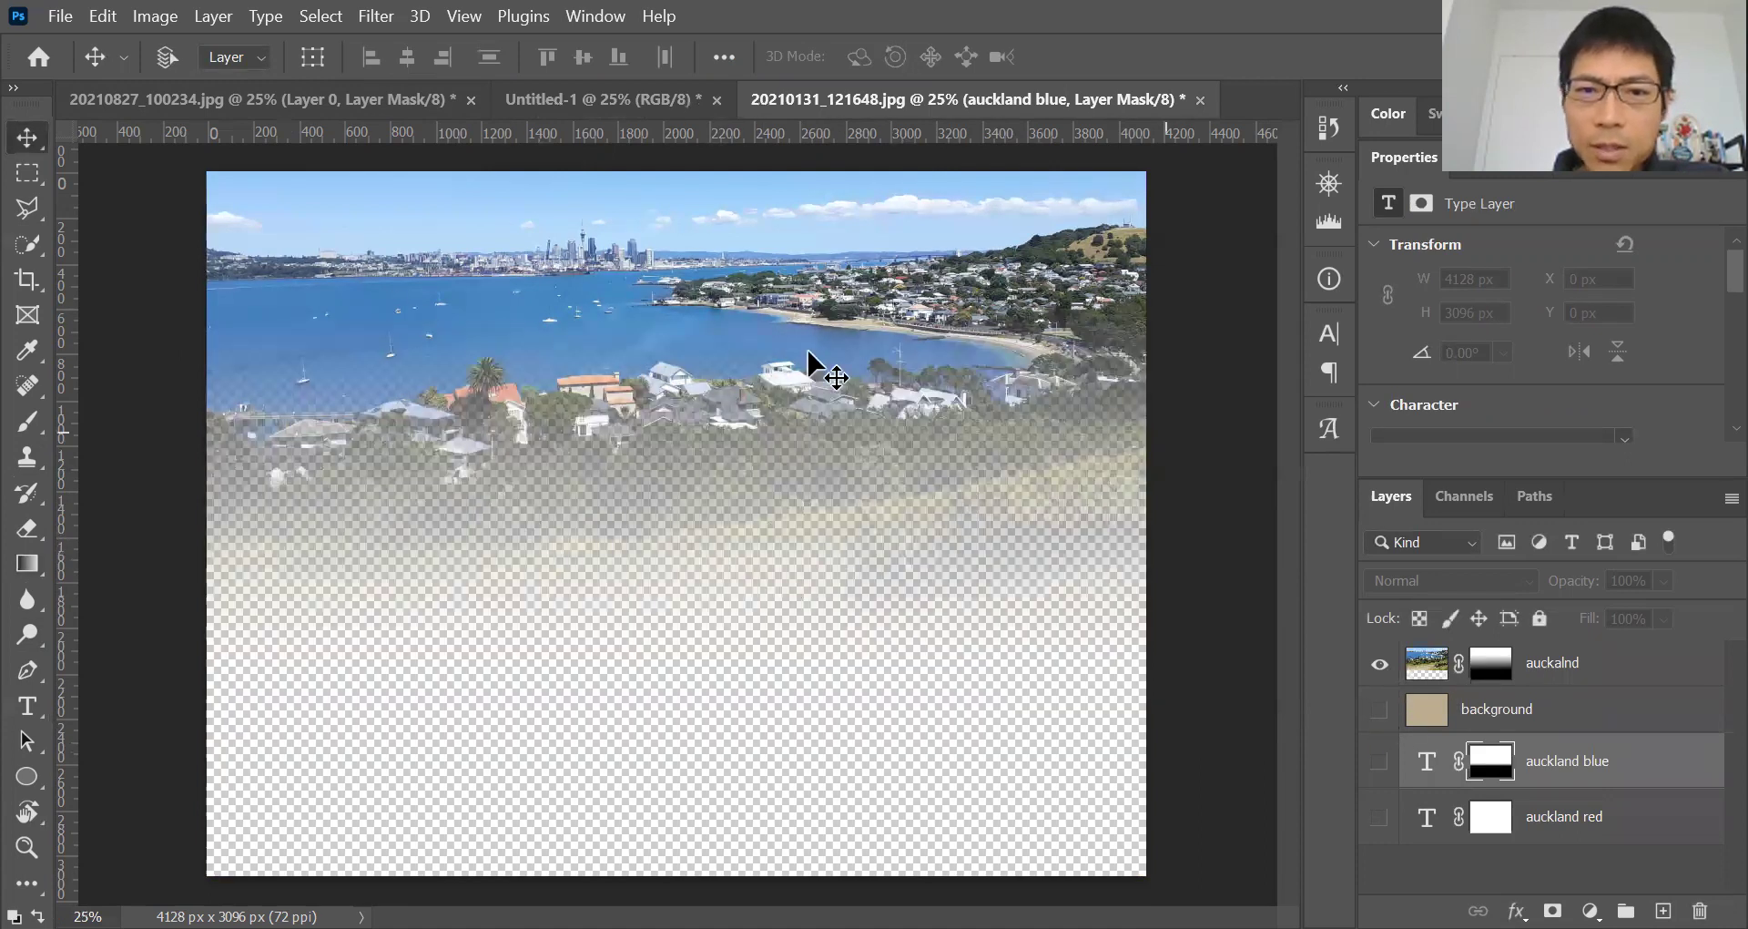
# Step: Disable the layer mask on the auckalnd layer
pyautogui.click(1491, 671)
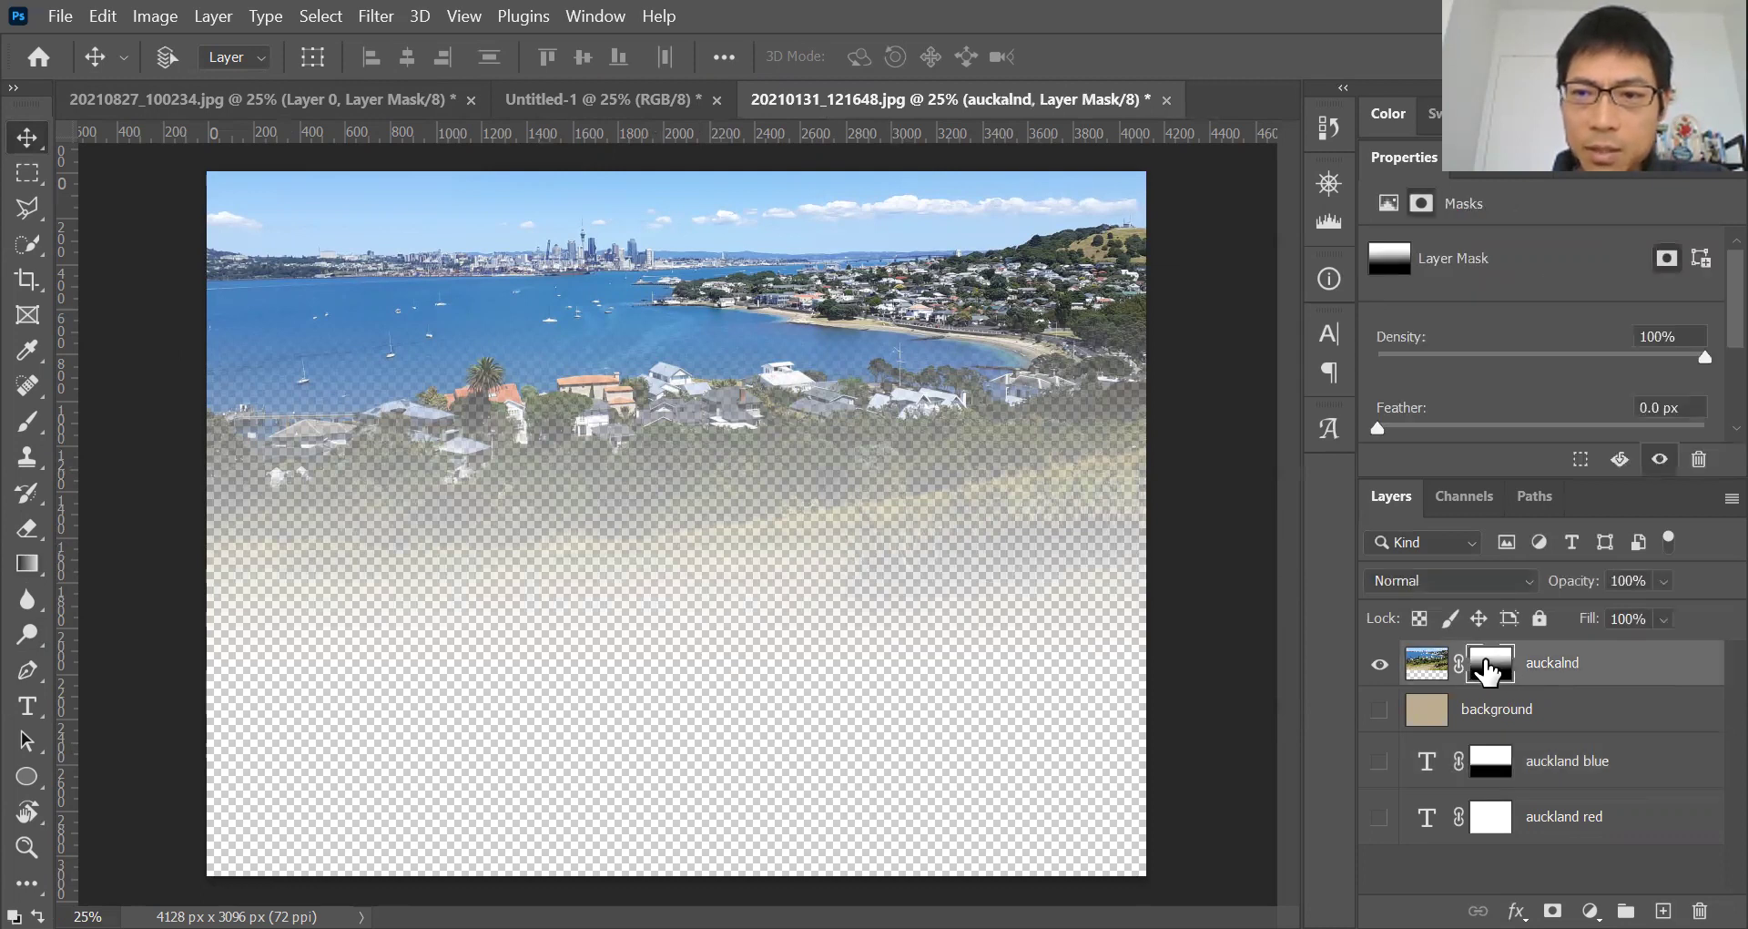
pyautogui.rightClick(1489, 672)
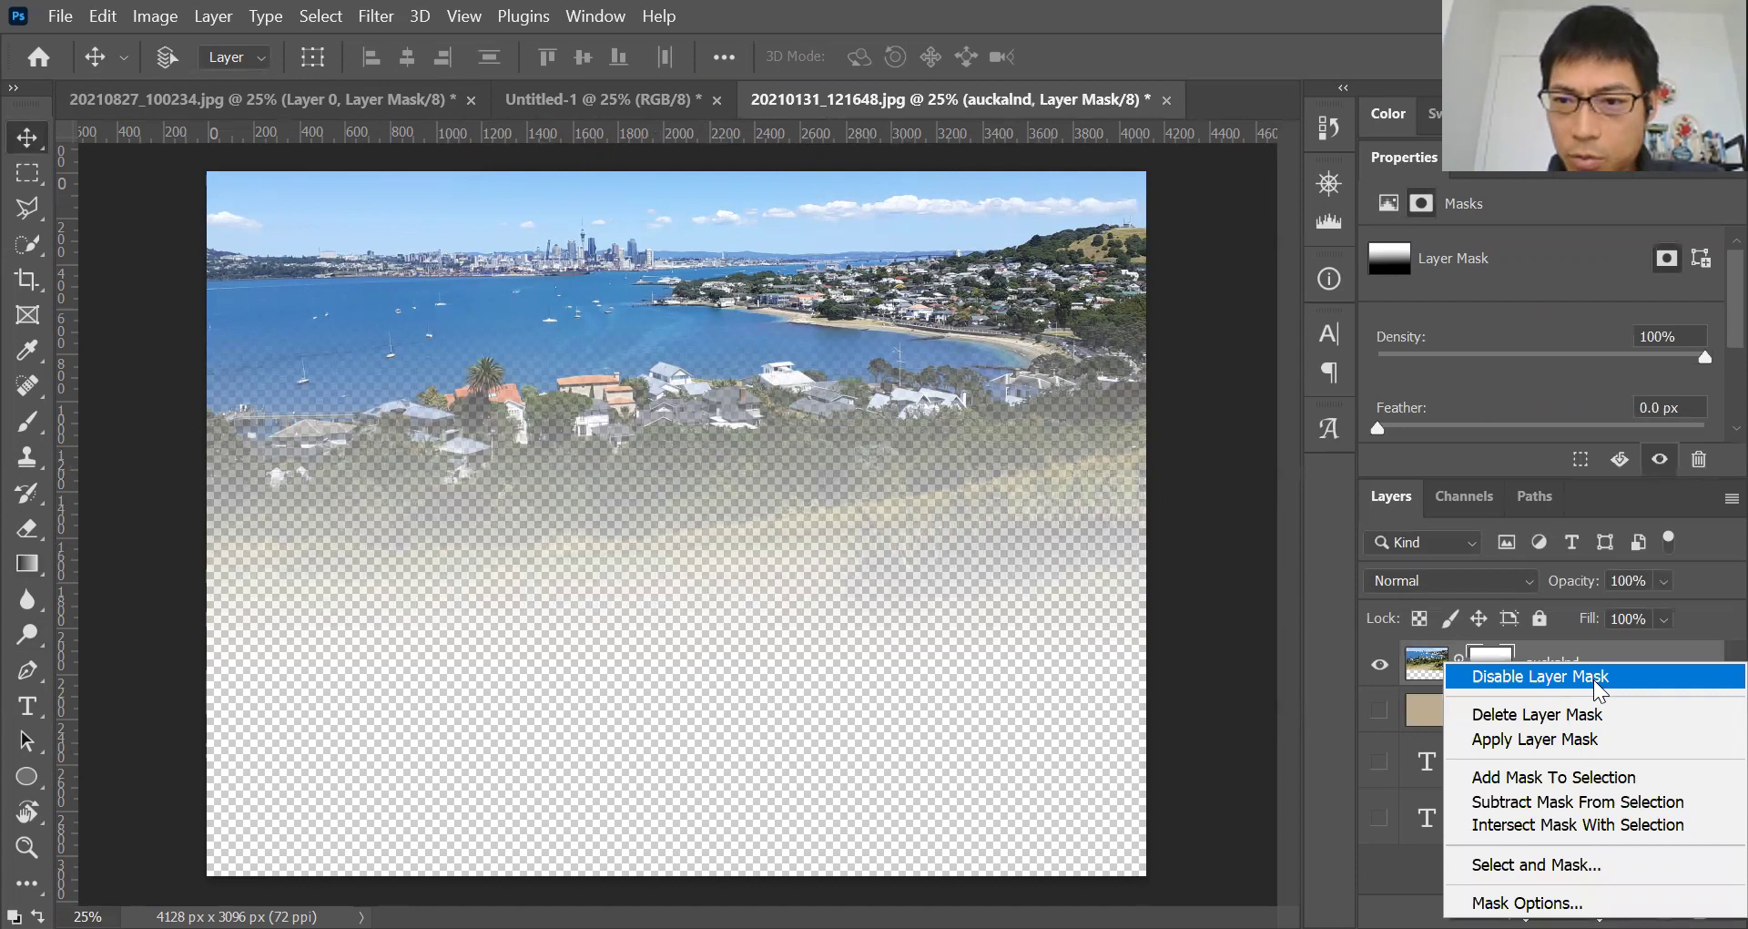
pyautogui.click(1595, 681)
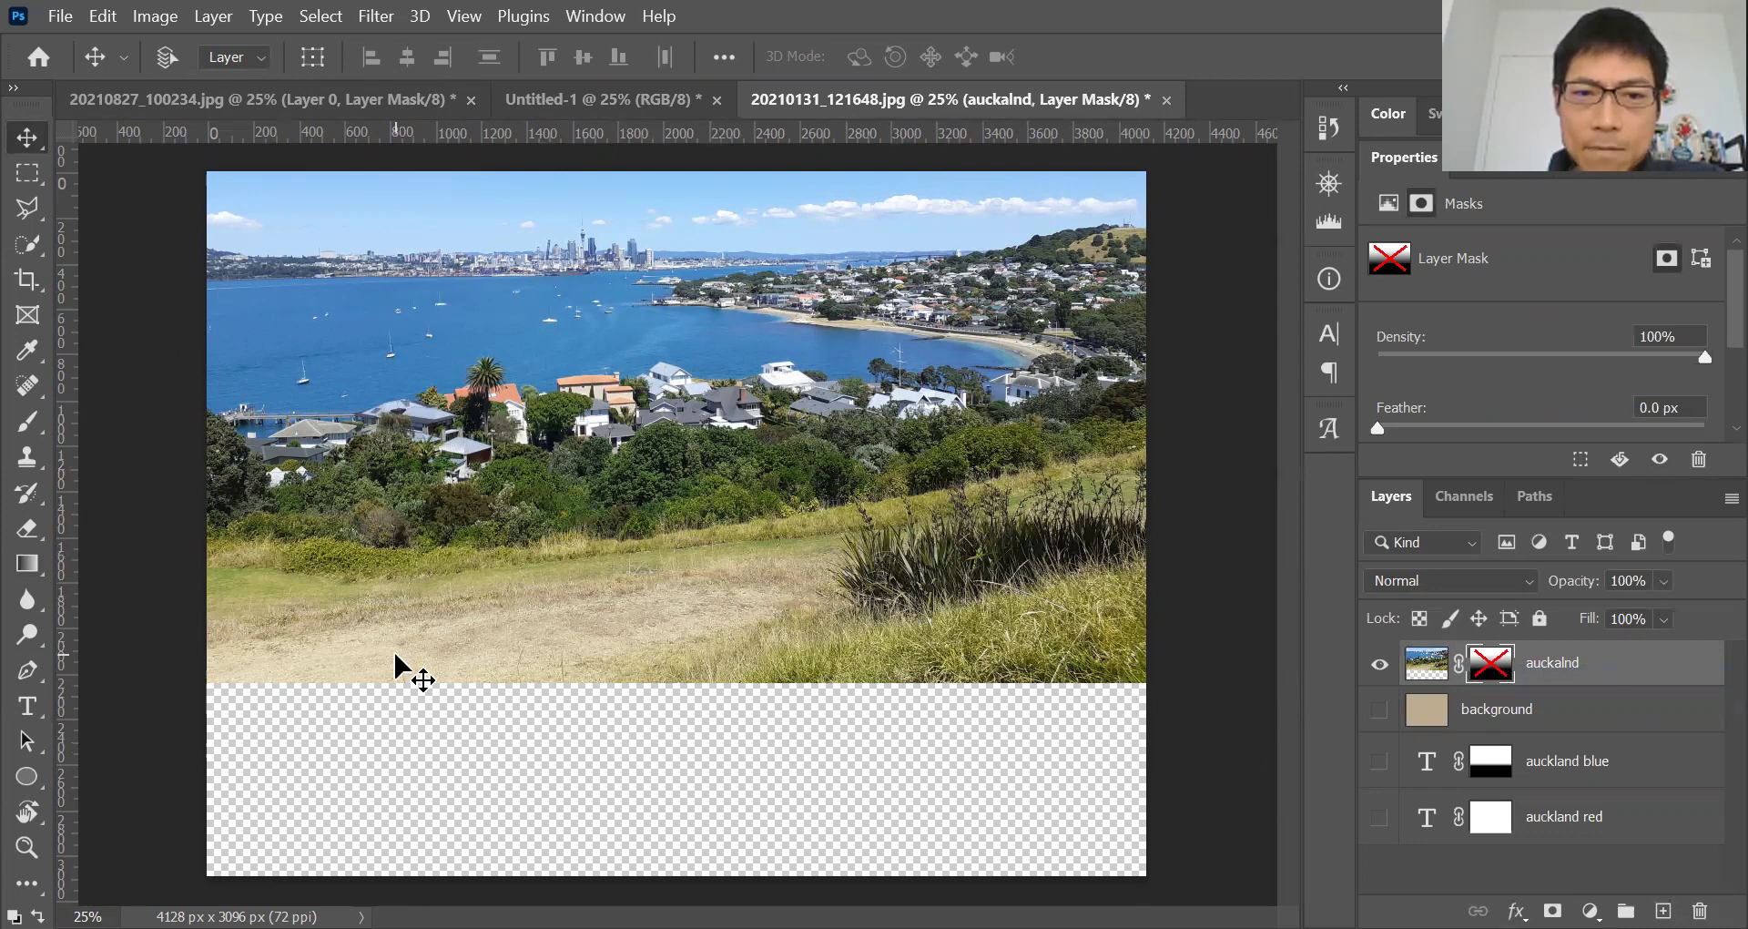
# Step: Show the background layer and re-enable the auckalnd layer's mask
pyautogui.click(1380, 710)
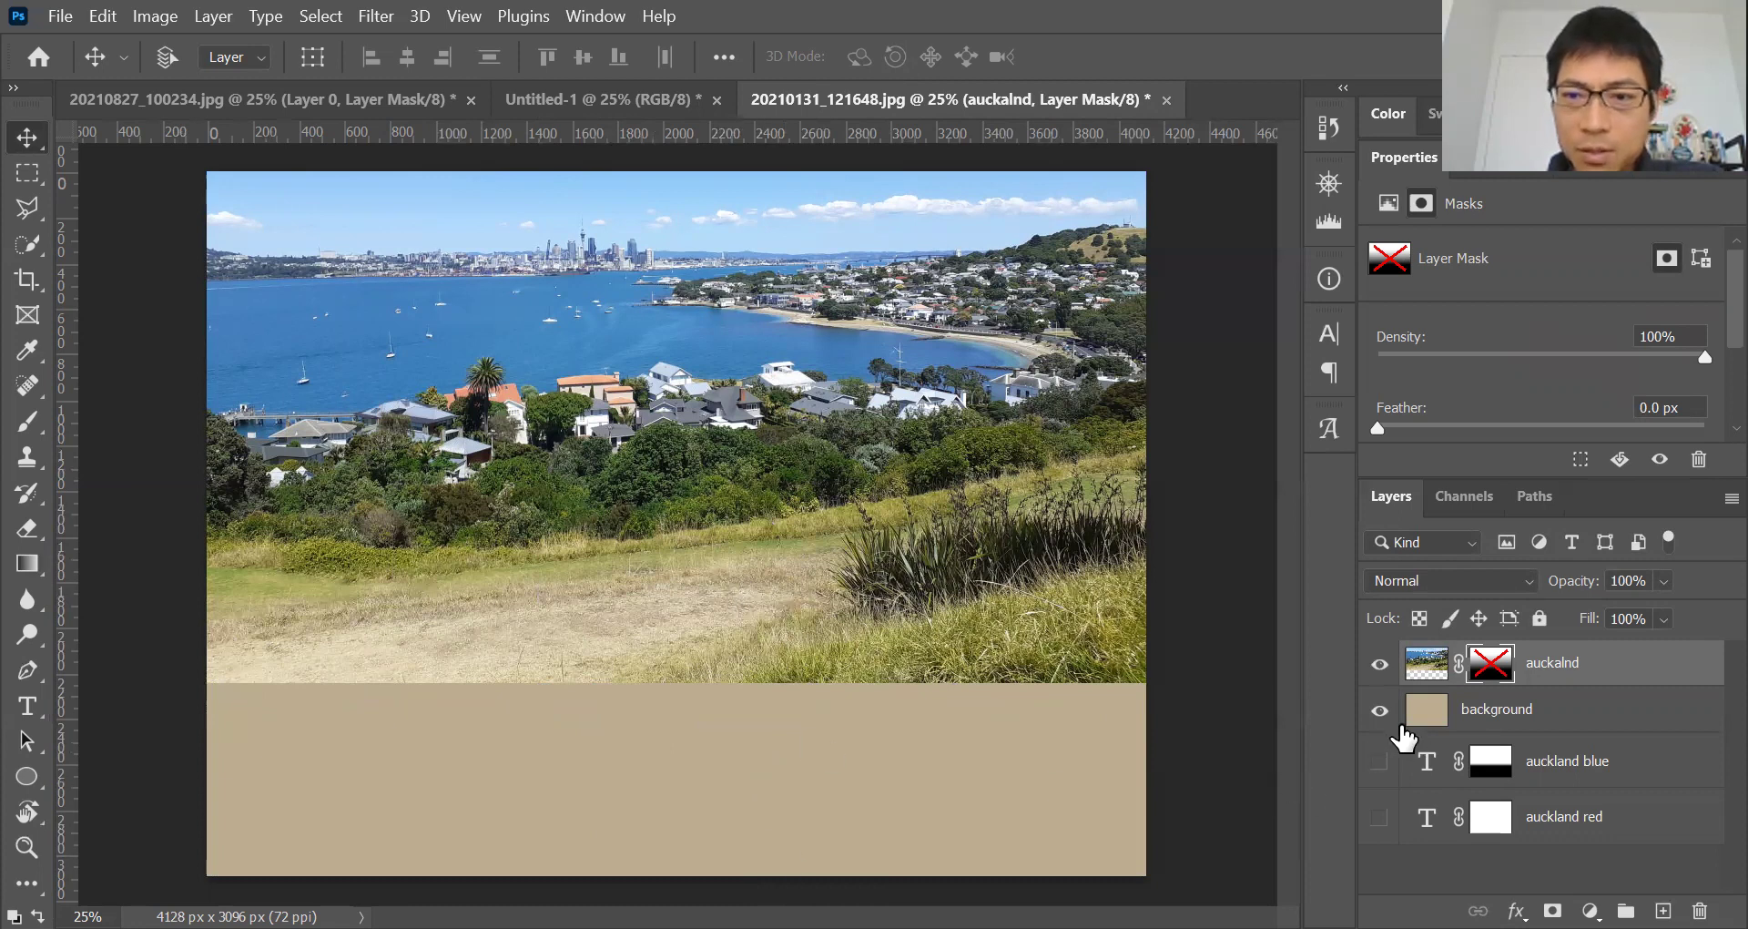
pyautogui.rightClick(1492, 665)
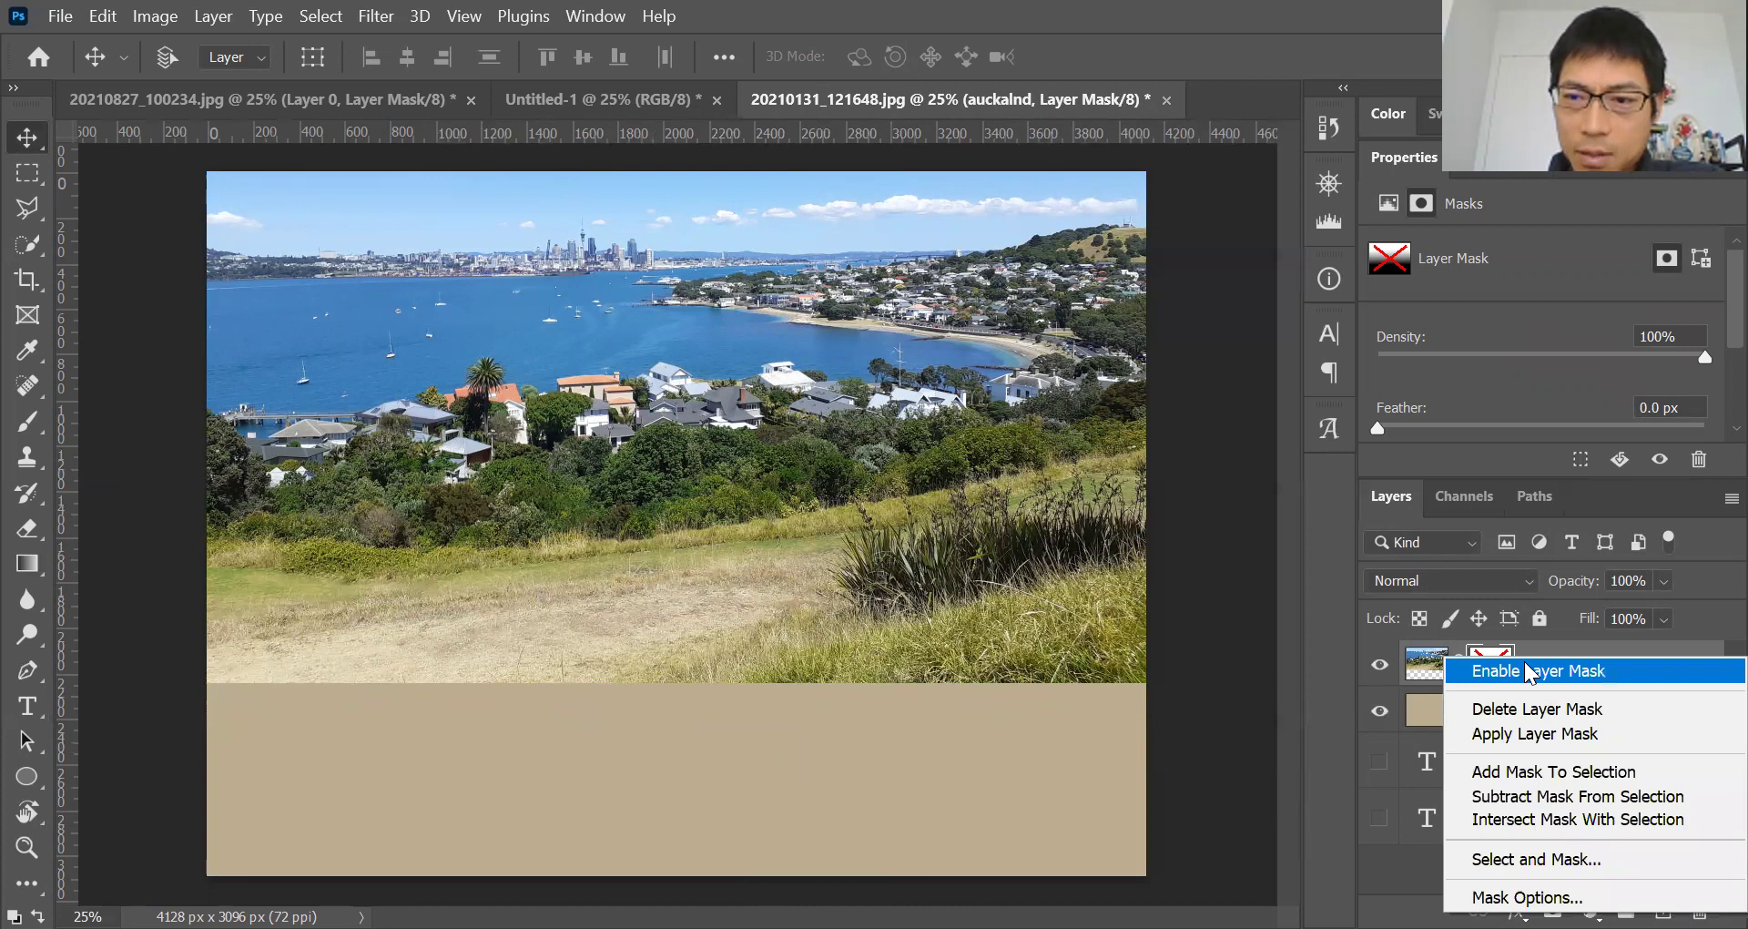
pyautogui.click(1531, 670)
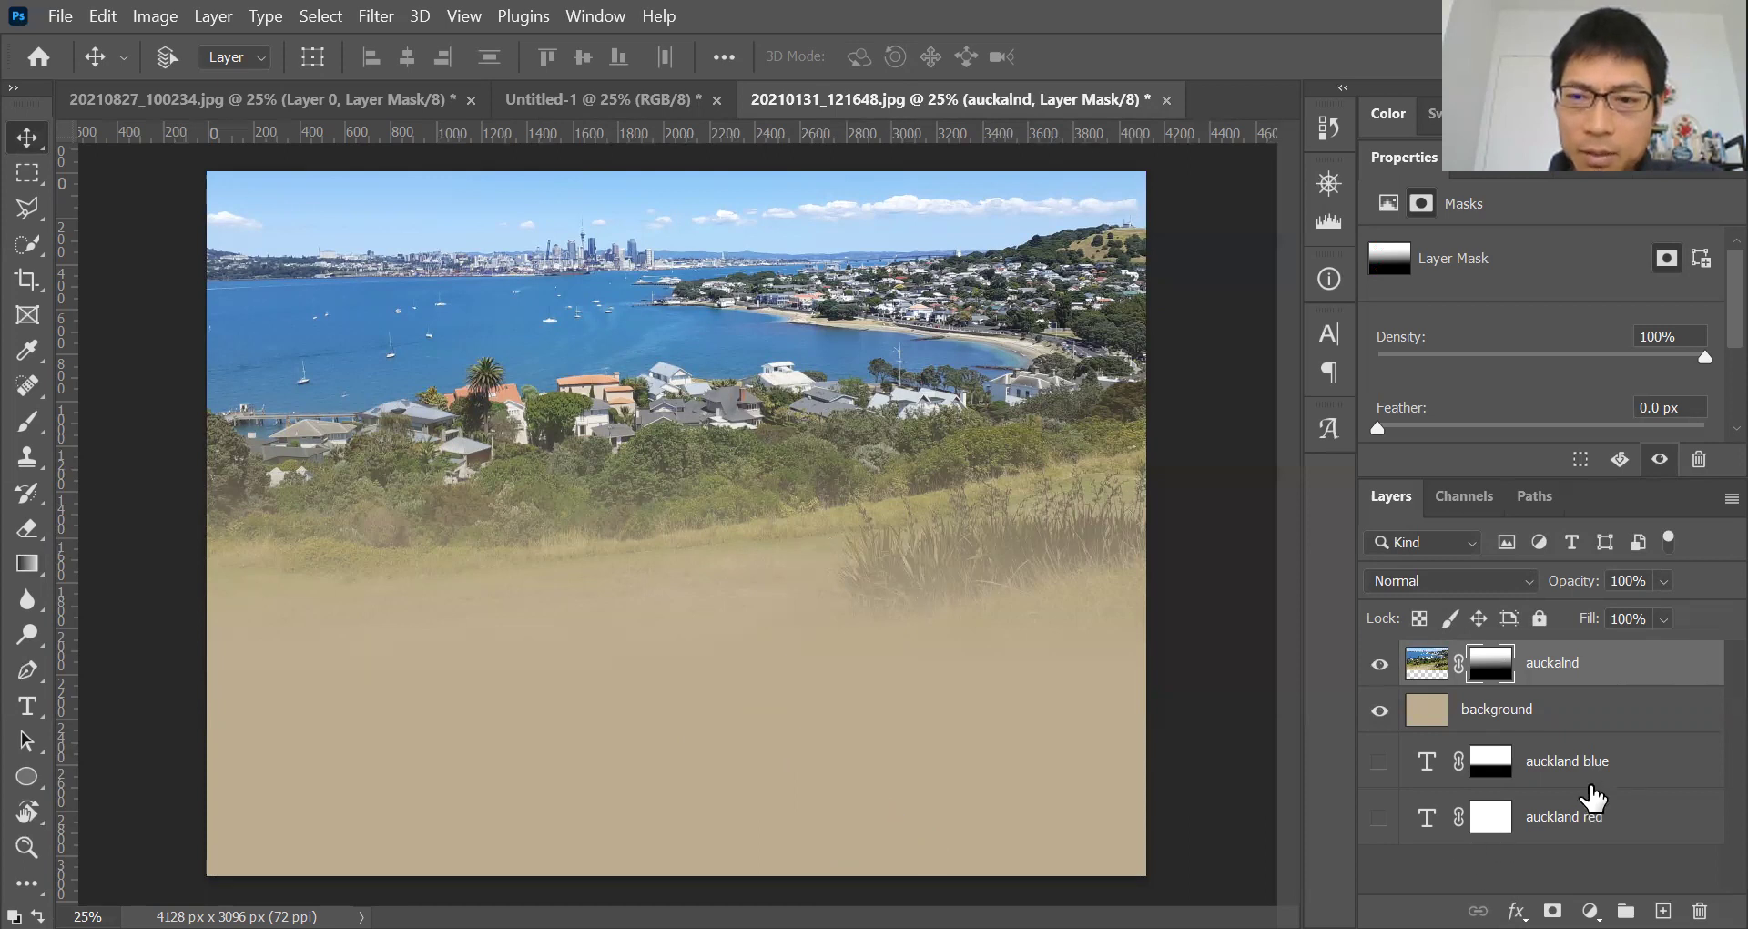
# Step: Unlink the gradient mask from the auckalnd layer and delete that layer mask
pyautogui.click(1327, 130)
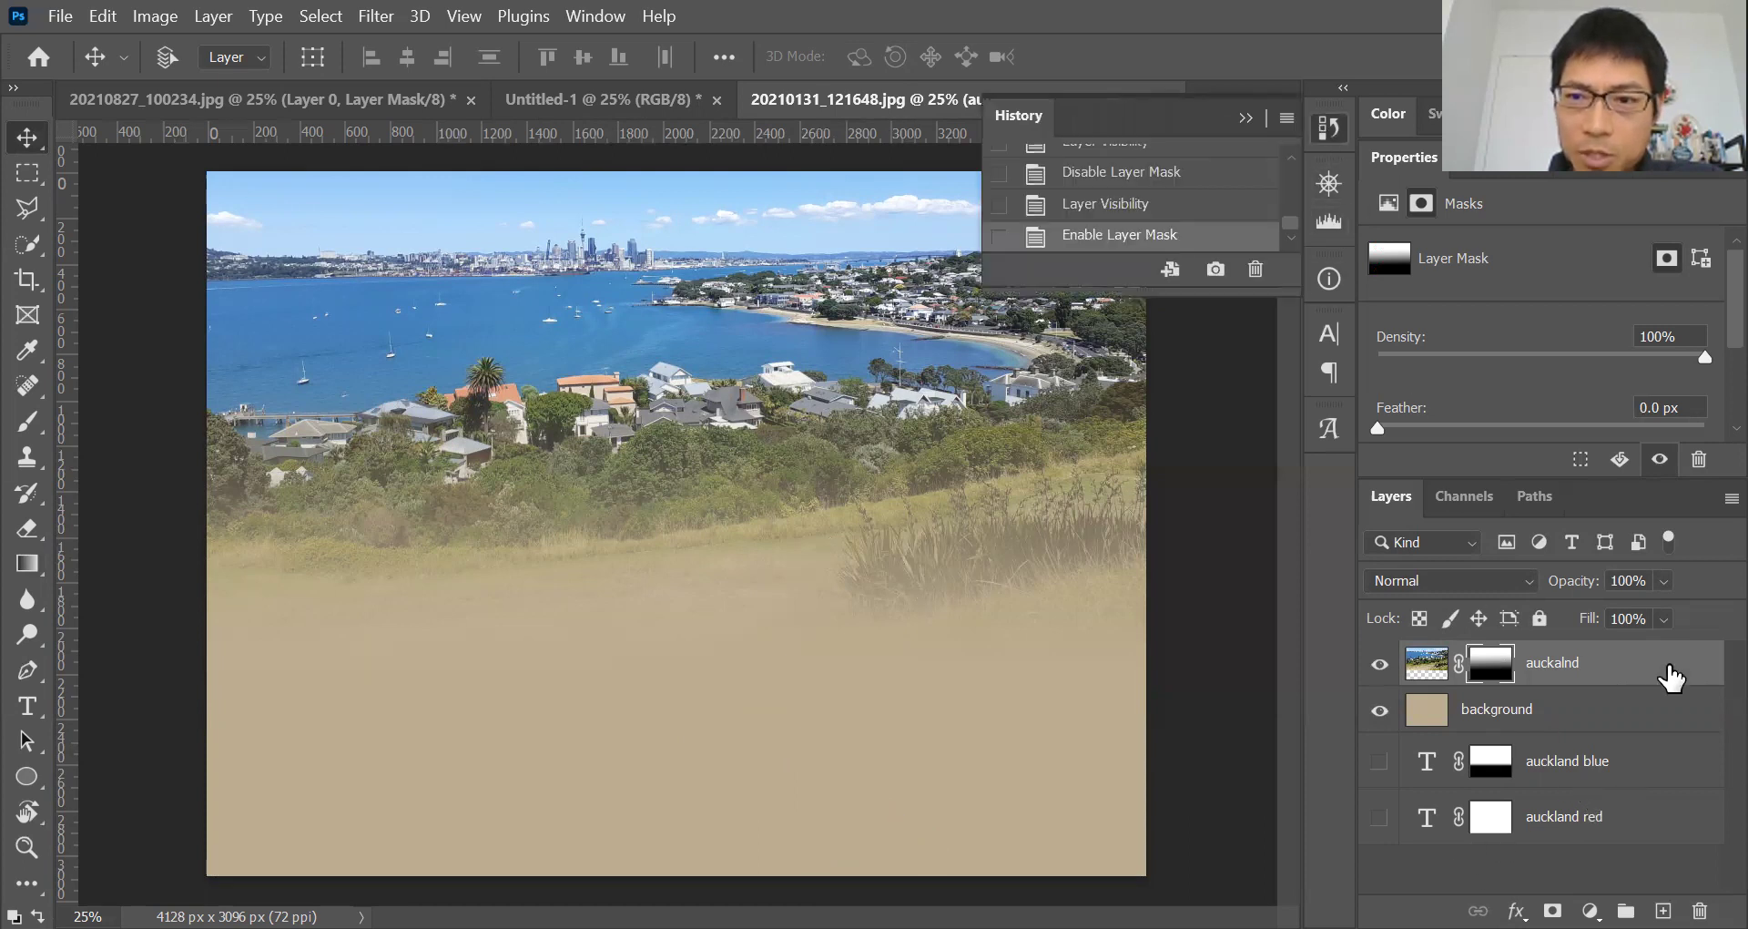
pyautogui.click(1457, 665)
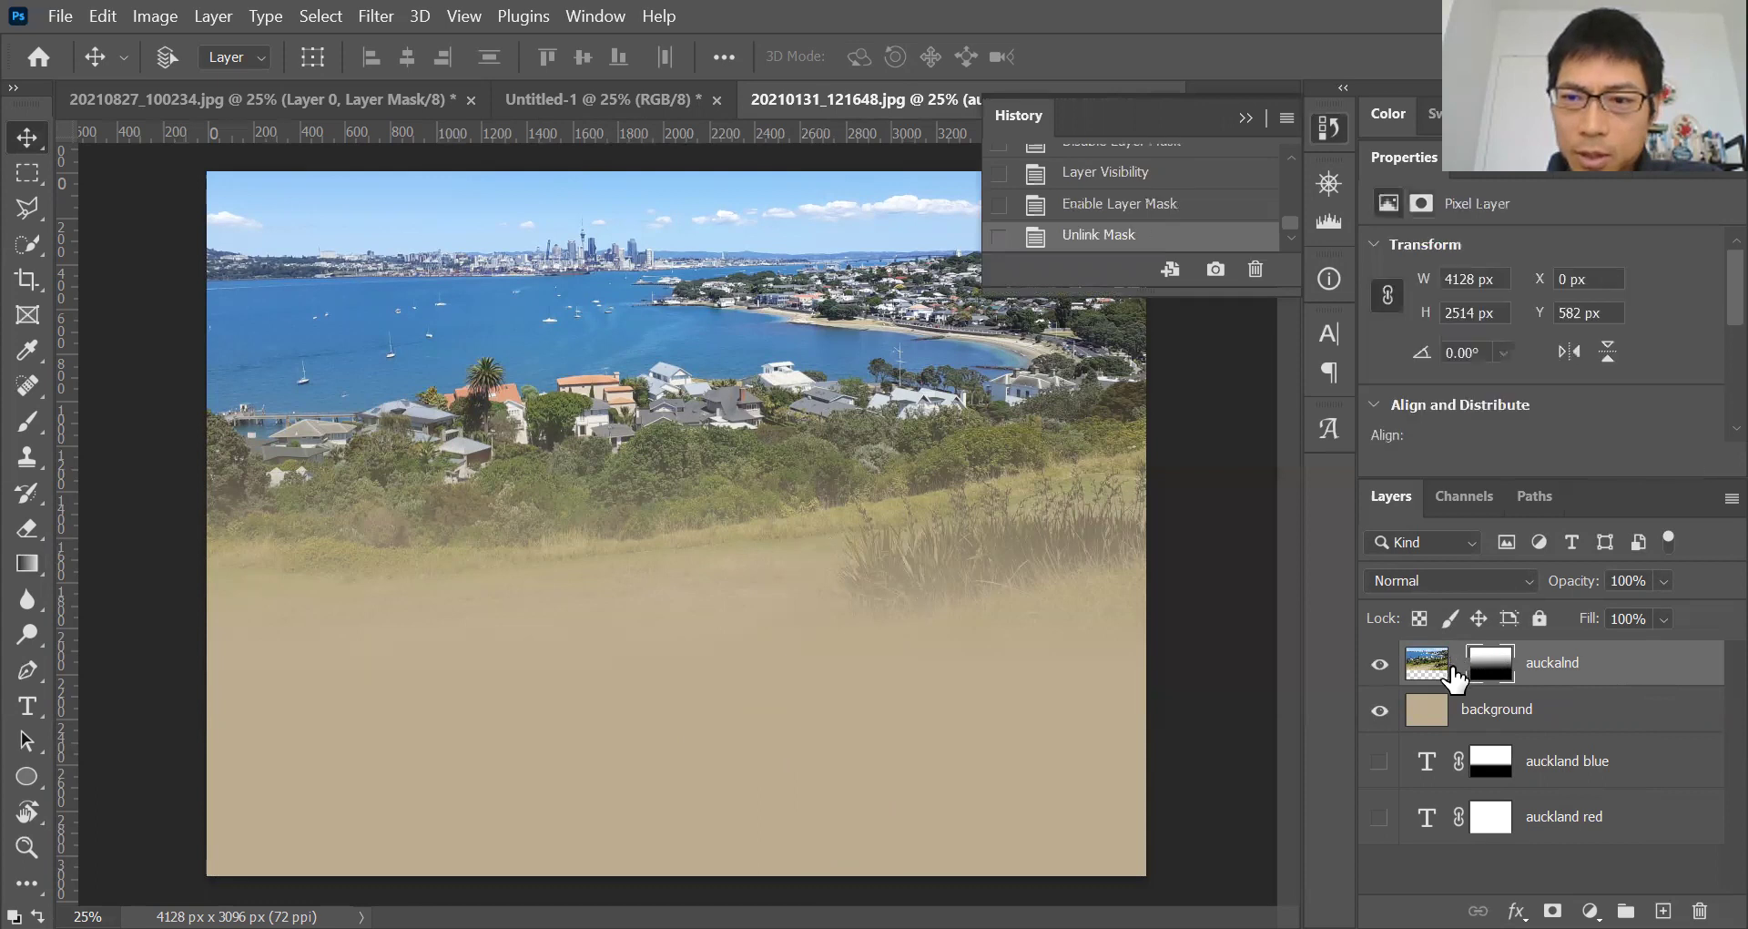
pyautogui.rightClick(1487, 667)
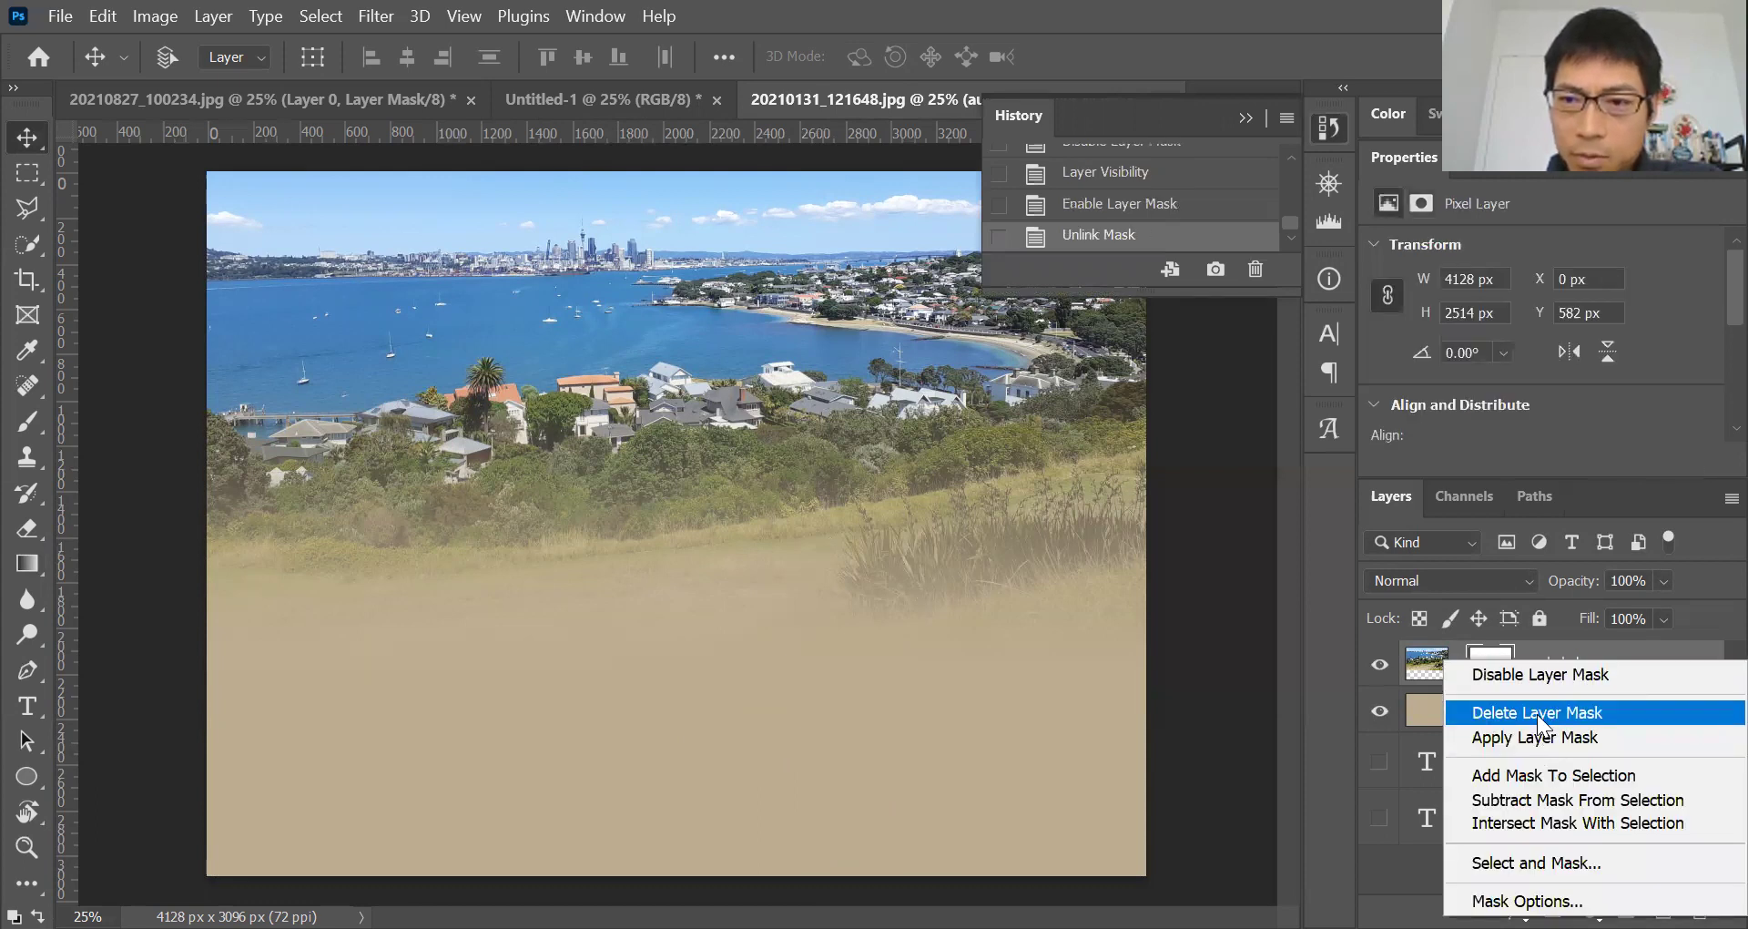
pyautogui.click(1541, 715)
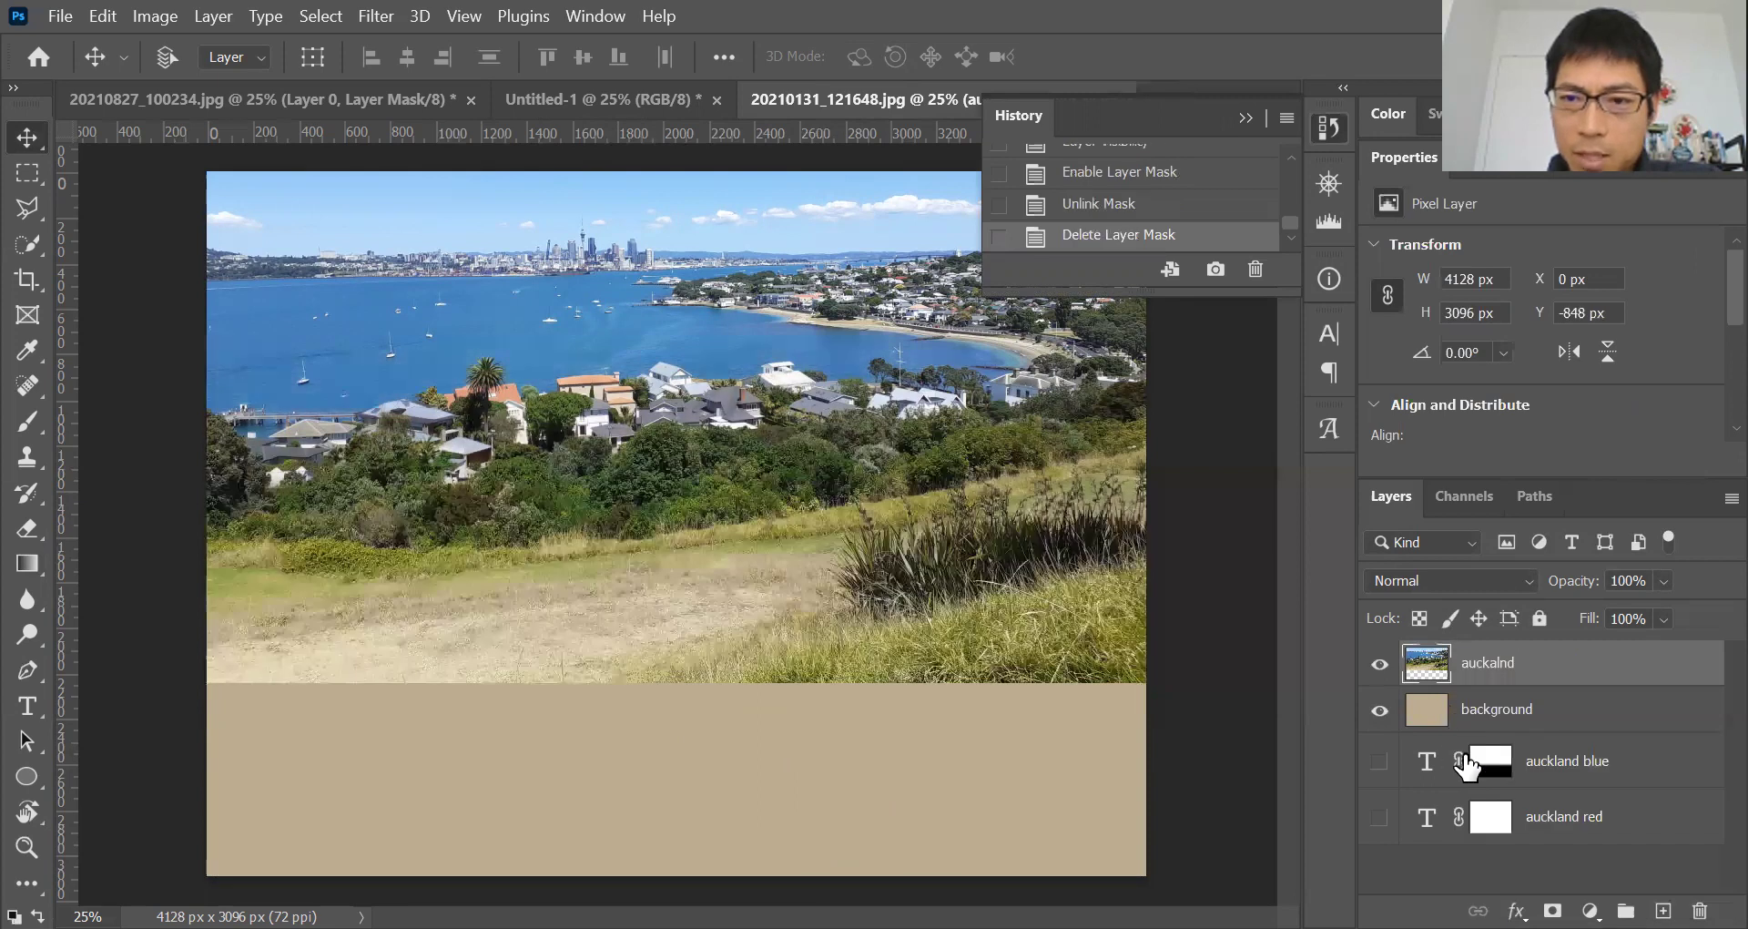
pyautogui.click(1018, 116)
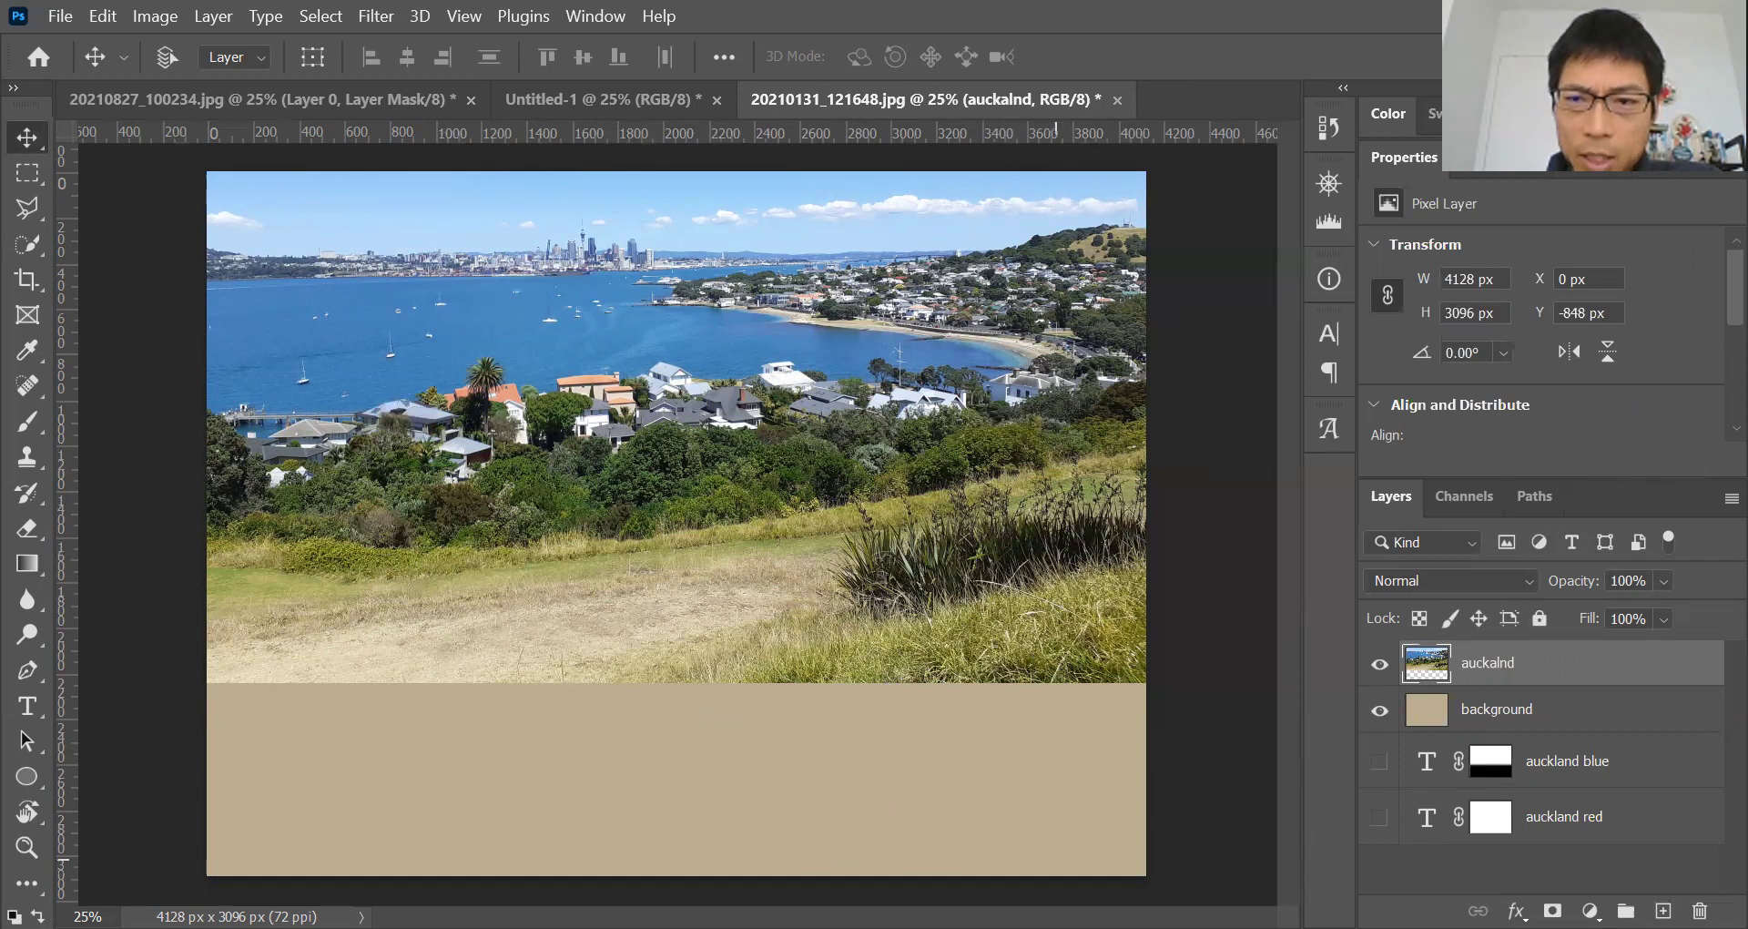
# Step: Add a new white layer mask to the auckalnd layer and activate the Gradient tool
pyautogui.click(1381, 670)
pyautogui.click(1381, 670)
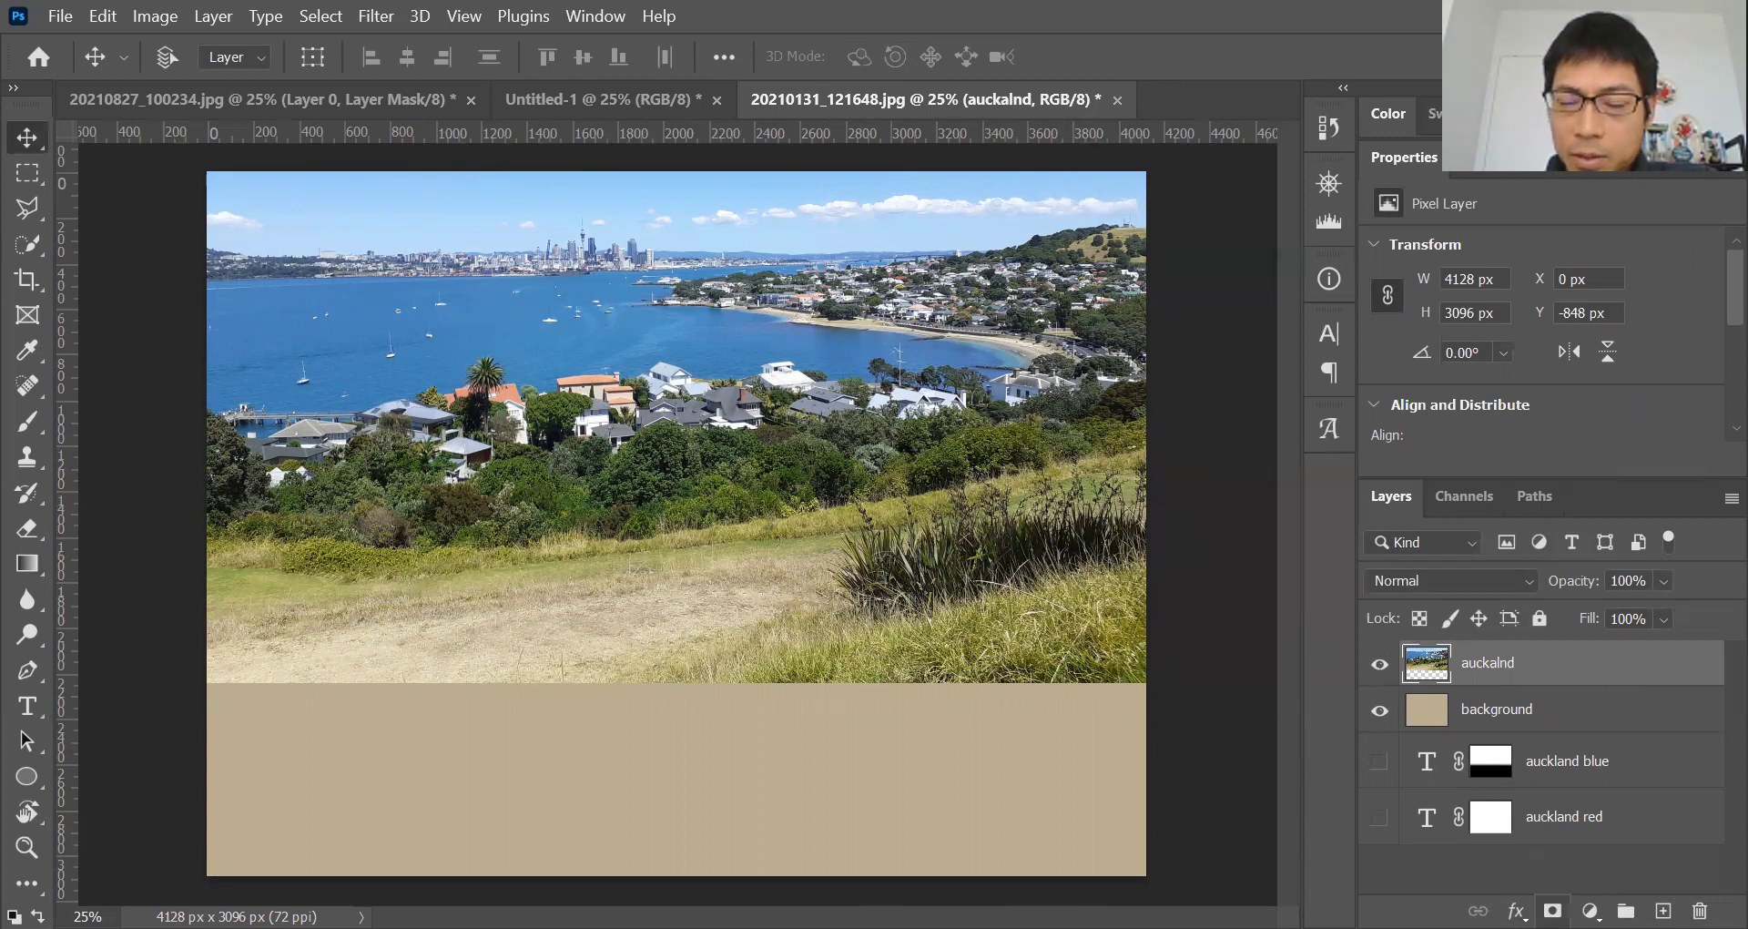
pyautogui.click(1552, 911)
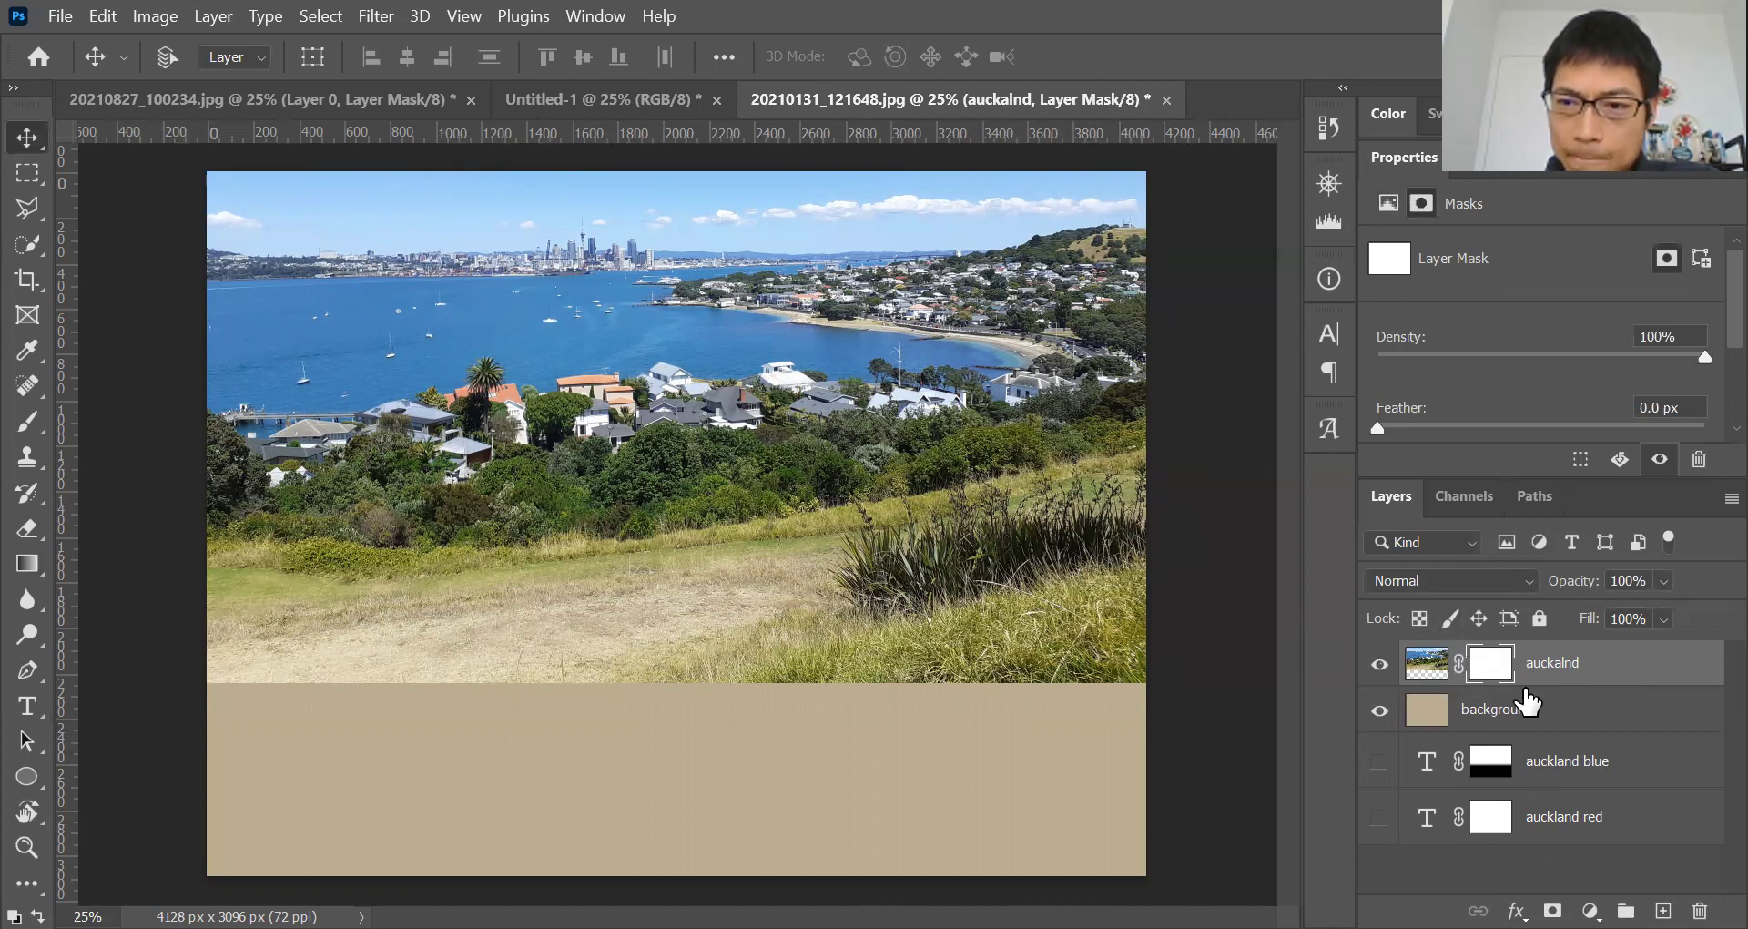
pyautogui.click(27, 564)
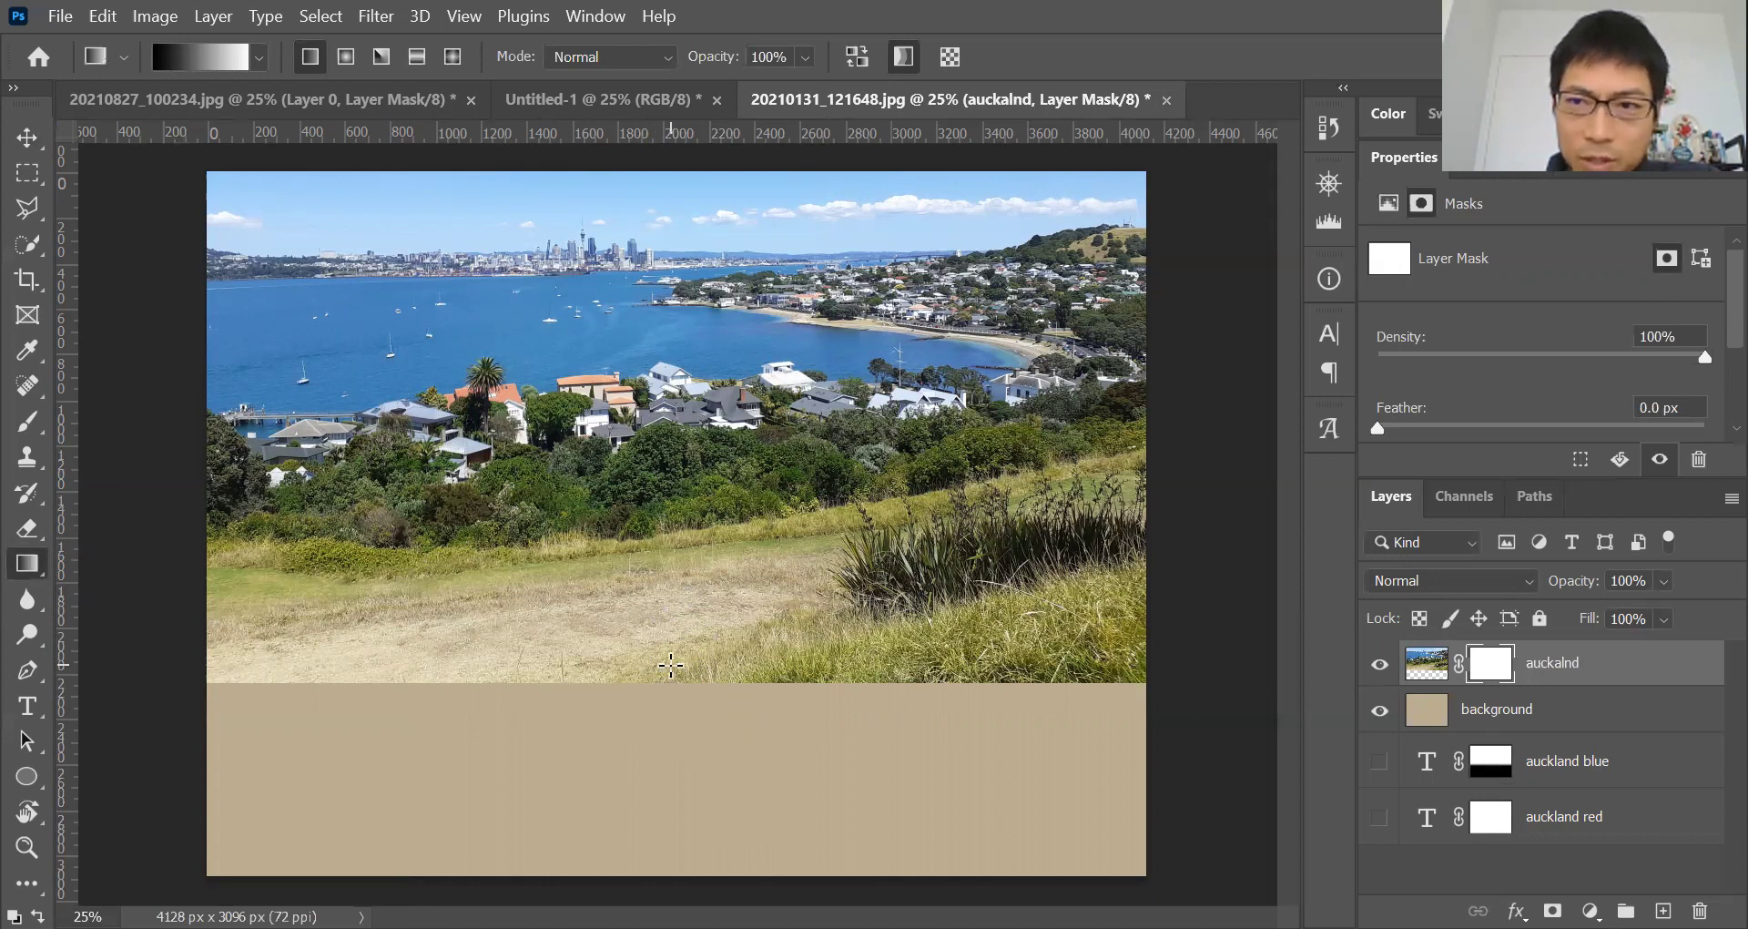
# Step: Try a long vertical black-to-white gradient on the auckalnd mask, from the photo's lower edge up to the sky
pyautogui.moveTo(677, 593); pyautogui.dragTo(667, 528)
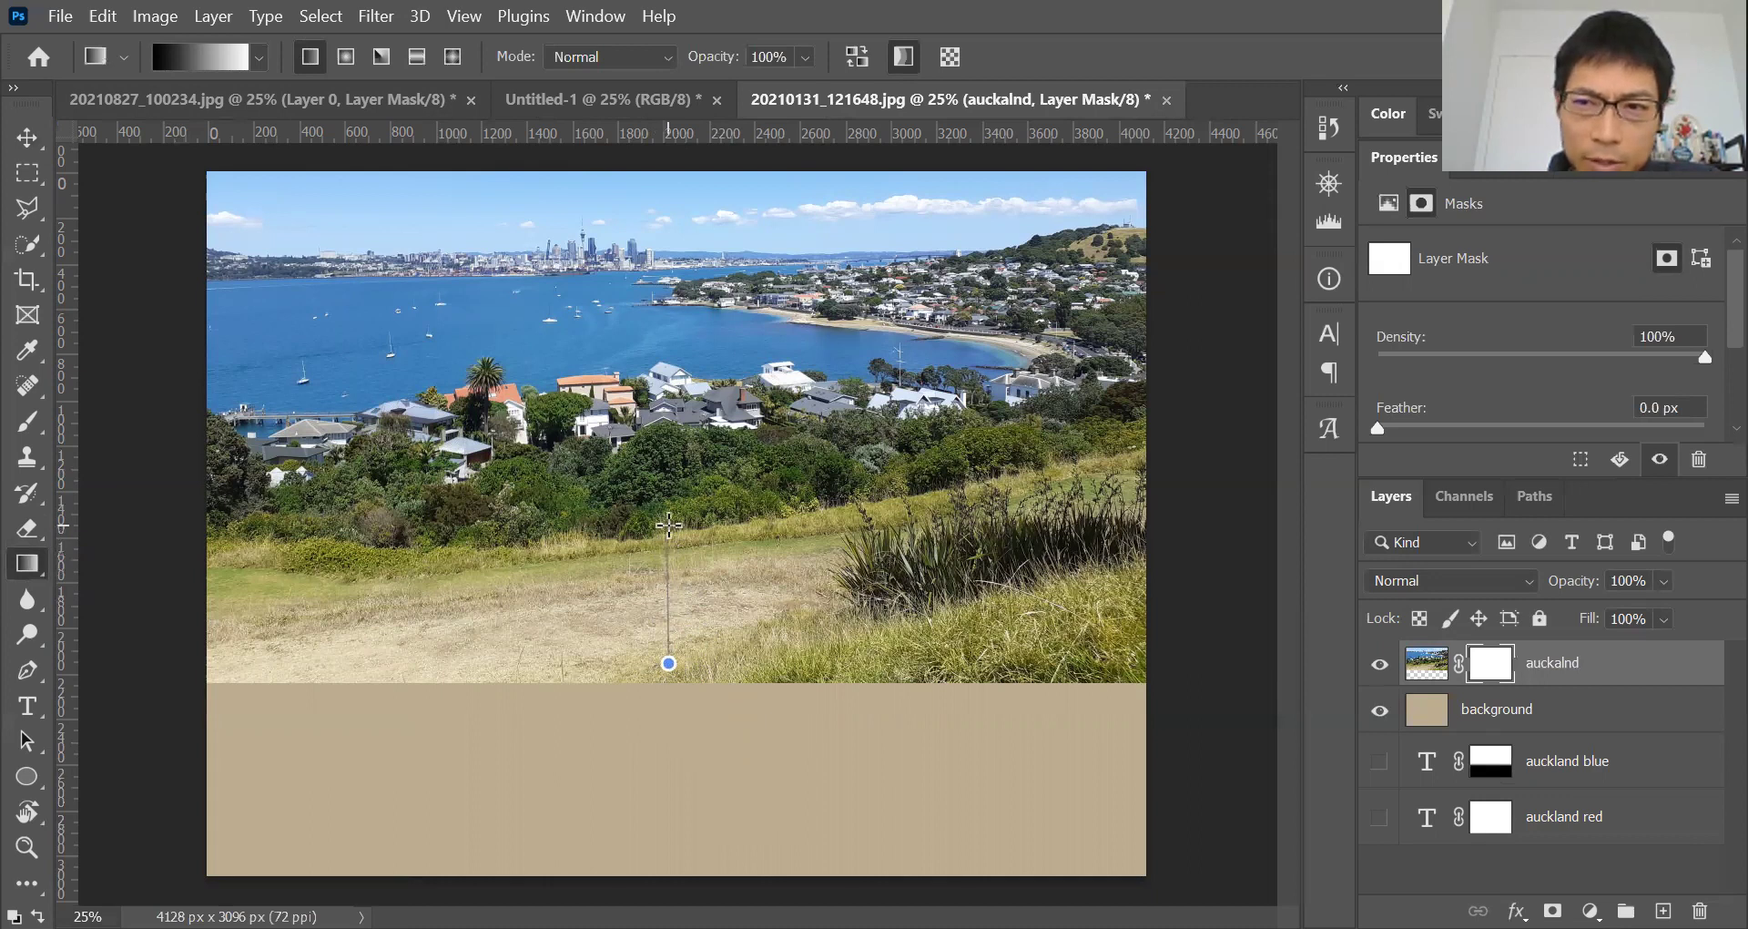
pyautogui.moveTo(670, 520); pyautogui.dragTo(670, 223)
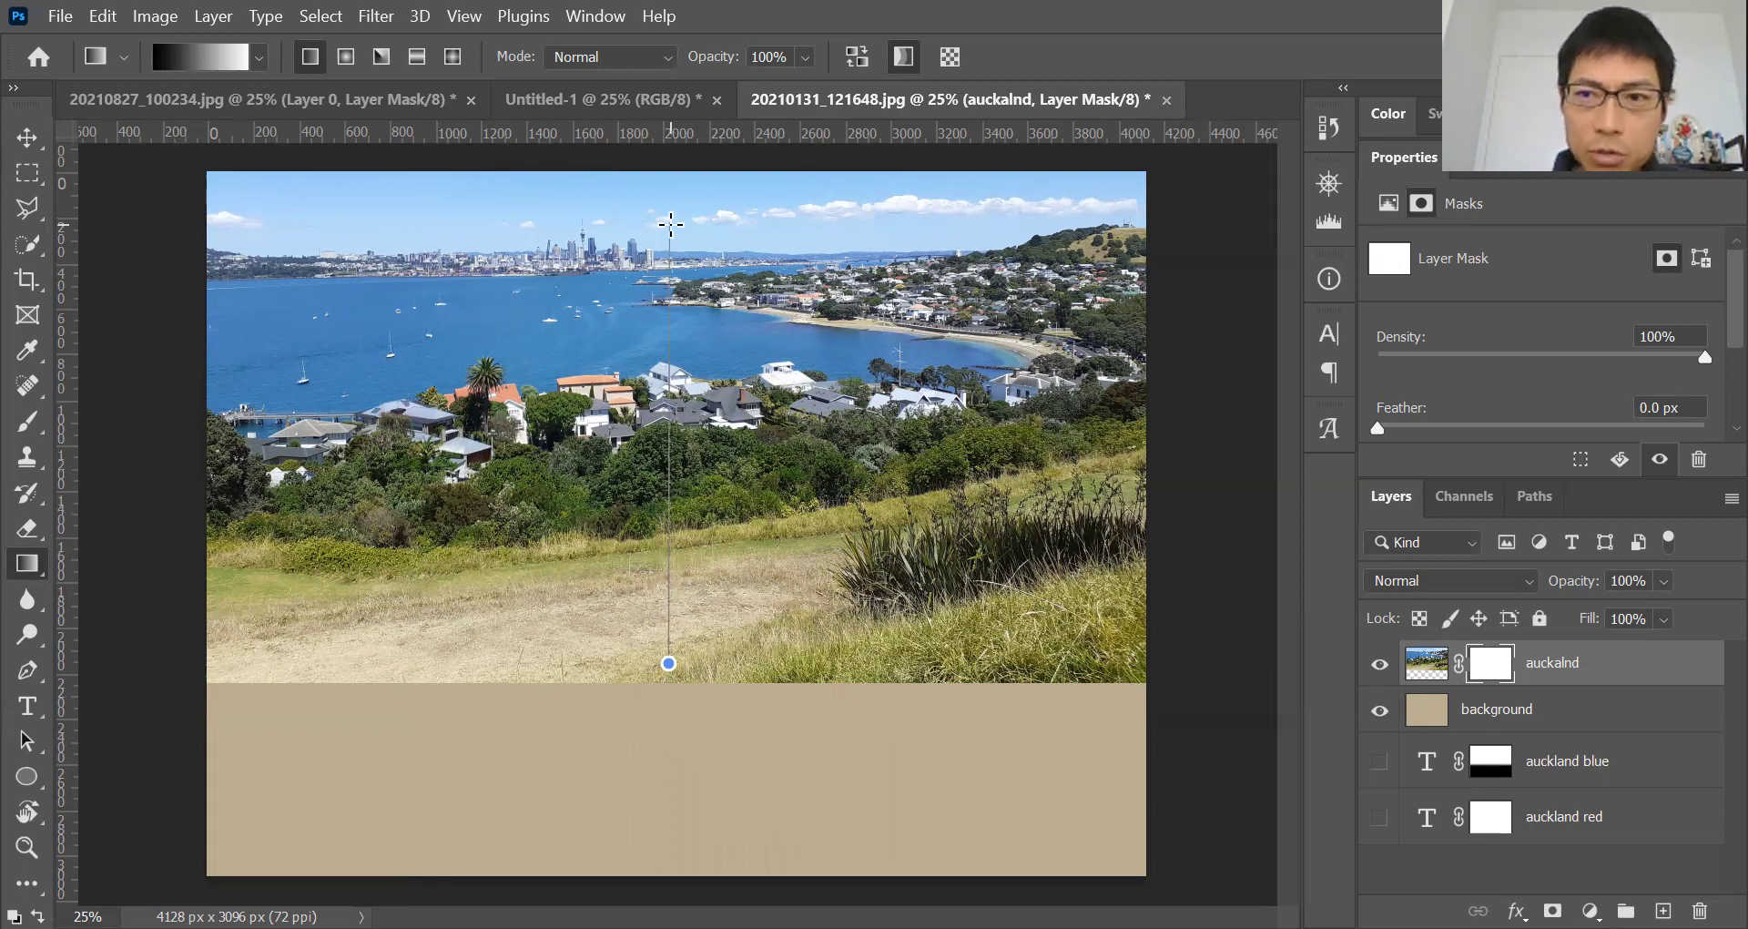
pyautogui.moveTo(670, 223); pyautogui.dragTo(674, 221)
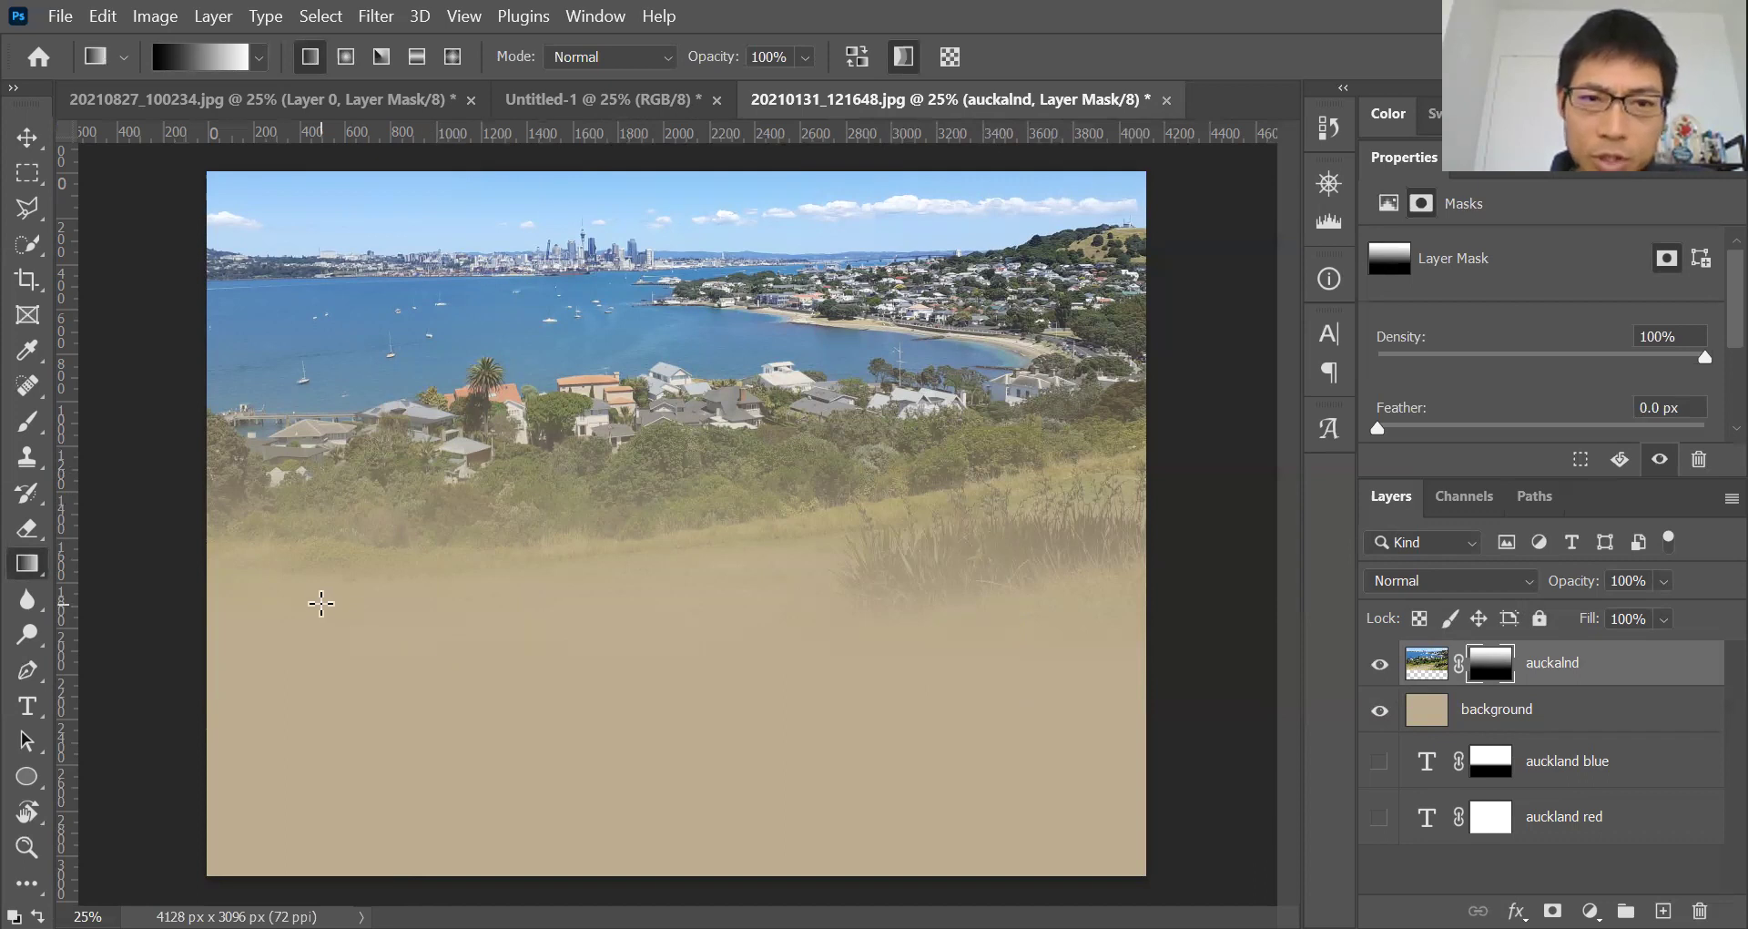
# Step: Try diagonal gradients from the photo's lower corners on the auckalnd mask, and a short vertical one at its lower edge
pyautogui.moveTo(337, 594); pyautogui.dragTo(556, 462)
pyautogui.moveTo(1111, 656); pyautogui.dragTo(988, 580)
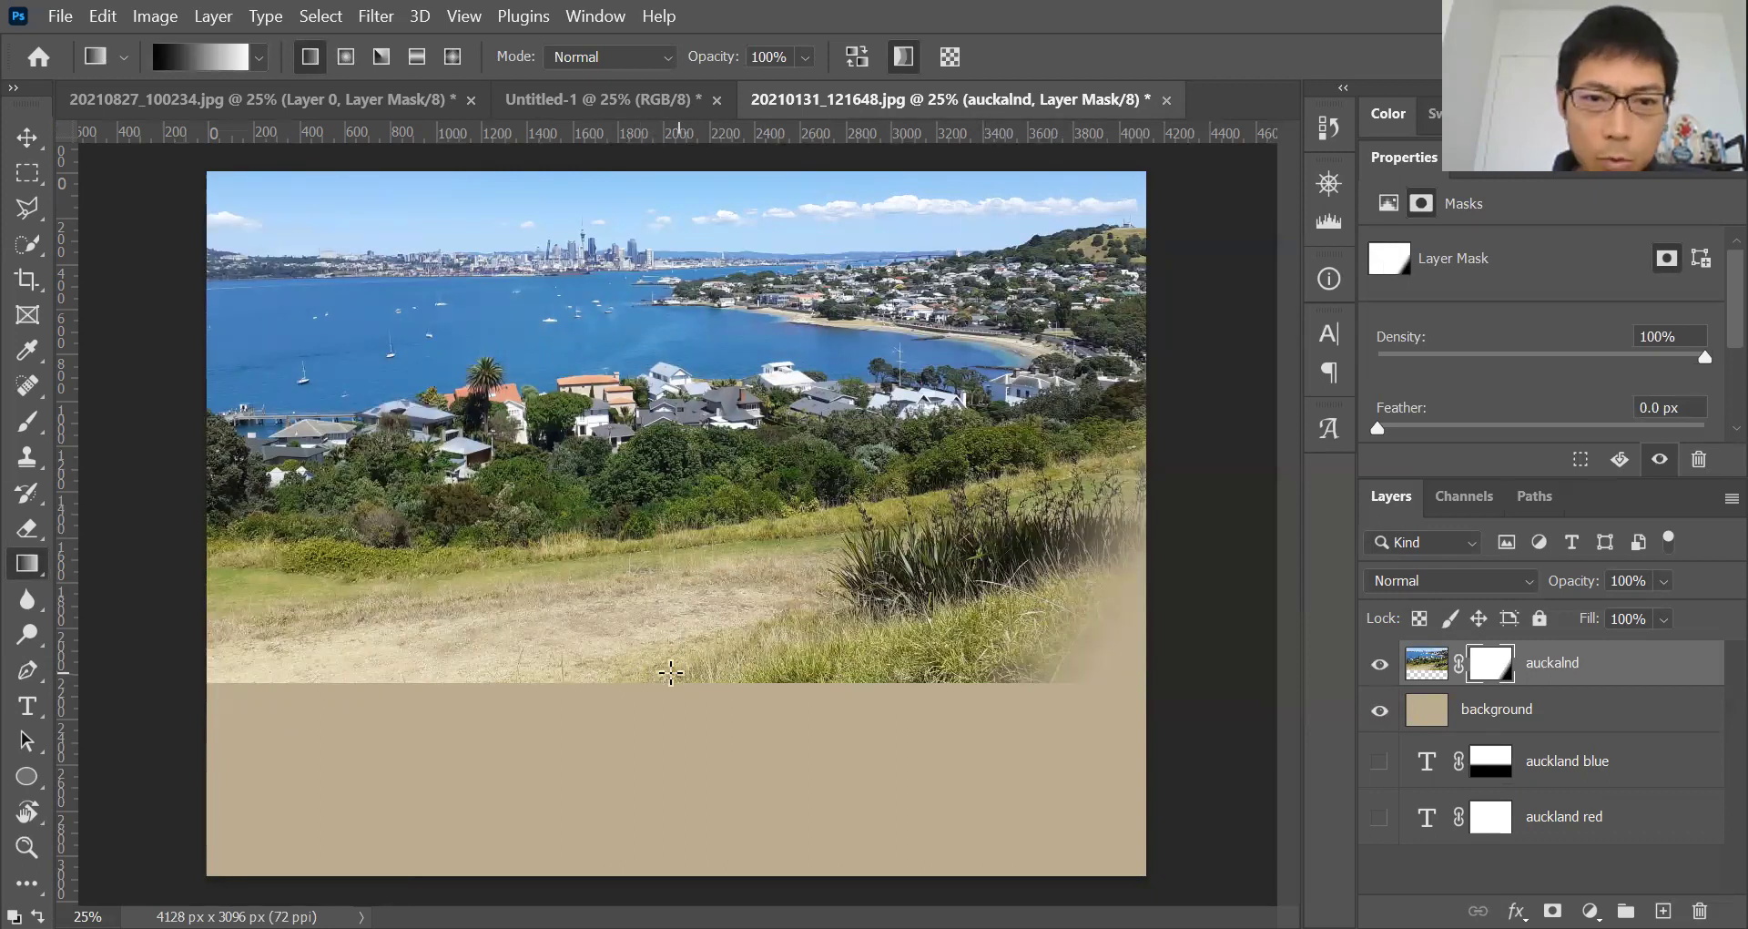
pyautogui.moveTo(659, 673); pyautogui.dragTo(660, 562)
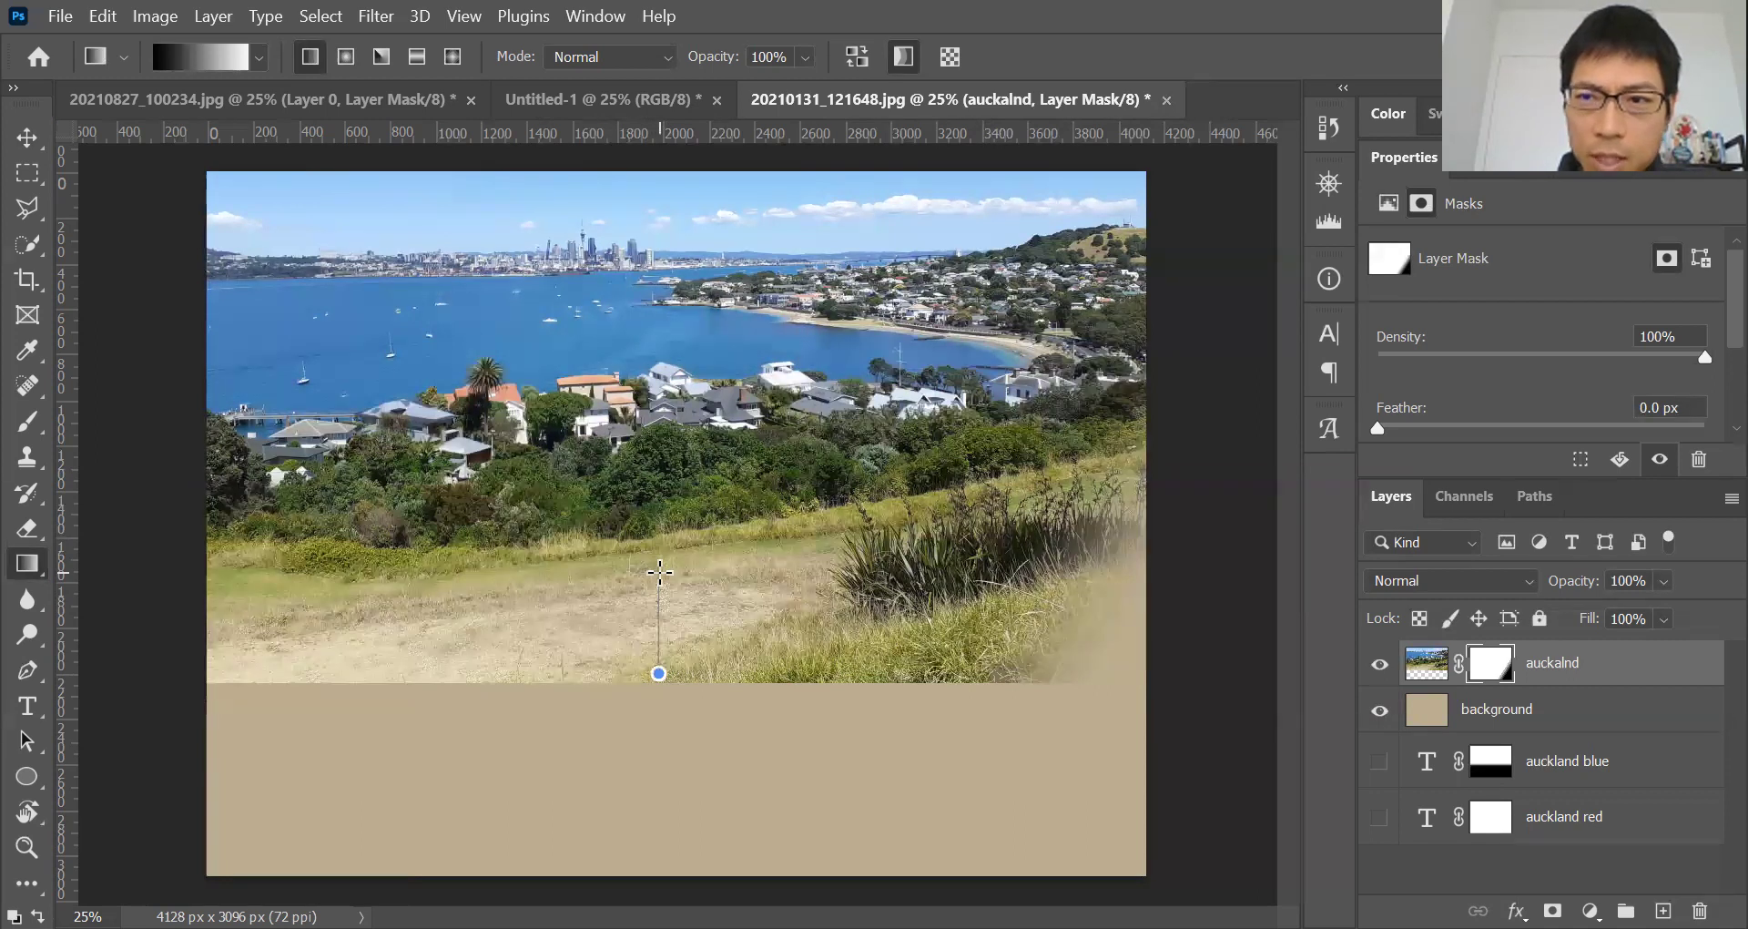
pyautogui.moveTo(660, 572); pyautogui.dragTo(660, 571)
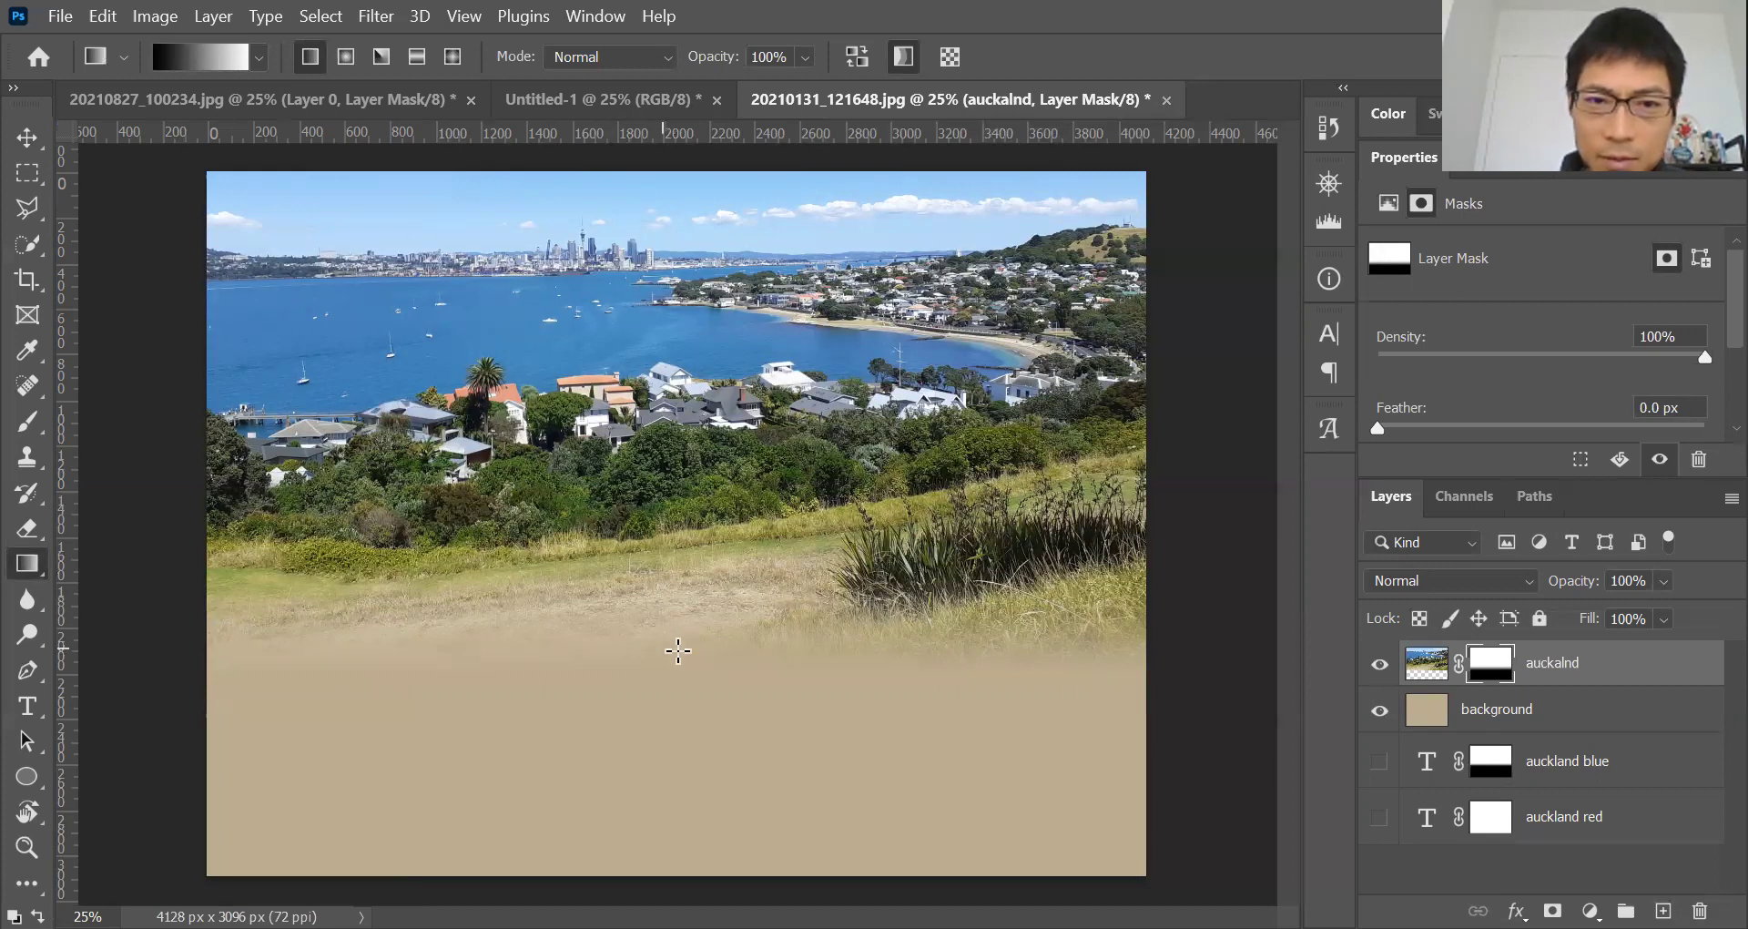
# Step: Fade the auckalnd photo into the tan background with an upward black-to-white mask gradient from the dry grass to the houses
pyautogui.moveTo(680, 639); pyautogui.dragTo(675, 225)
pyautogui.moveTo(707, 613)
pyautogui.mouseDown()
pyautogui.moveTo(676, 428)
pyautogui.moveTo(680, 188)
pyautogui.mouseUp()
pyautogui.moveTo(728, 596); pyautogui.dragTo(734, 401)
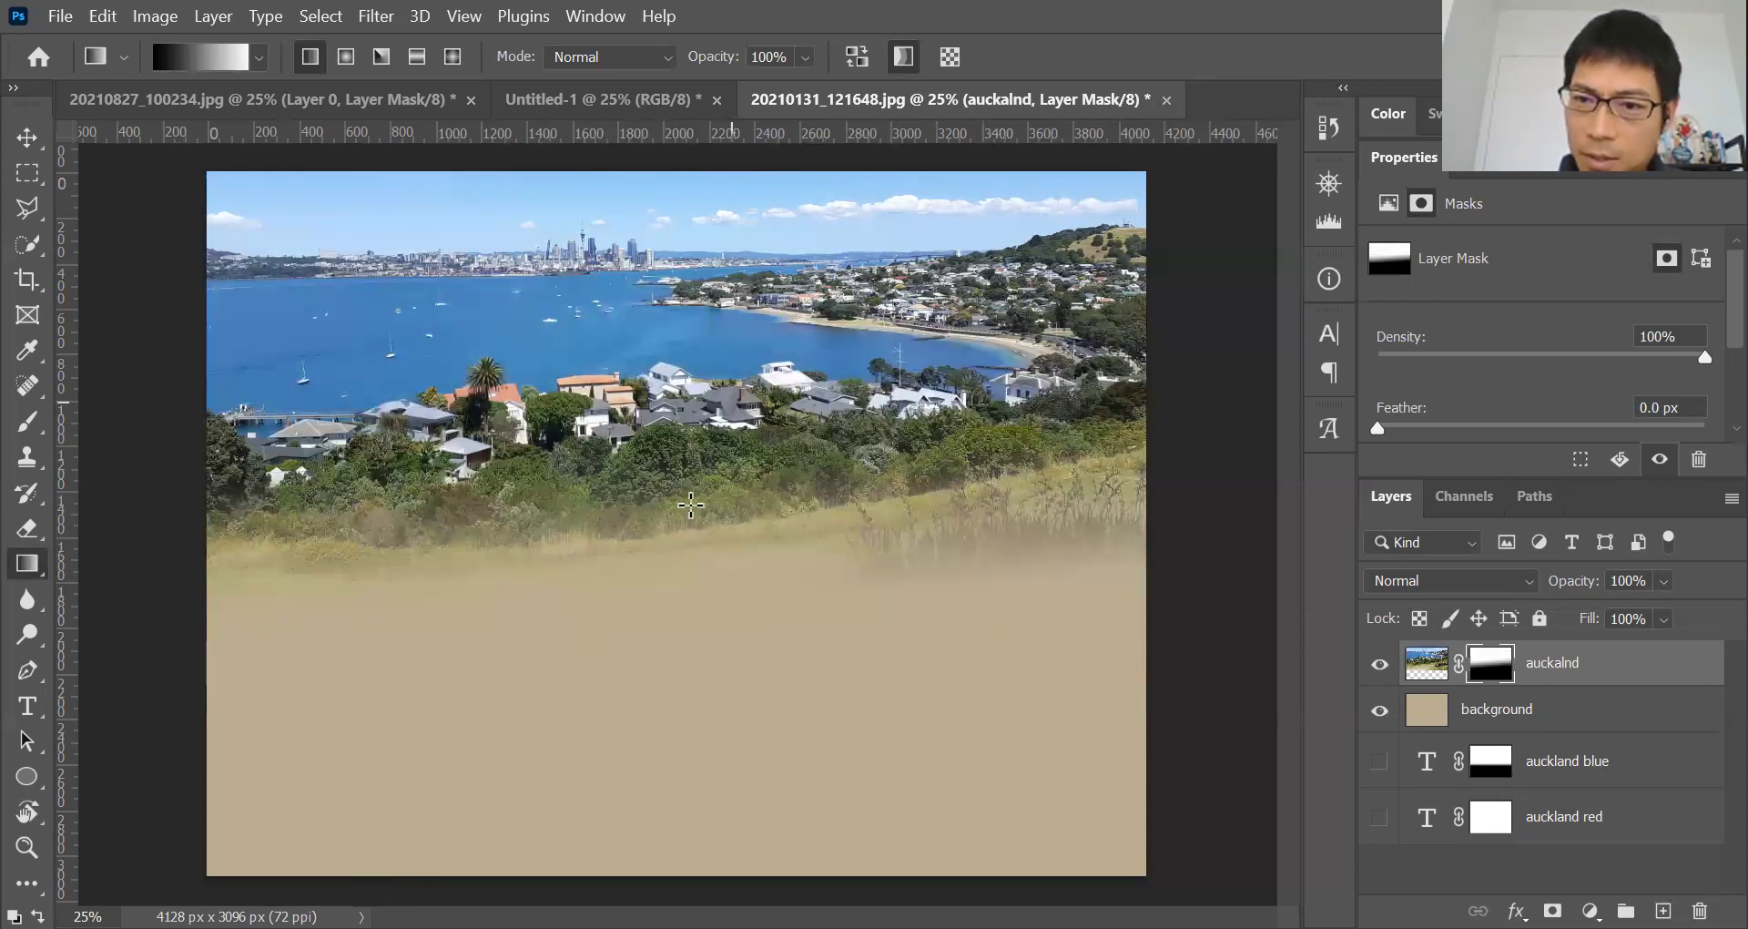
# Step: Hide the background and auckalnd layers, and show the auckland blue and auckland red text layers
pyautogui.click(1381, 710)
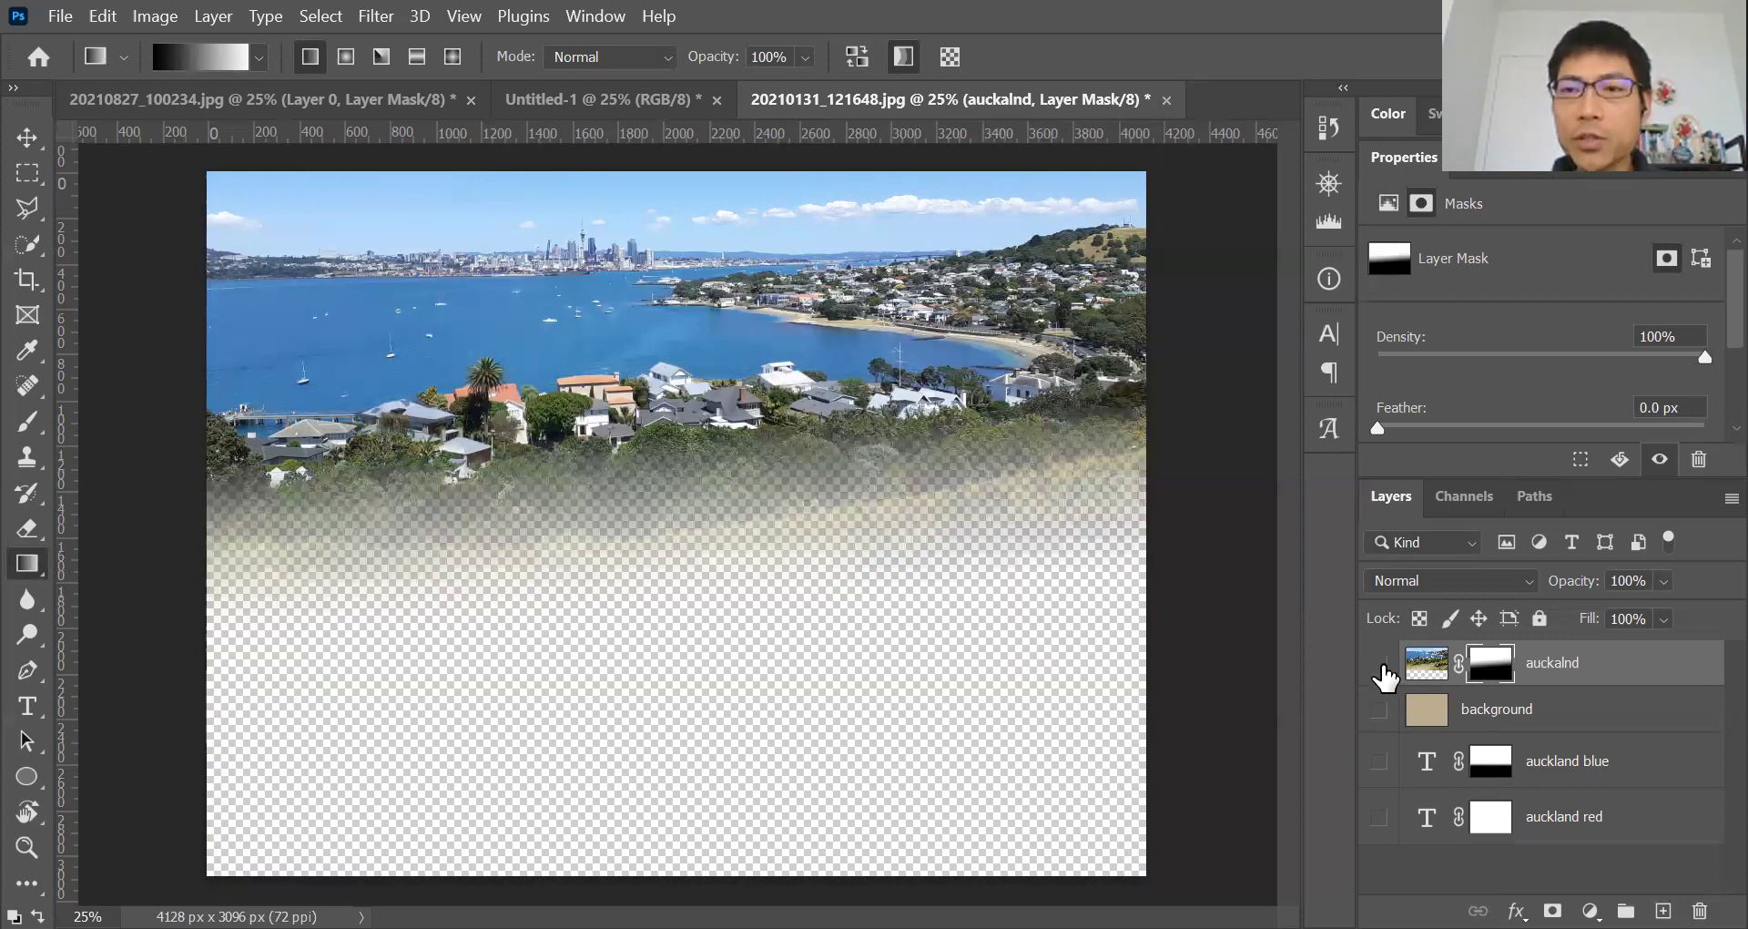
pyautogui.click(1381, 665)
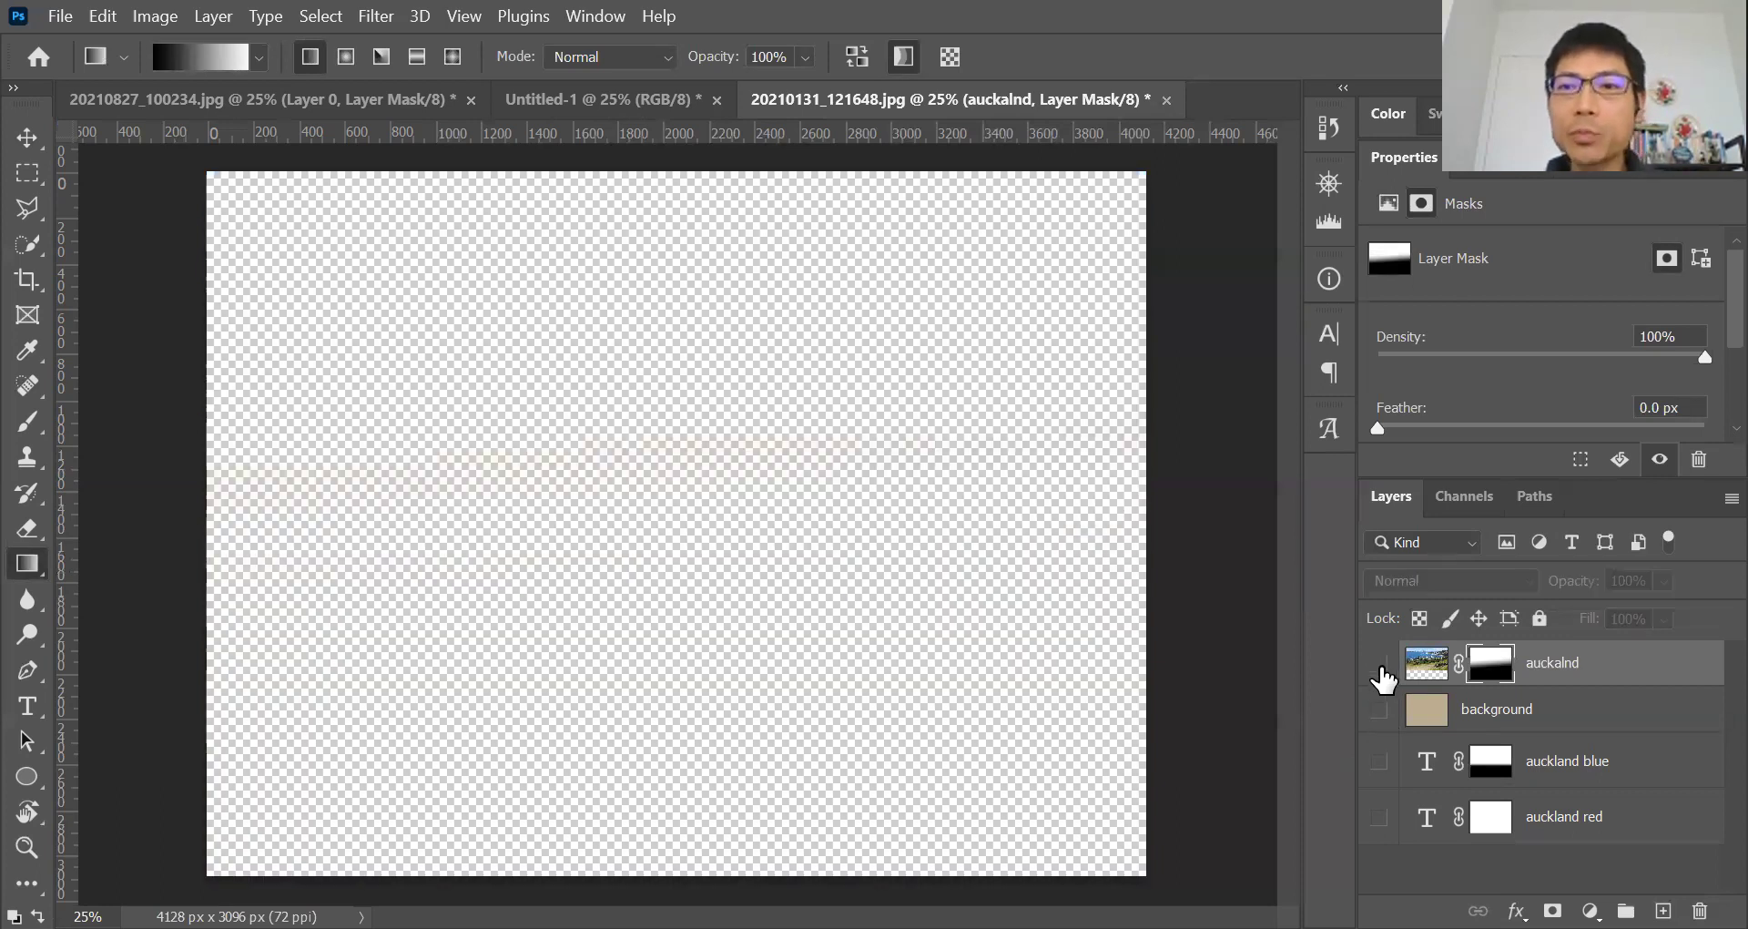
pyautogui.click(1381, 761)
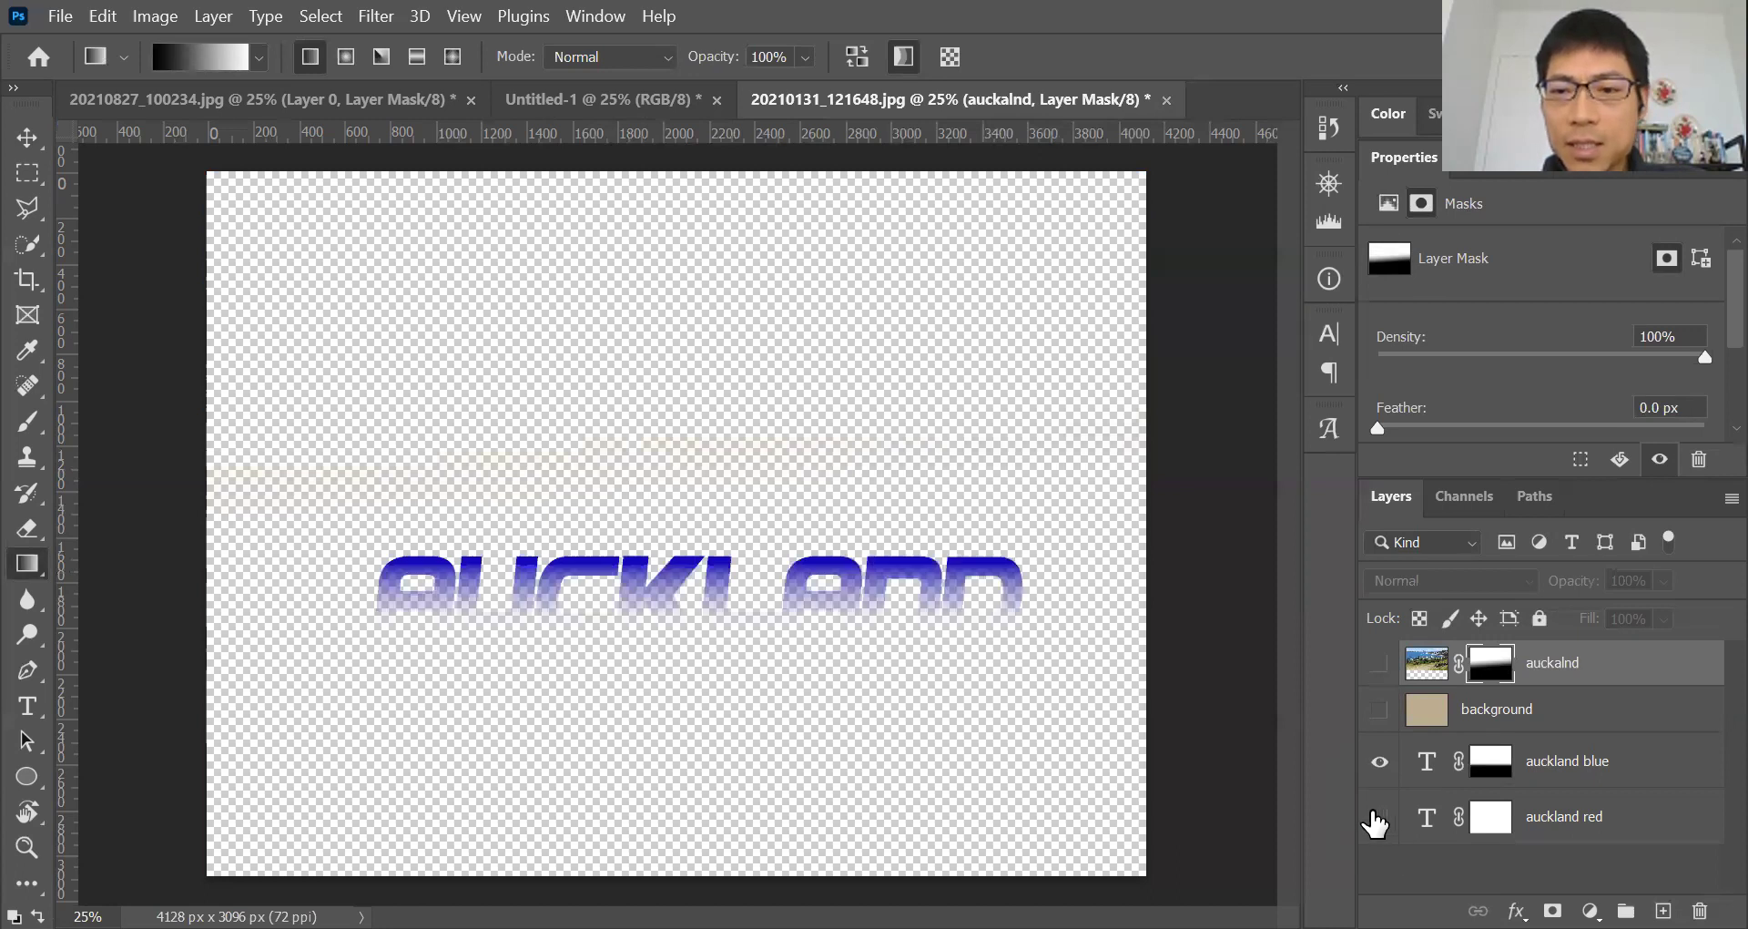
pyautogui.click(1375, 817)
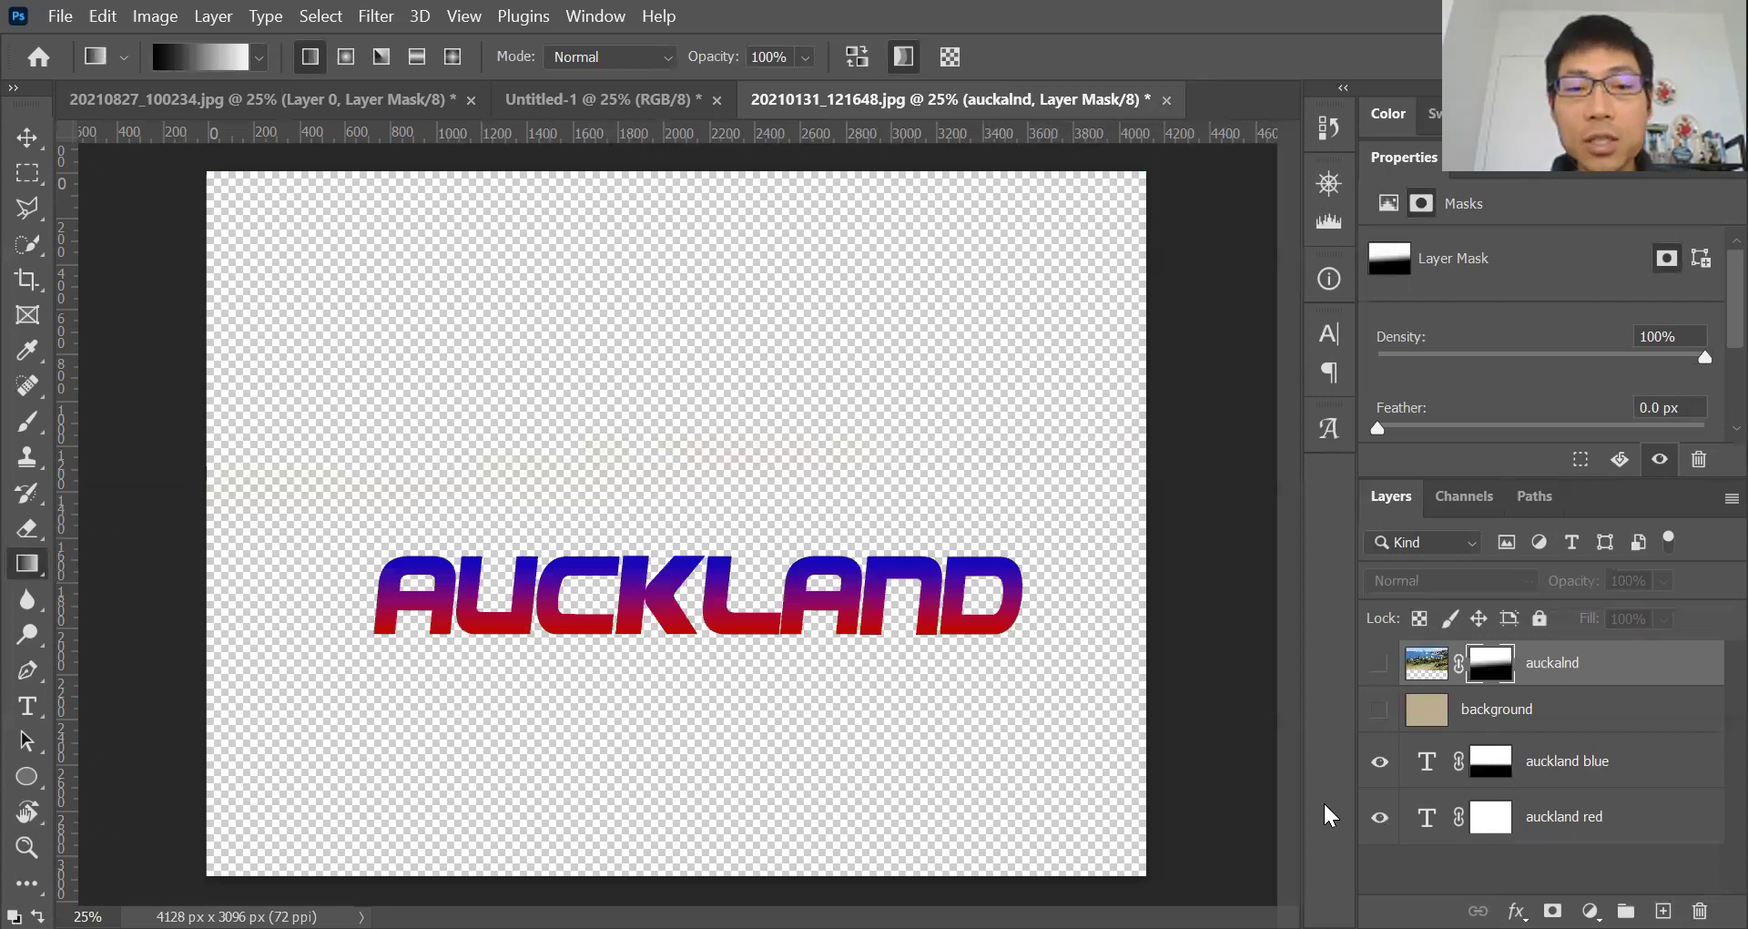
pyautogui.click(30, 142)
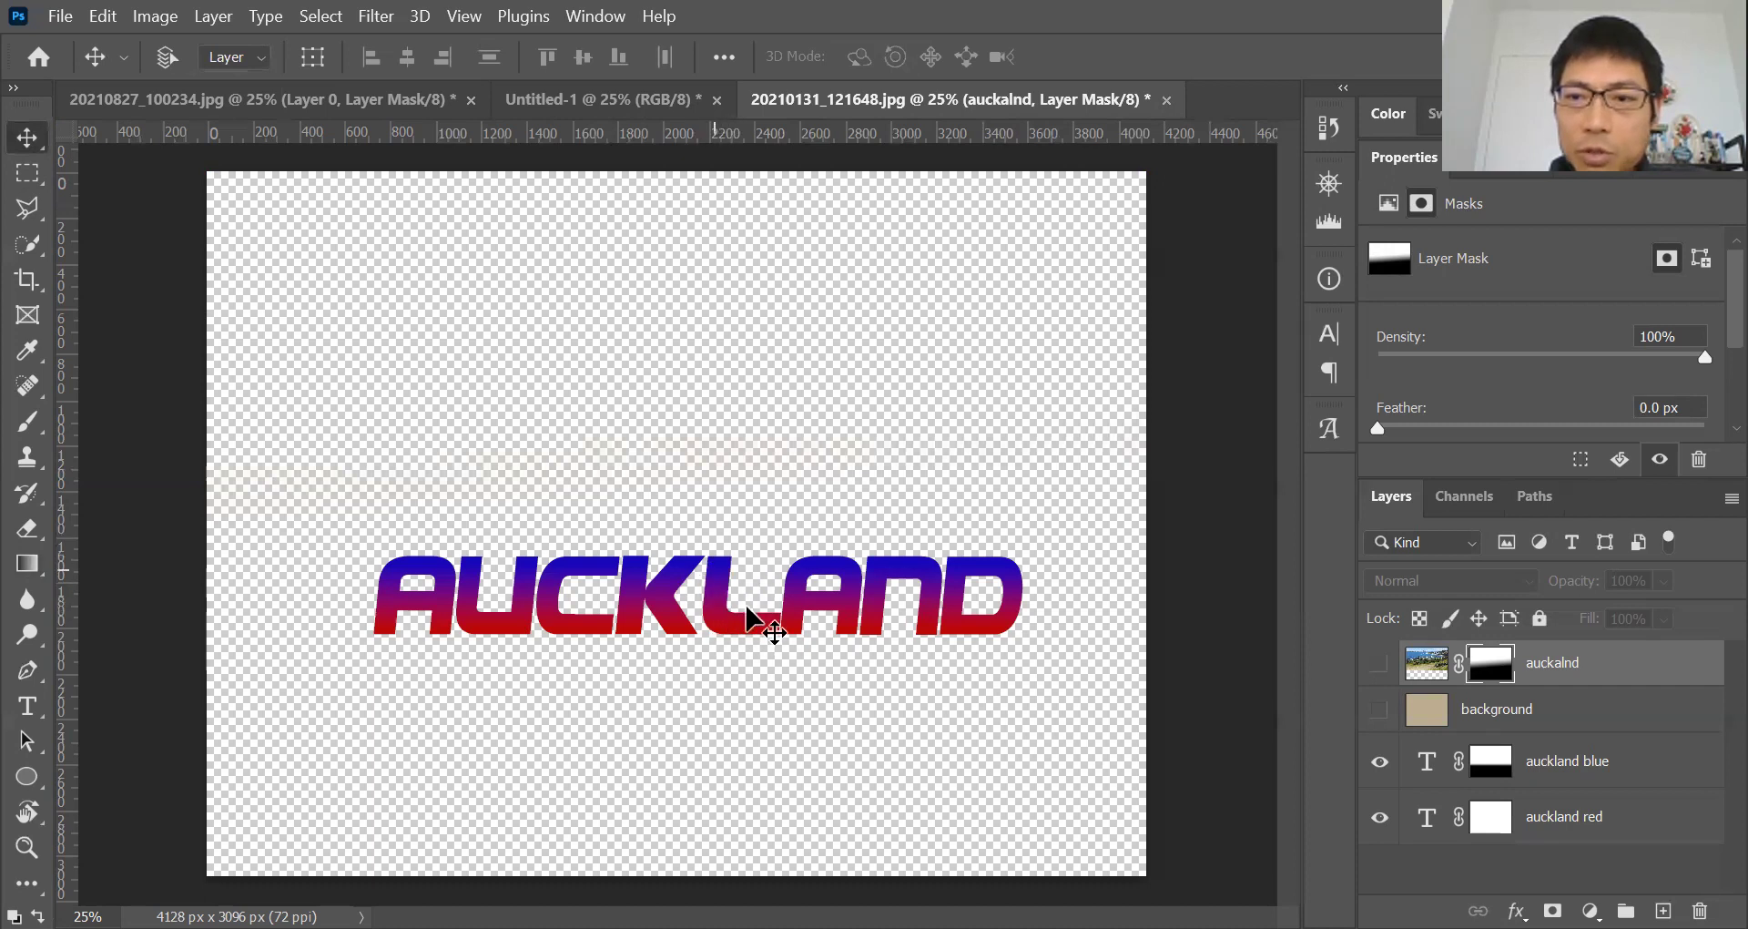
# Step: Hide the auckland red layer, and disable and delete the layer mask on auckland blue
pyautogui.click(1381, 817)
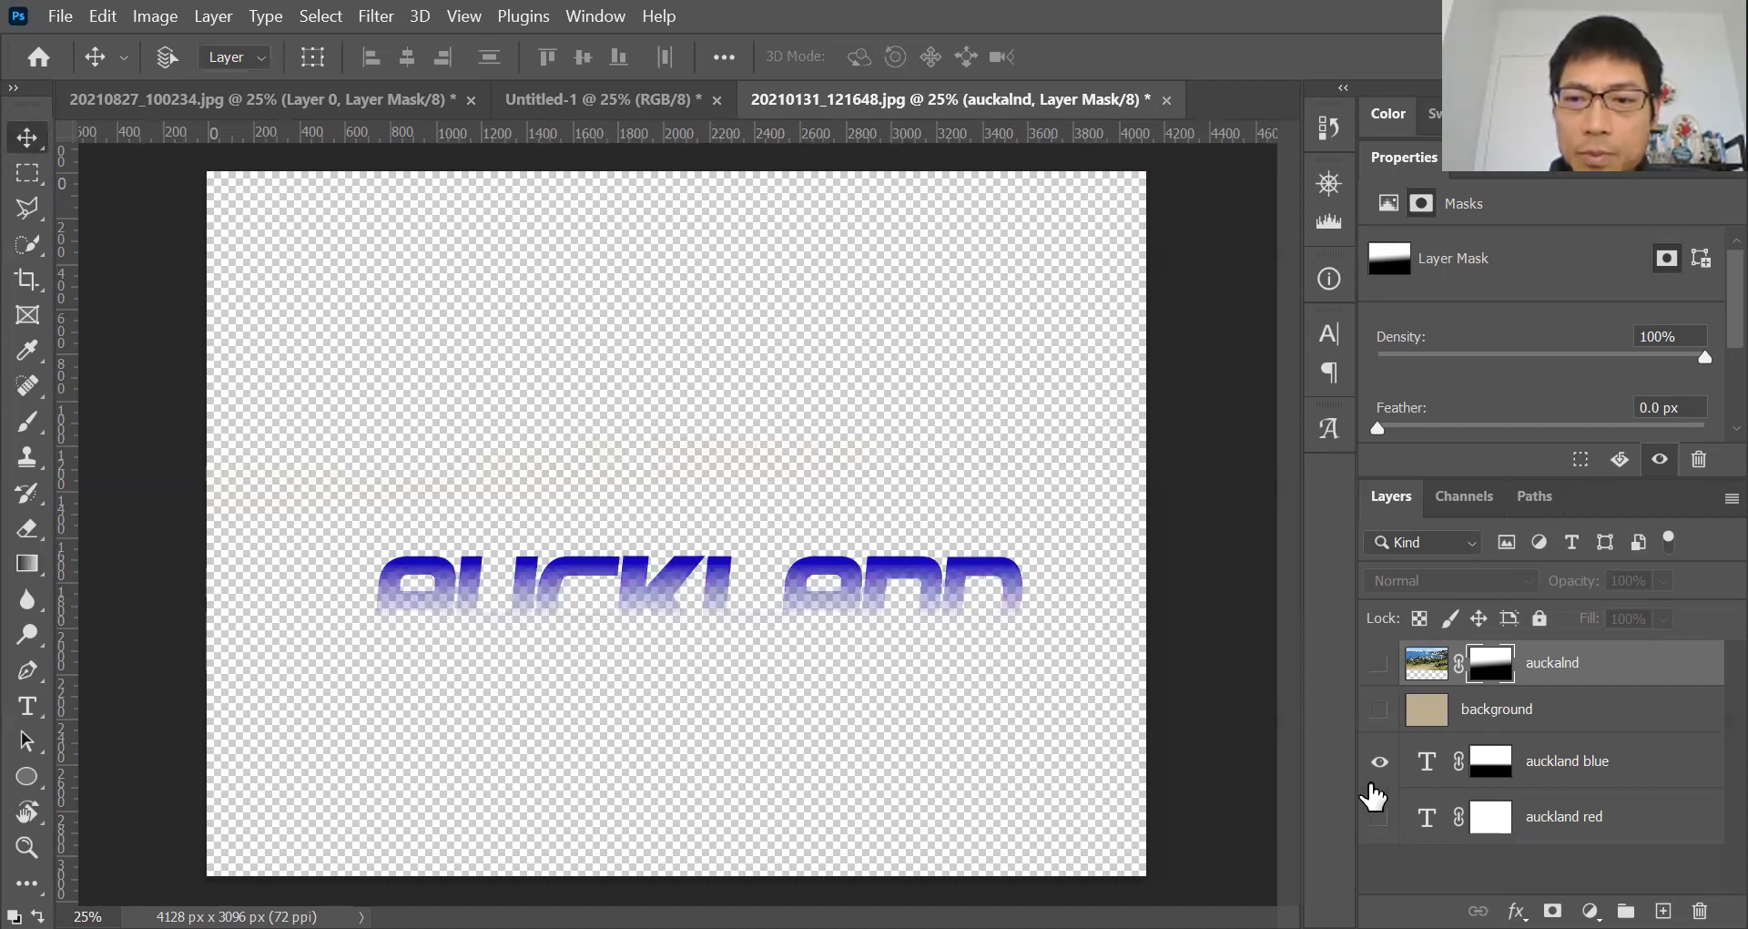
pyautogui.rightClick(1490, 767)
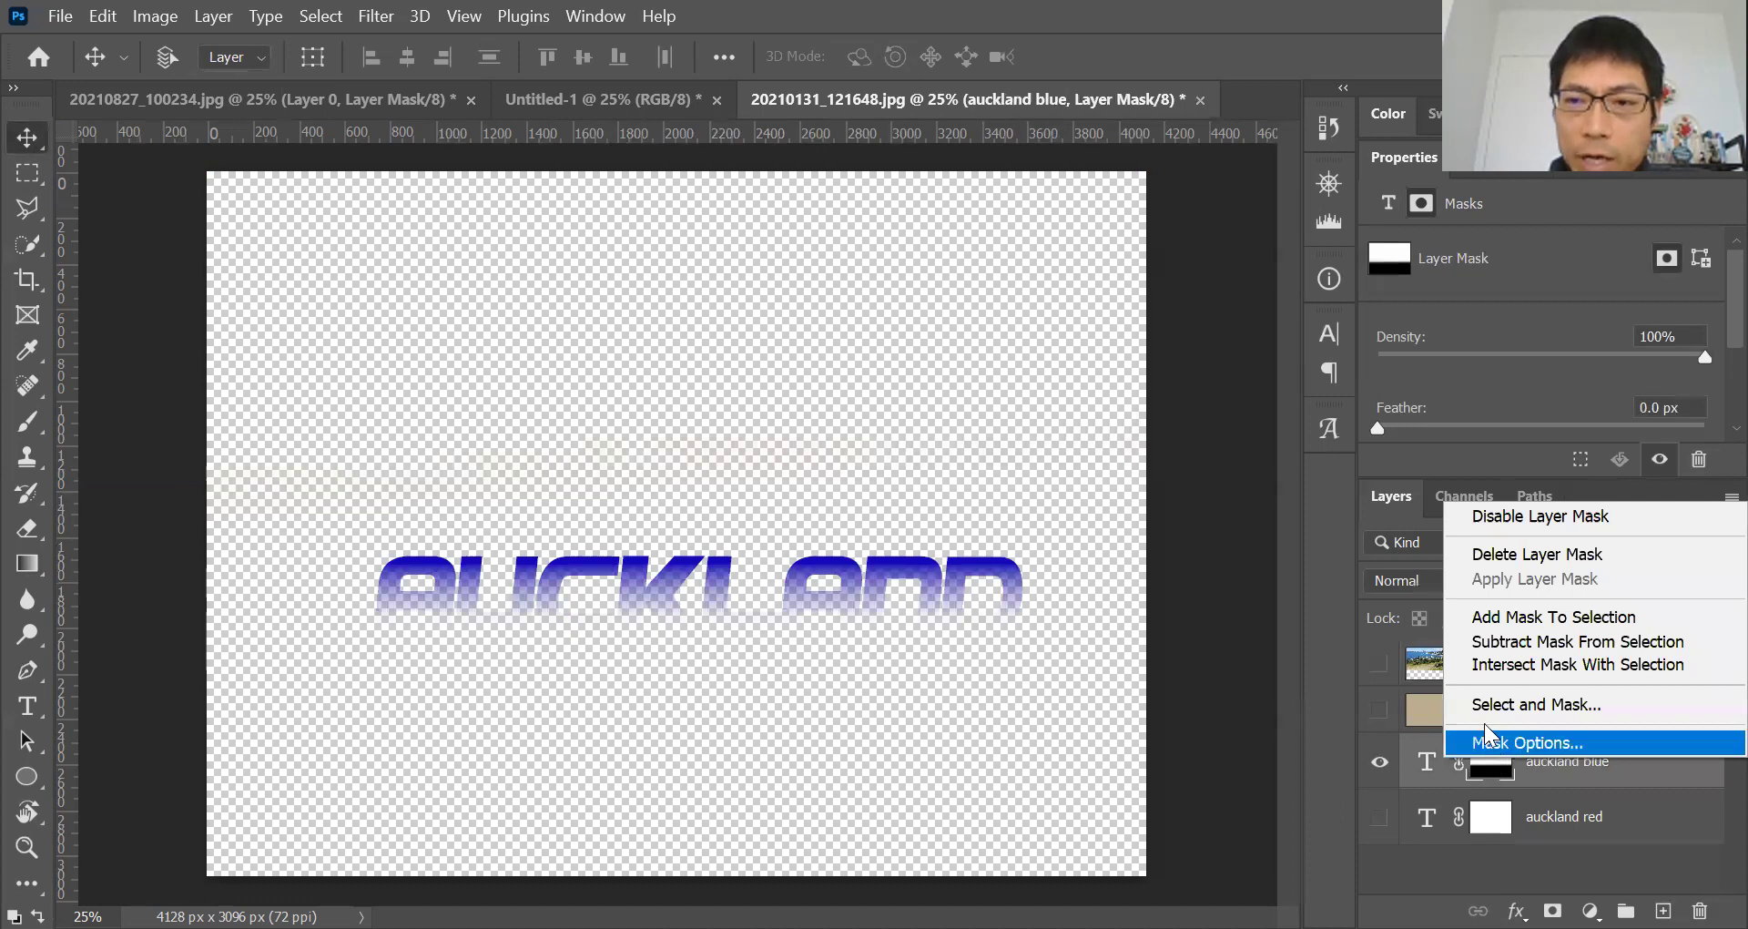
pyautogui.click(1510, 524)
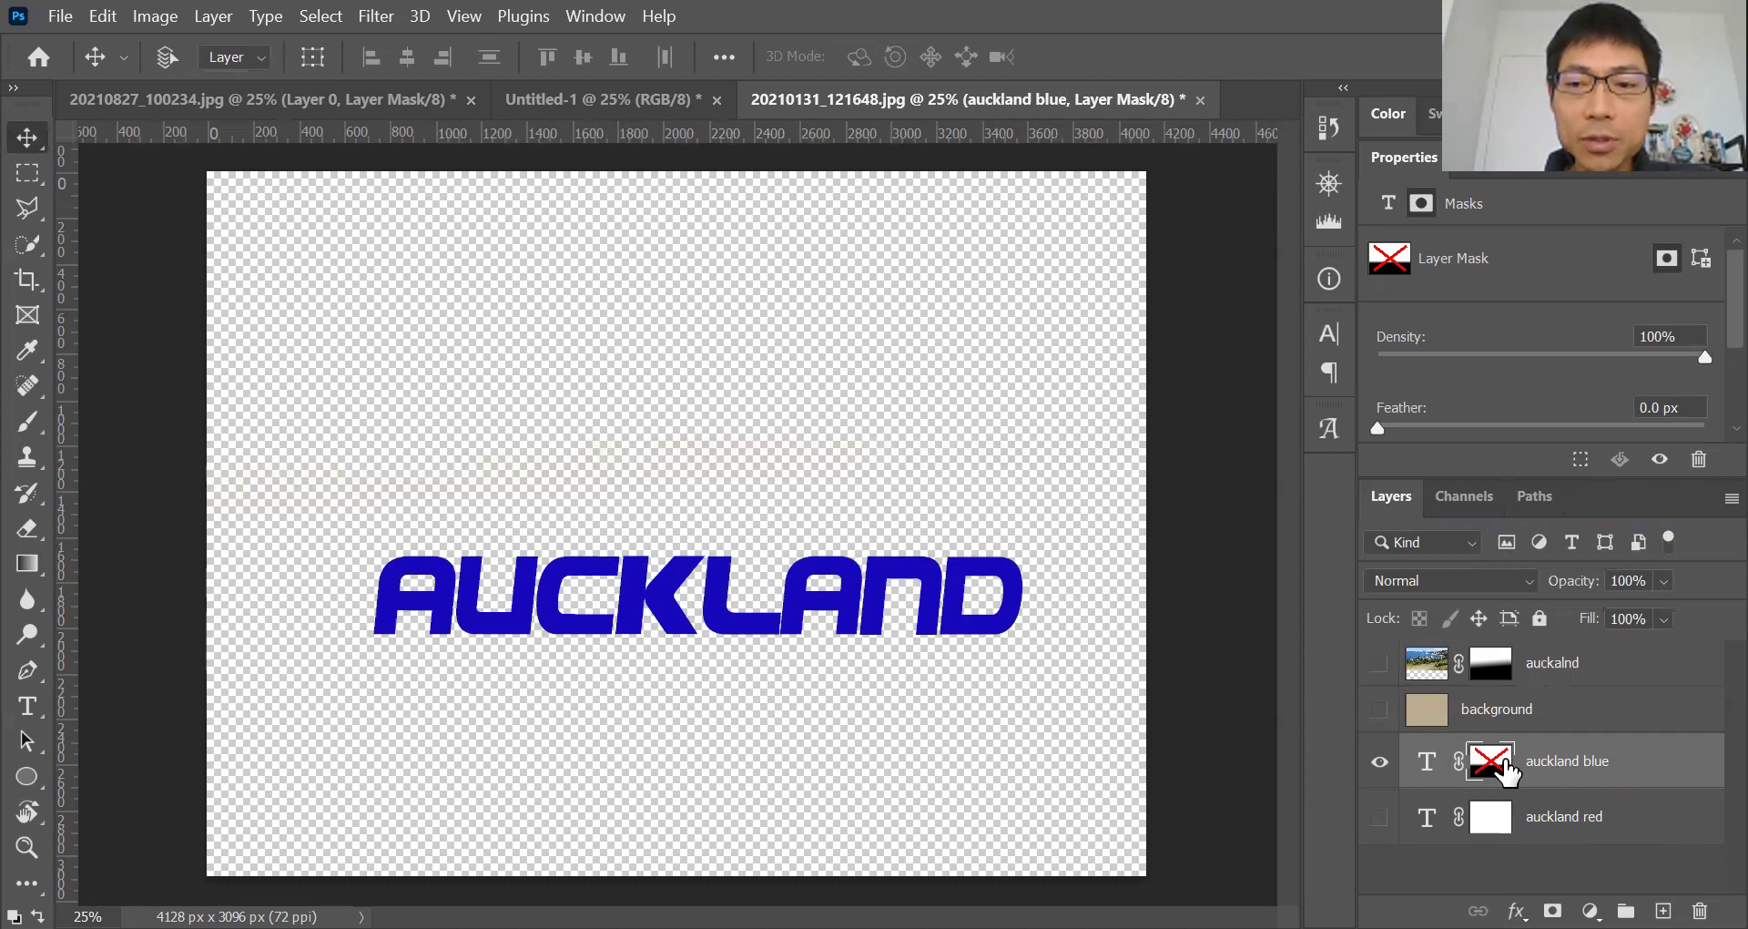
pyautogui.rightClick(1490, 769)
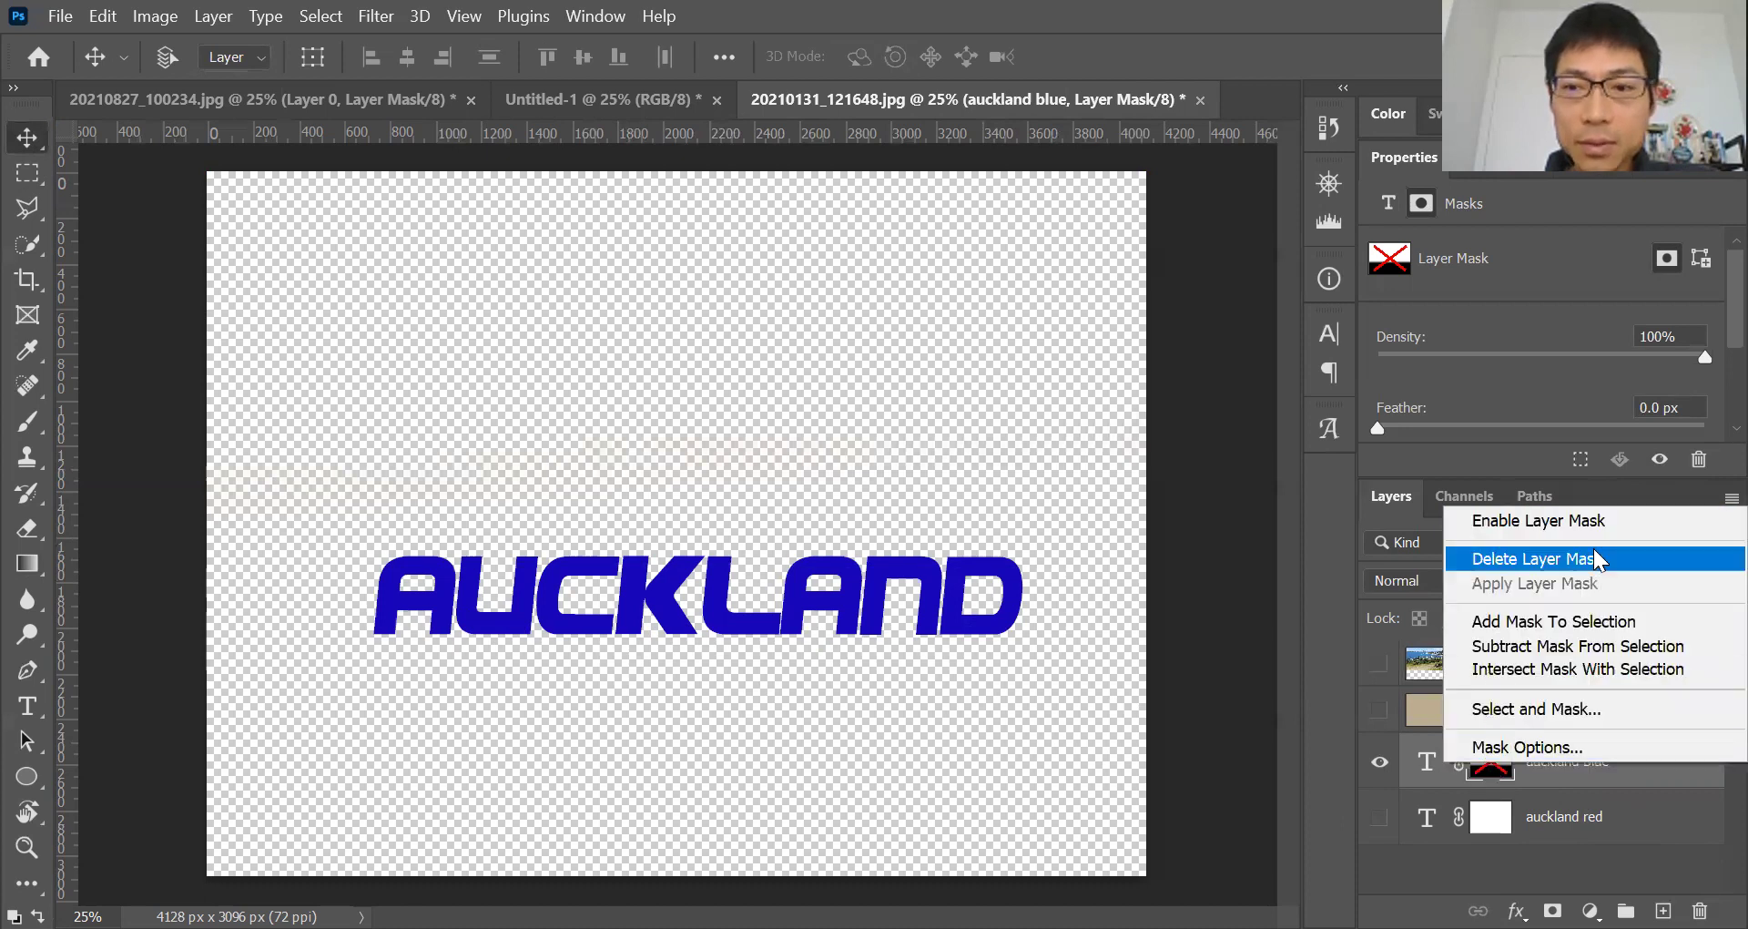
pyautogui.click(1590, 561)
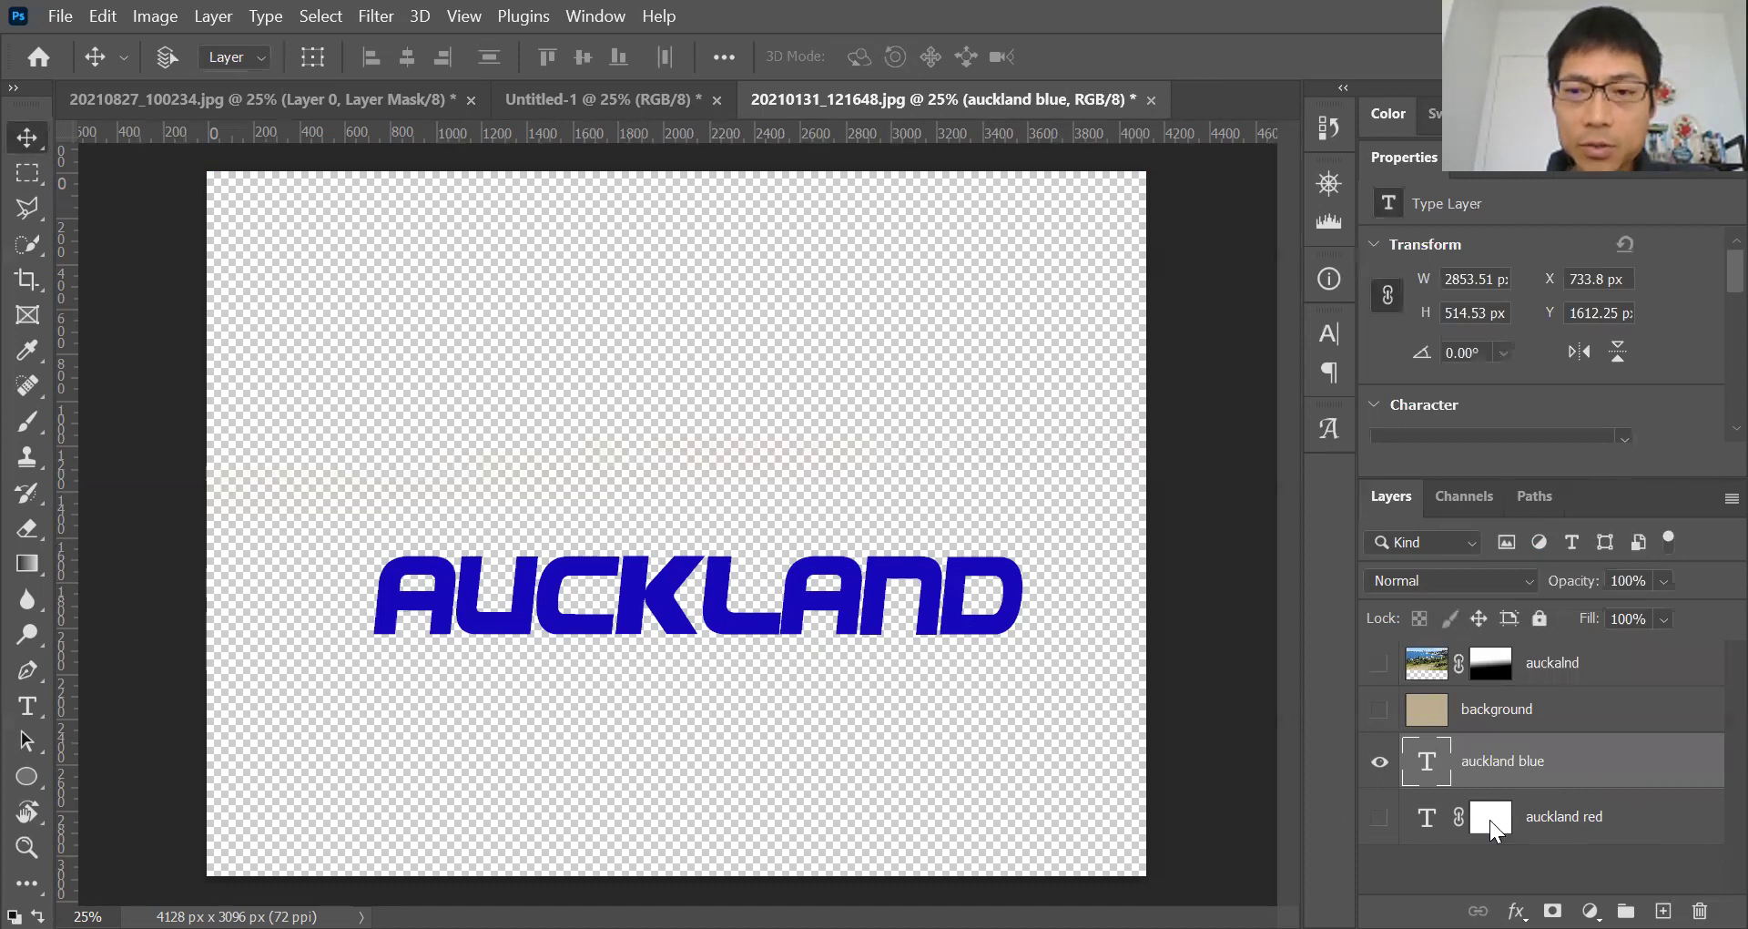
# Step: Delete the layer mask from the auckland red layer and show that layer
pyautogui.rightClick(1491, 822)
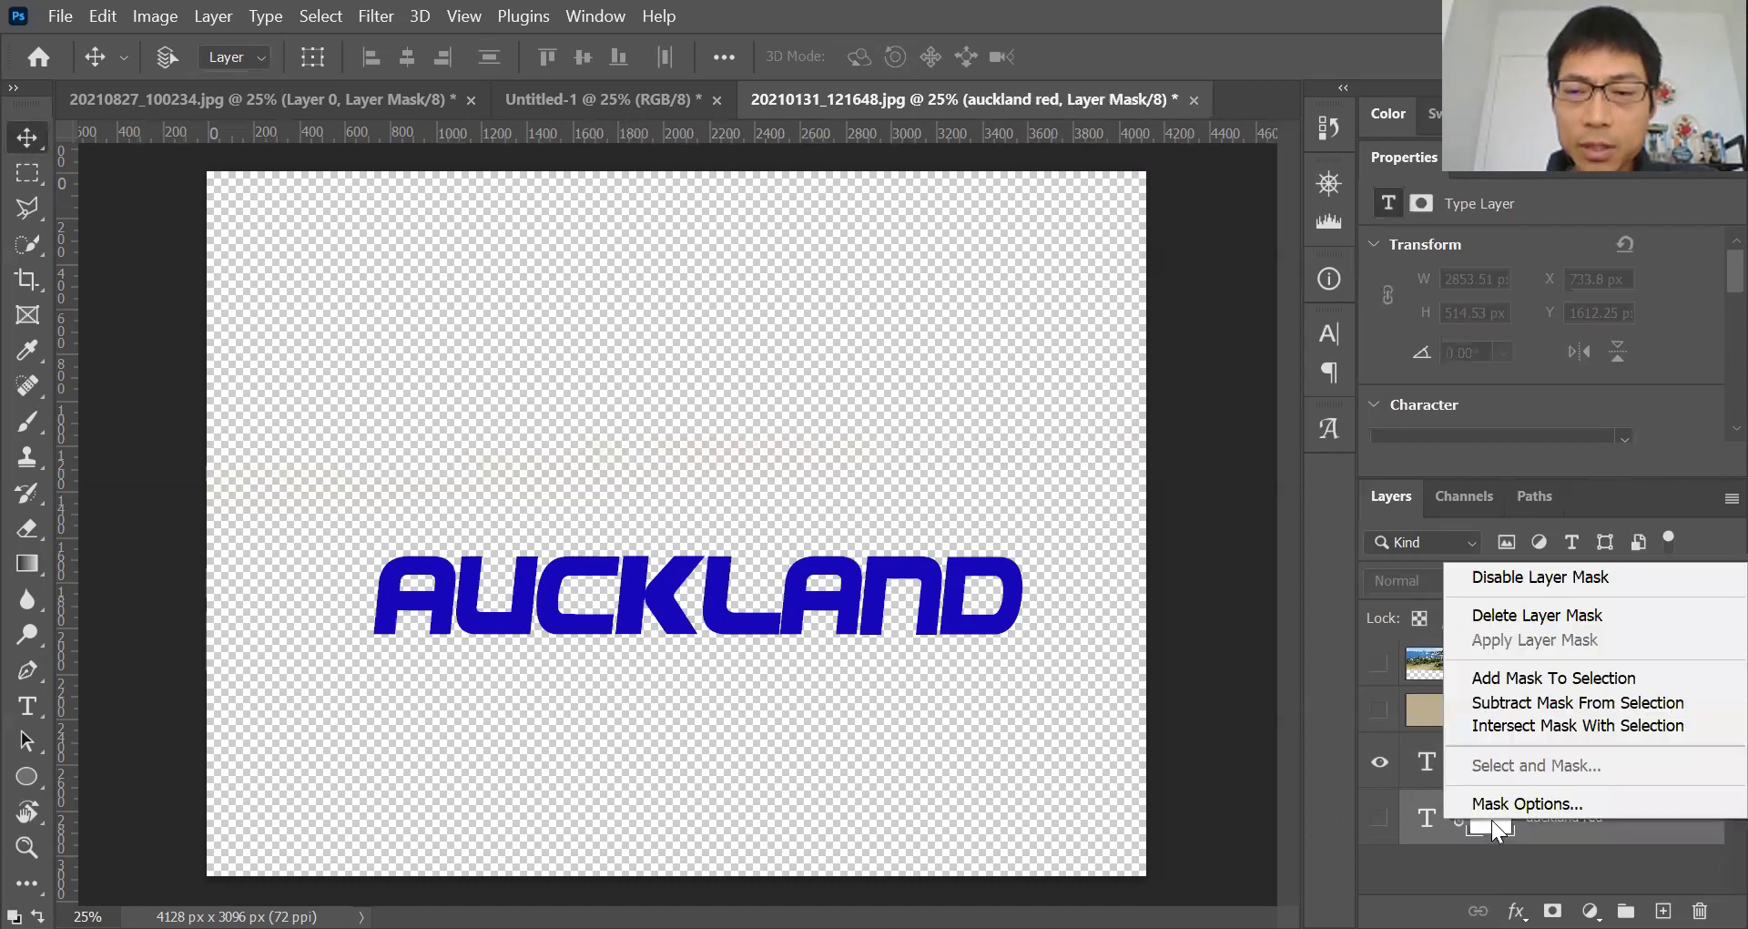
pyautogui.click(1570, 611)
pyautogui.click(1379, 817)
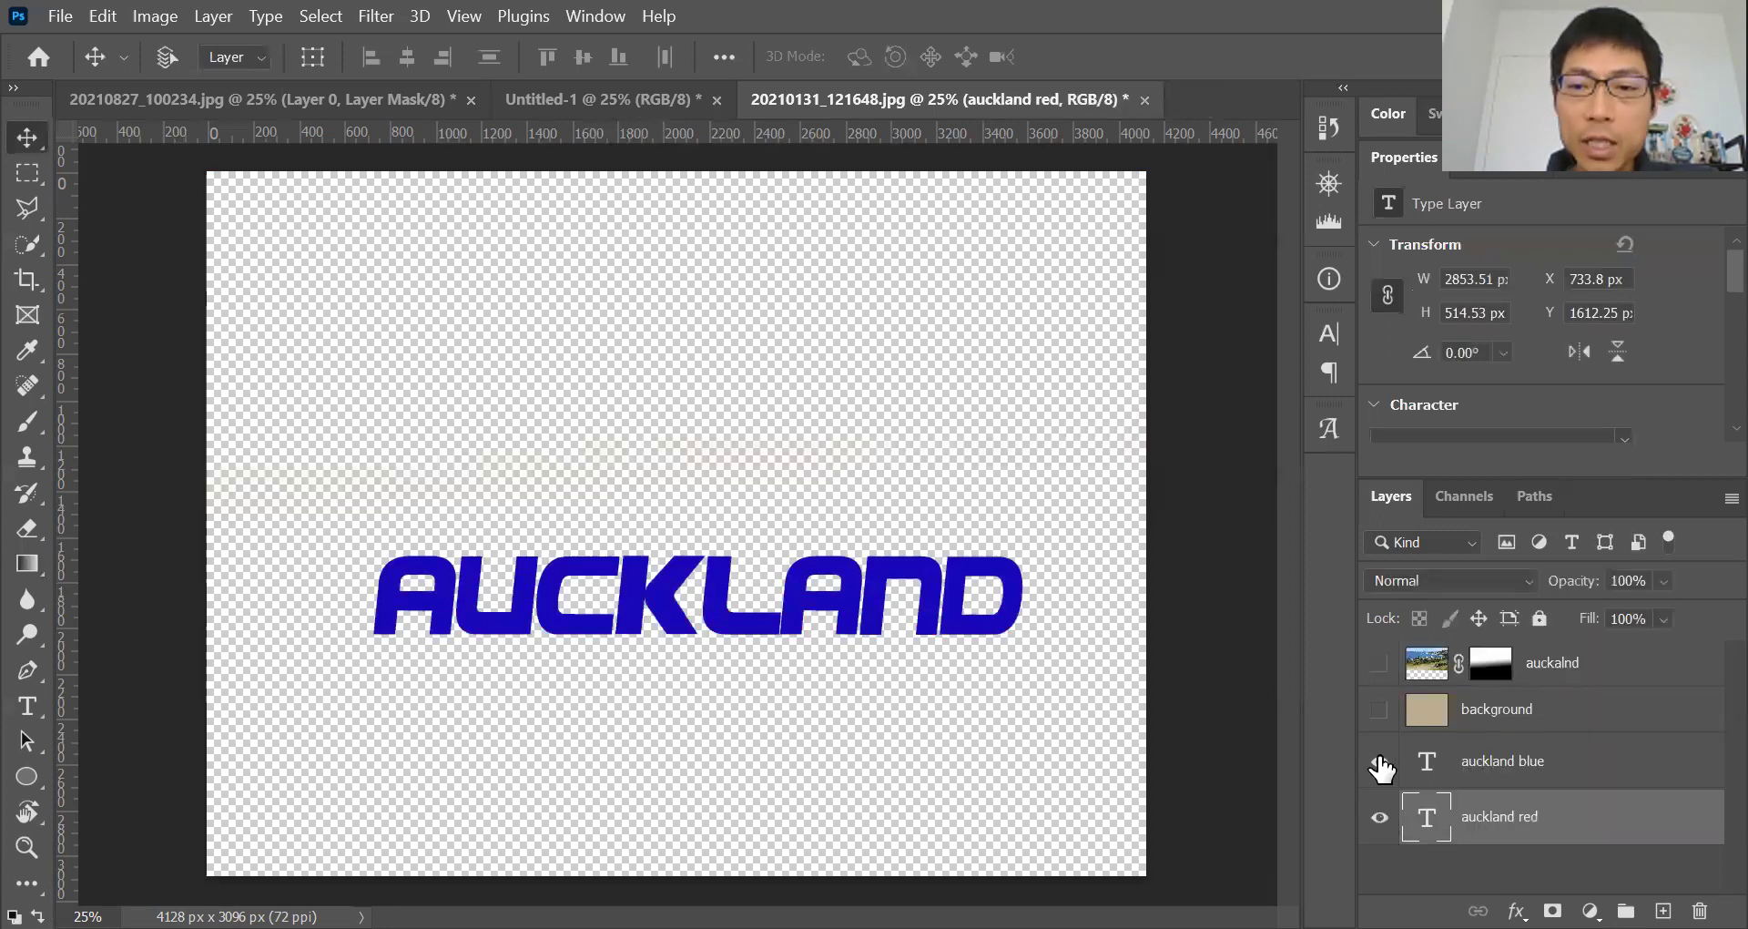
# Step: Alternate the visibility of the auckland blue and auckland red layers to compare the two text colours
pyautogui.click(1378, 764)
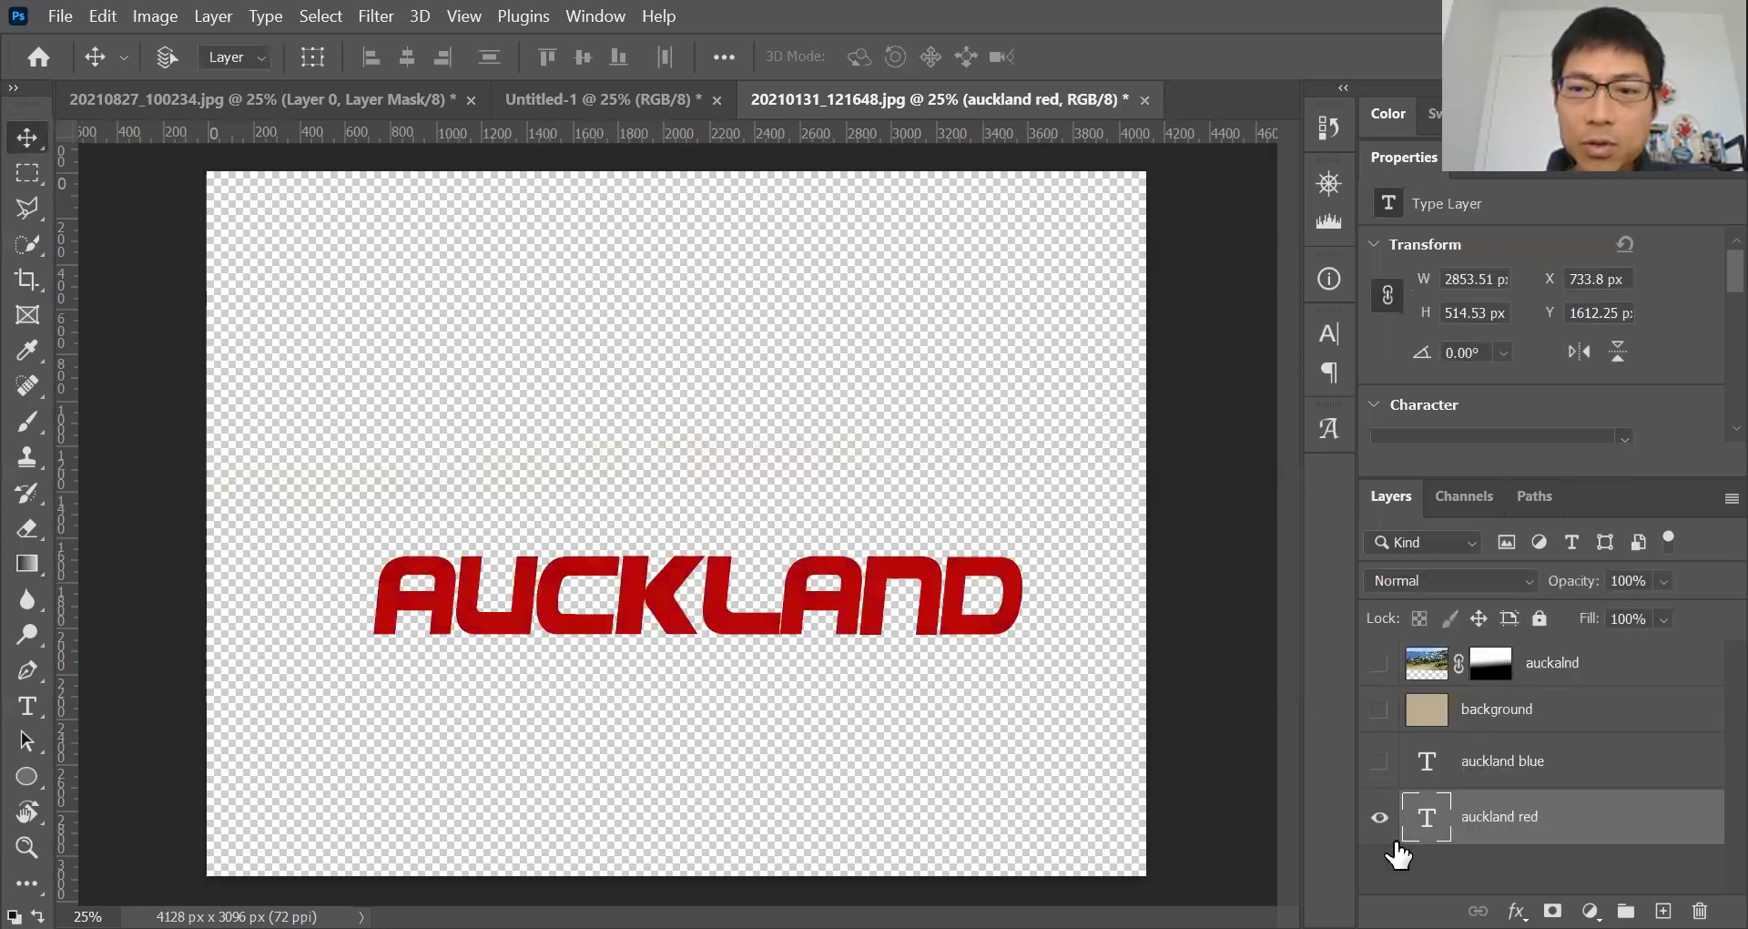
pyautogui.click(1380, 816)
pyautogui.click(1378, 761)
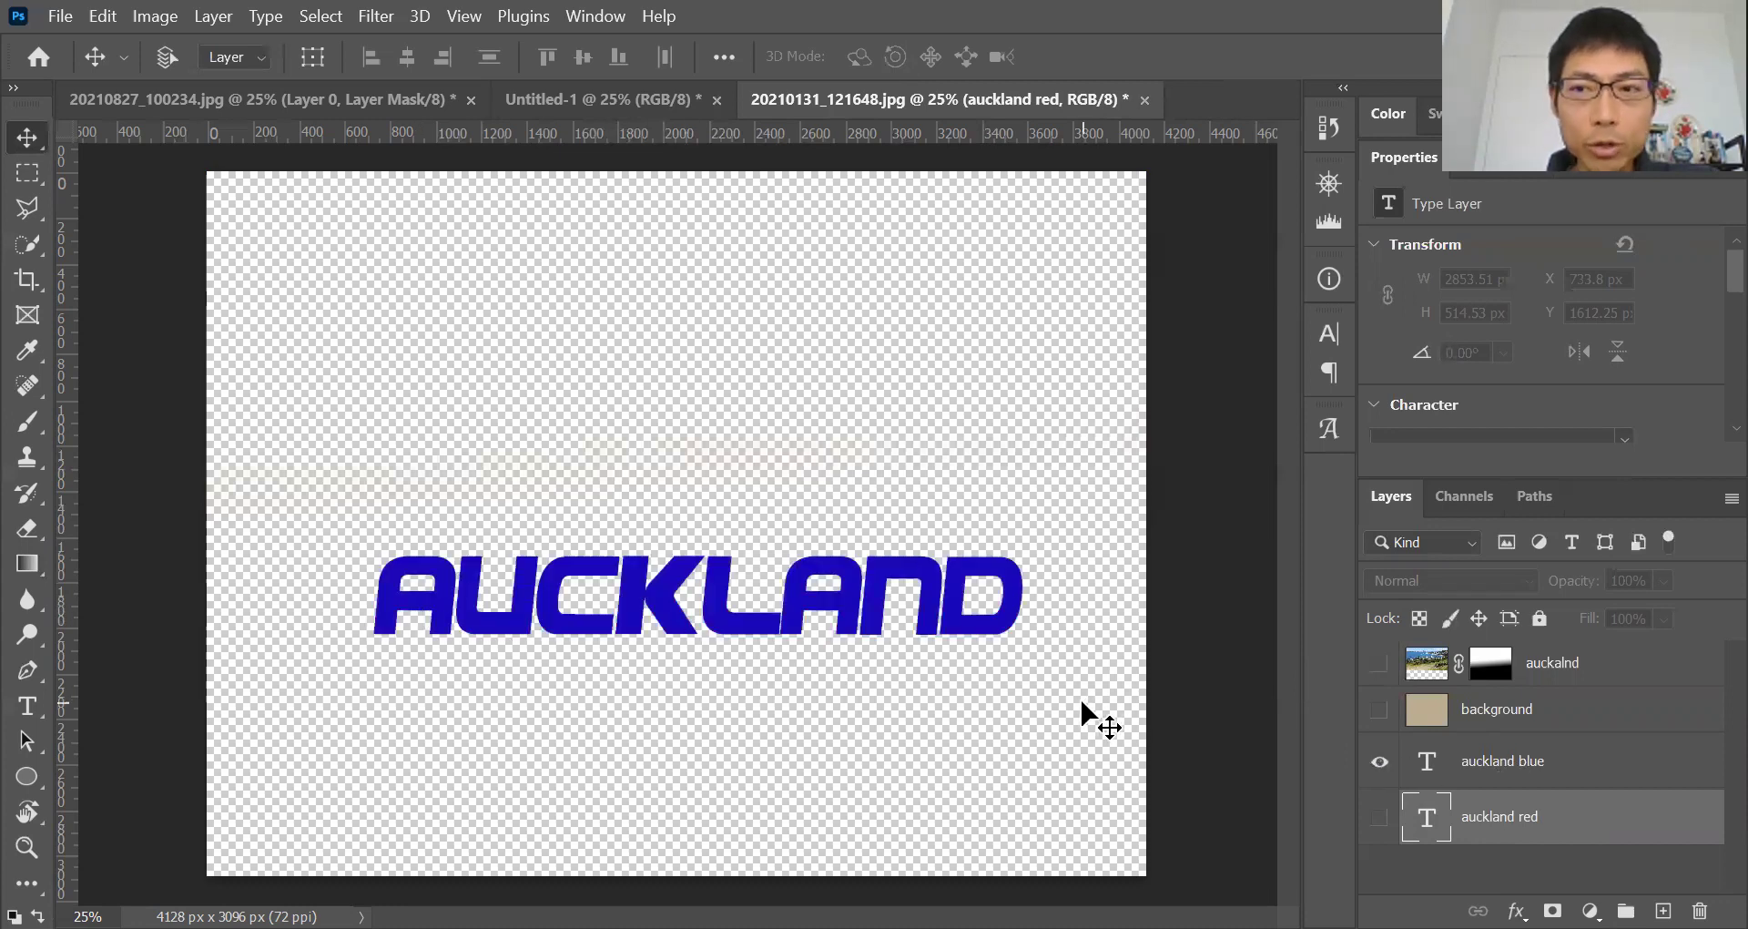
pyautogui.click(1378, 762)
pyautogui.click(1379, 816)
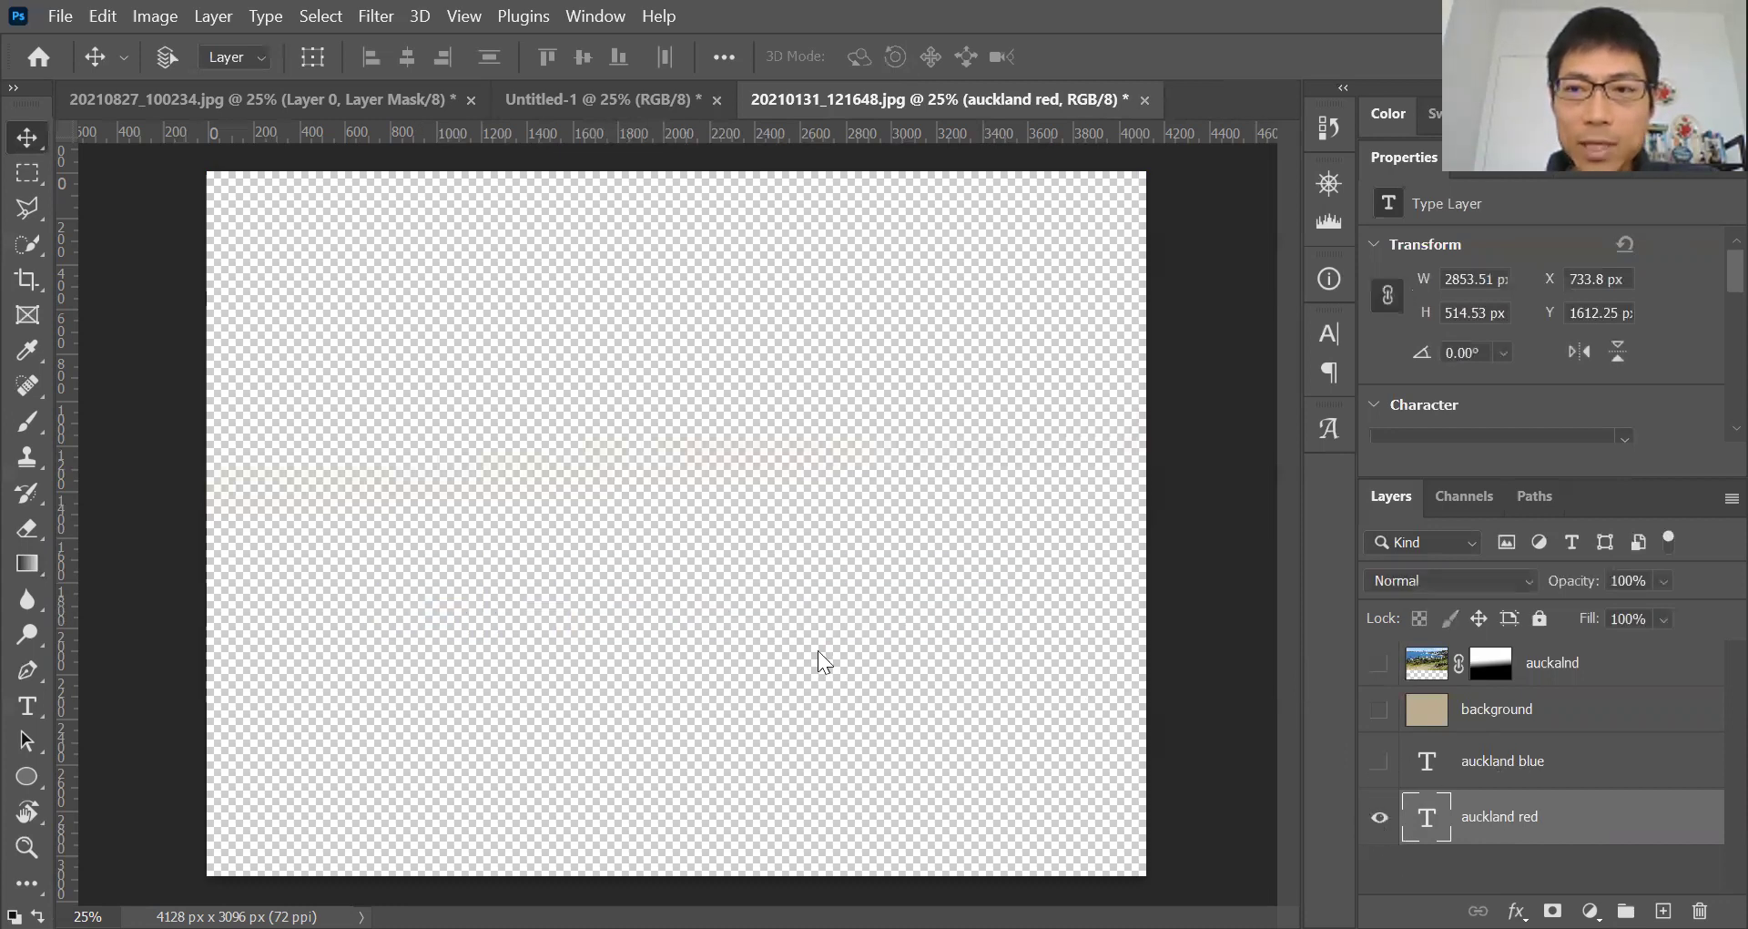
pyautogui.click(1379, 816)
pyautogui.click(1380, 761)
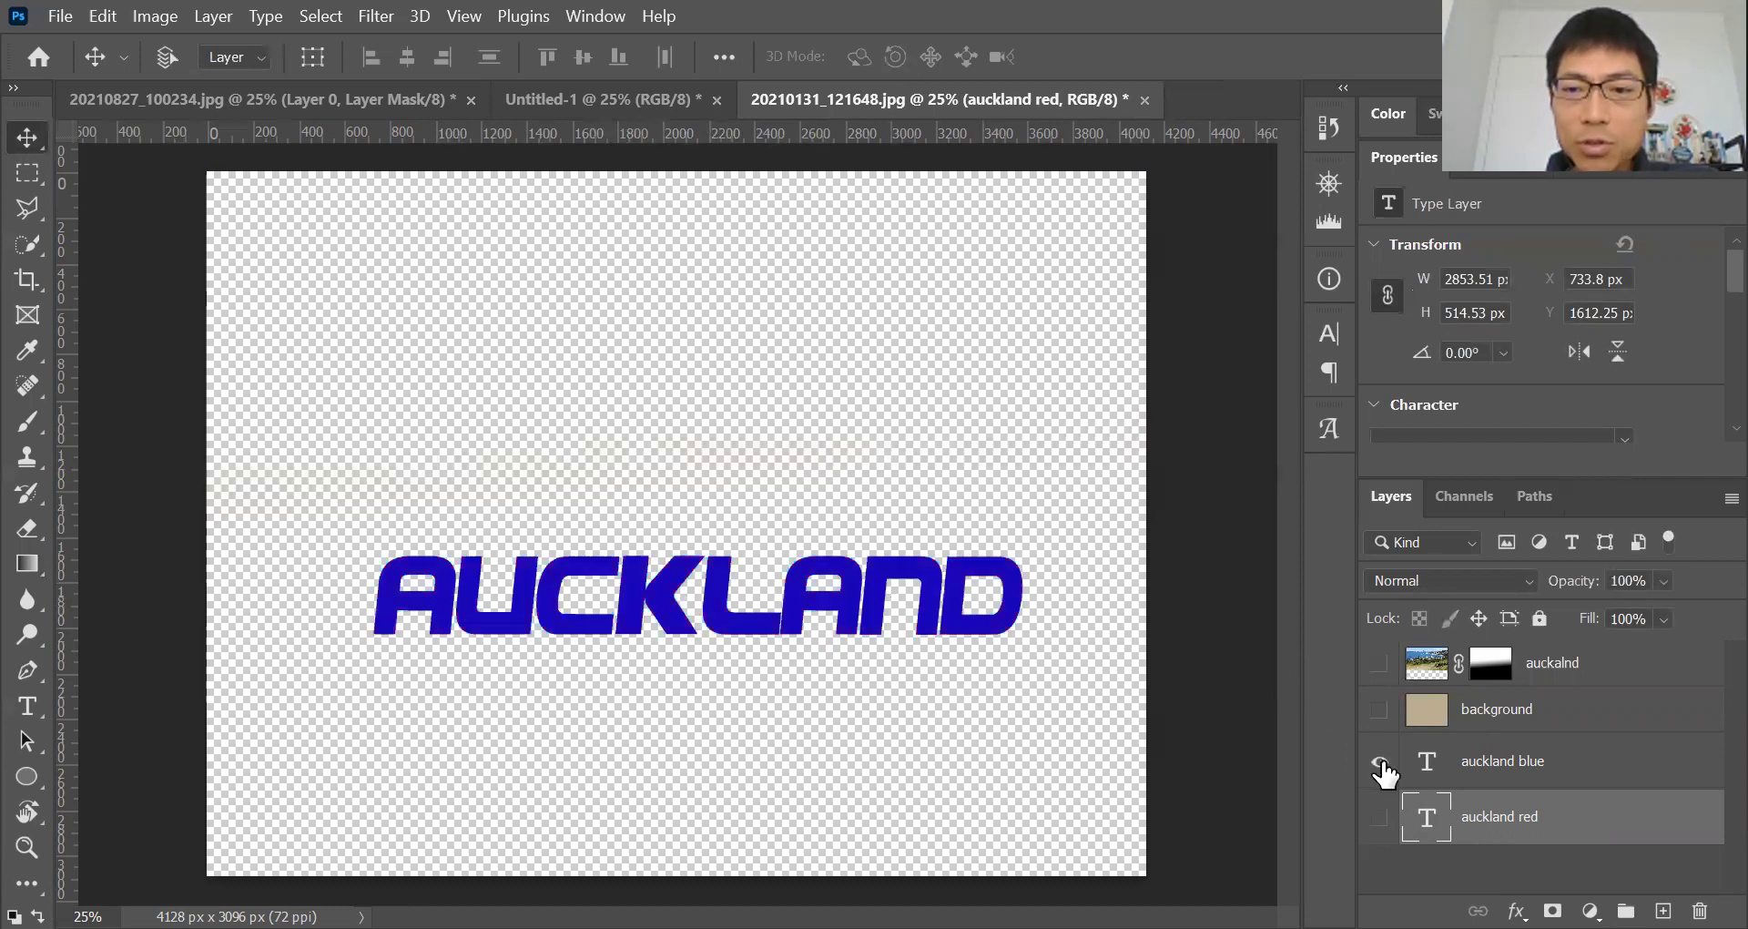
pyautogui.click(1380, 761)
pyautogui.click(1379, 816)
pyautogui.click(1379, 761)
pyautogui.click(1380, 762)
pyautogui.click(1379, 816)
pyautogui.click(1379, 761)
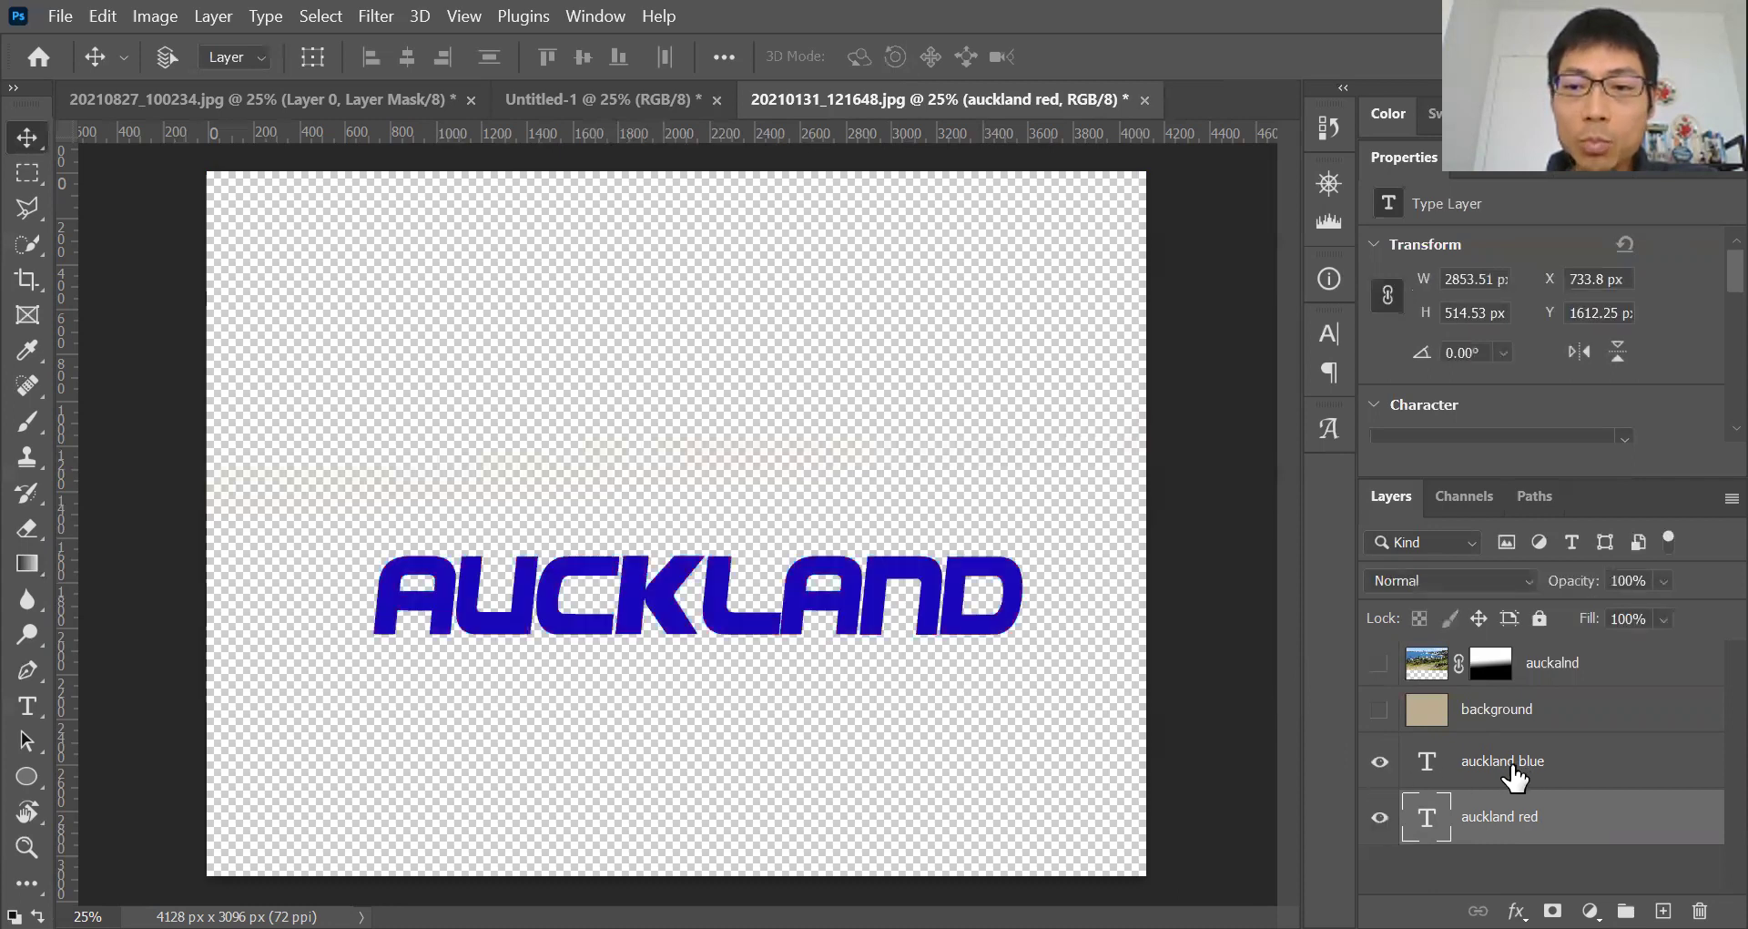
# Step: Add a white layer mask to the auckland blue layer and activate the Gradient tool
pyautogui.click(1526, 772)
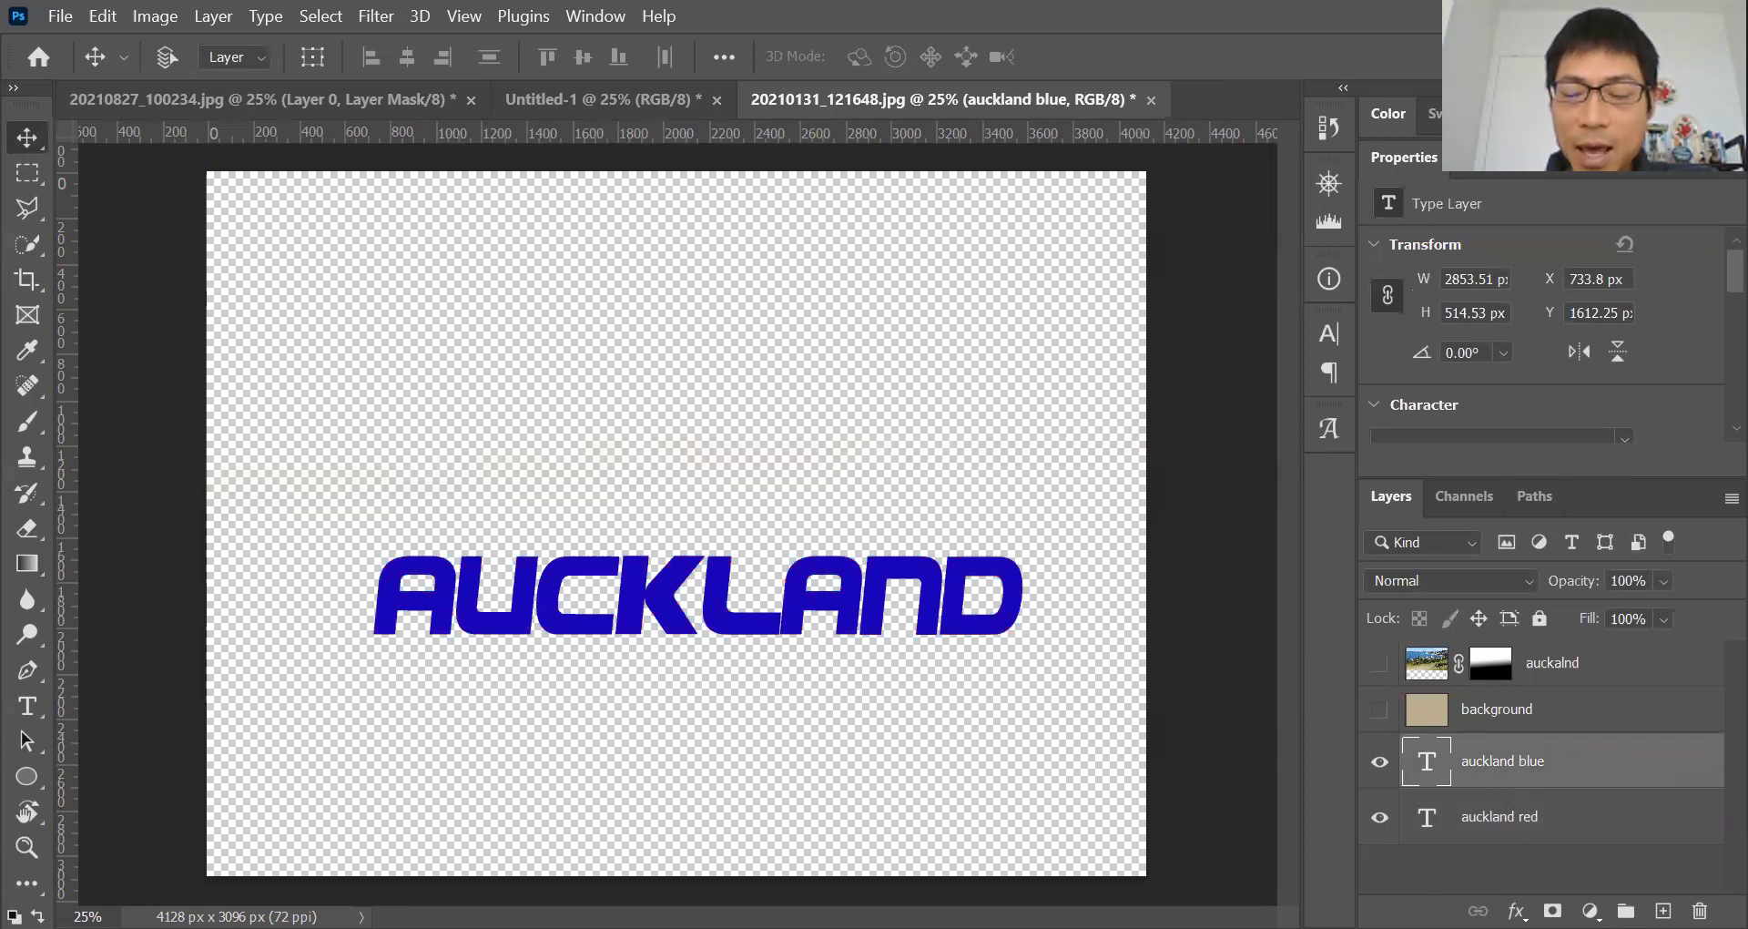
pyautogui.click(1553, 911)
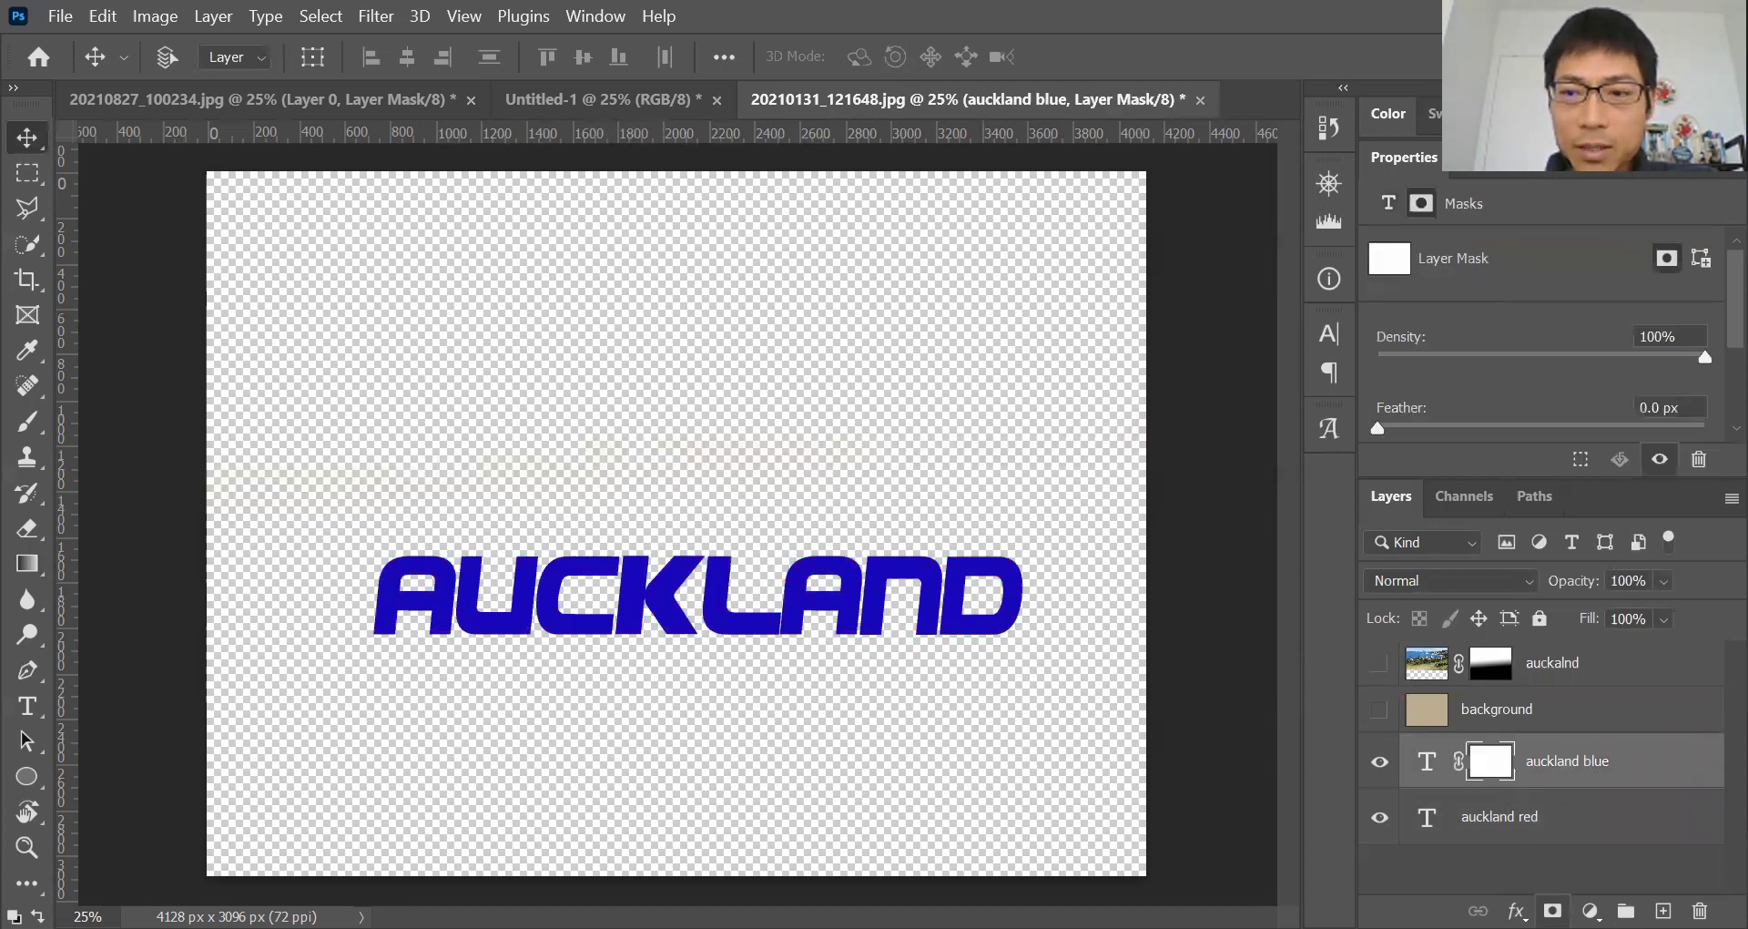
pyautogui.click(29, 571)
pyautogui.click(121, 570)
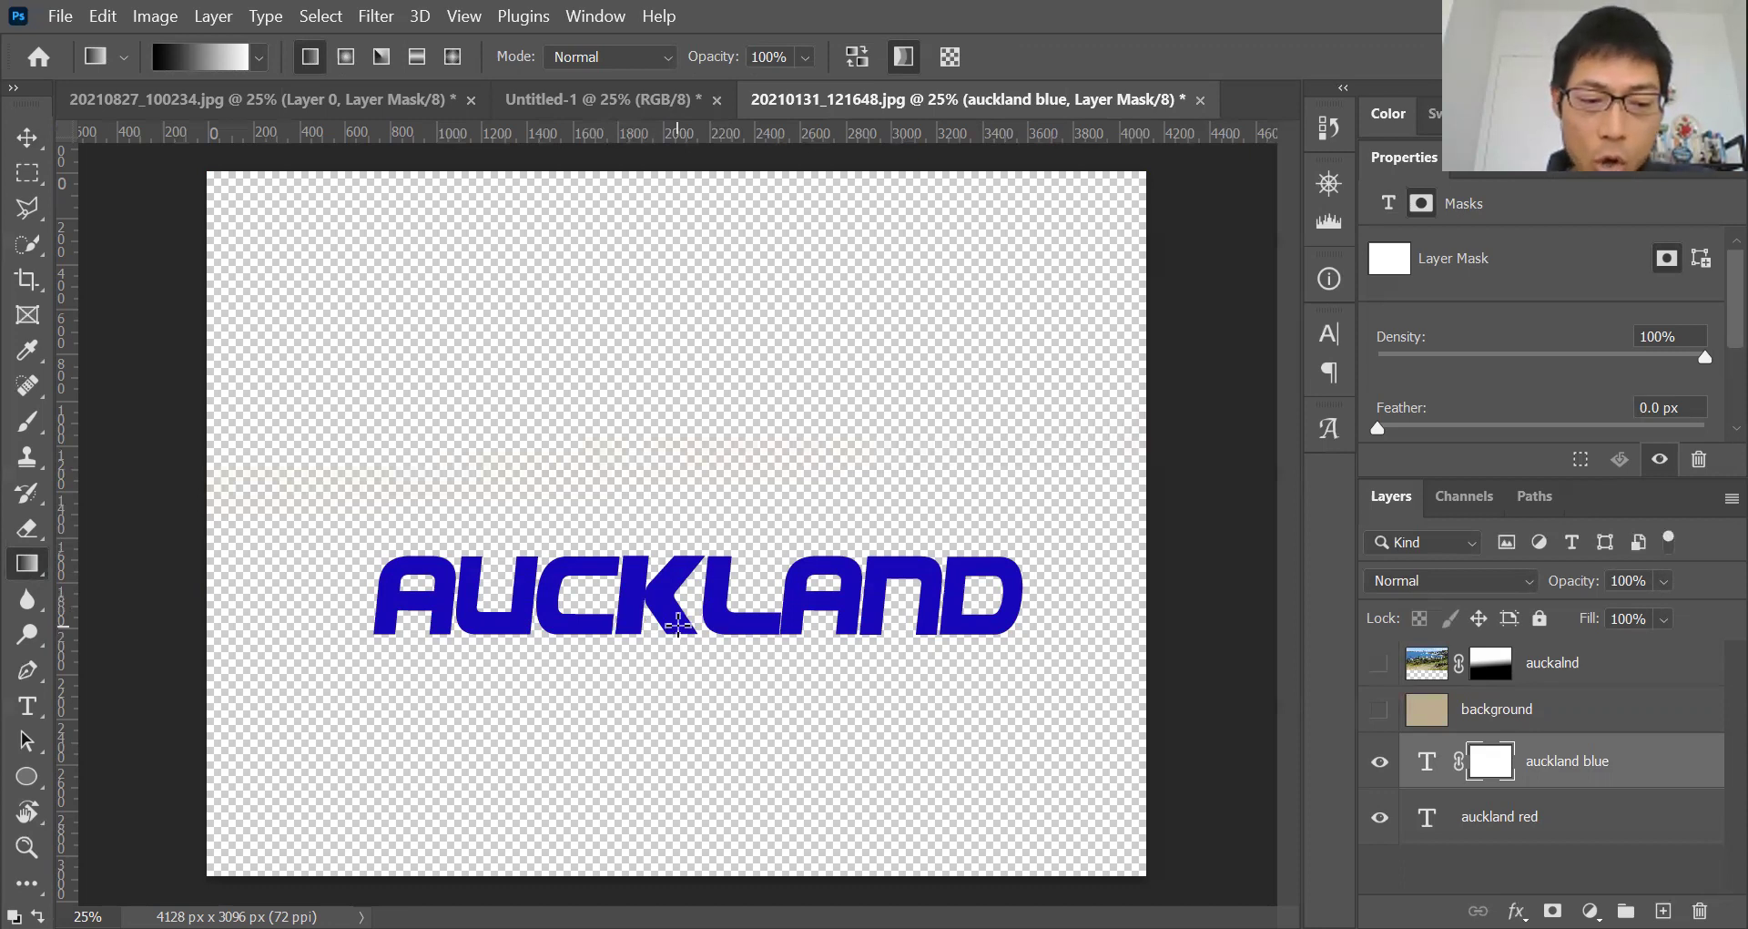
# Step: Draw an upward black-to-white gradient across the text height on the auckland blue mask, checking it with auckland red temporarily hidden
pyautogui.moveTo(677, 625); pyautogui.dragTo(677, 553)
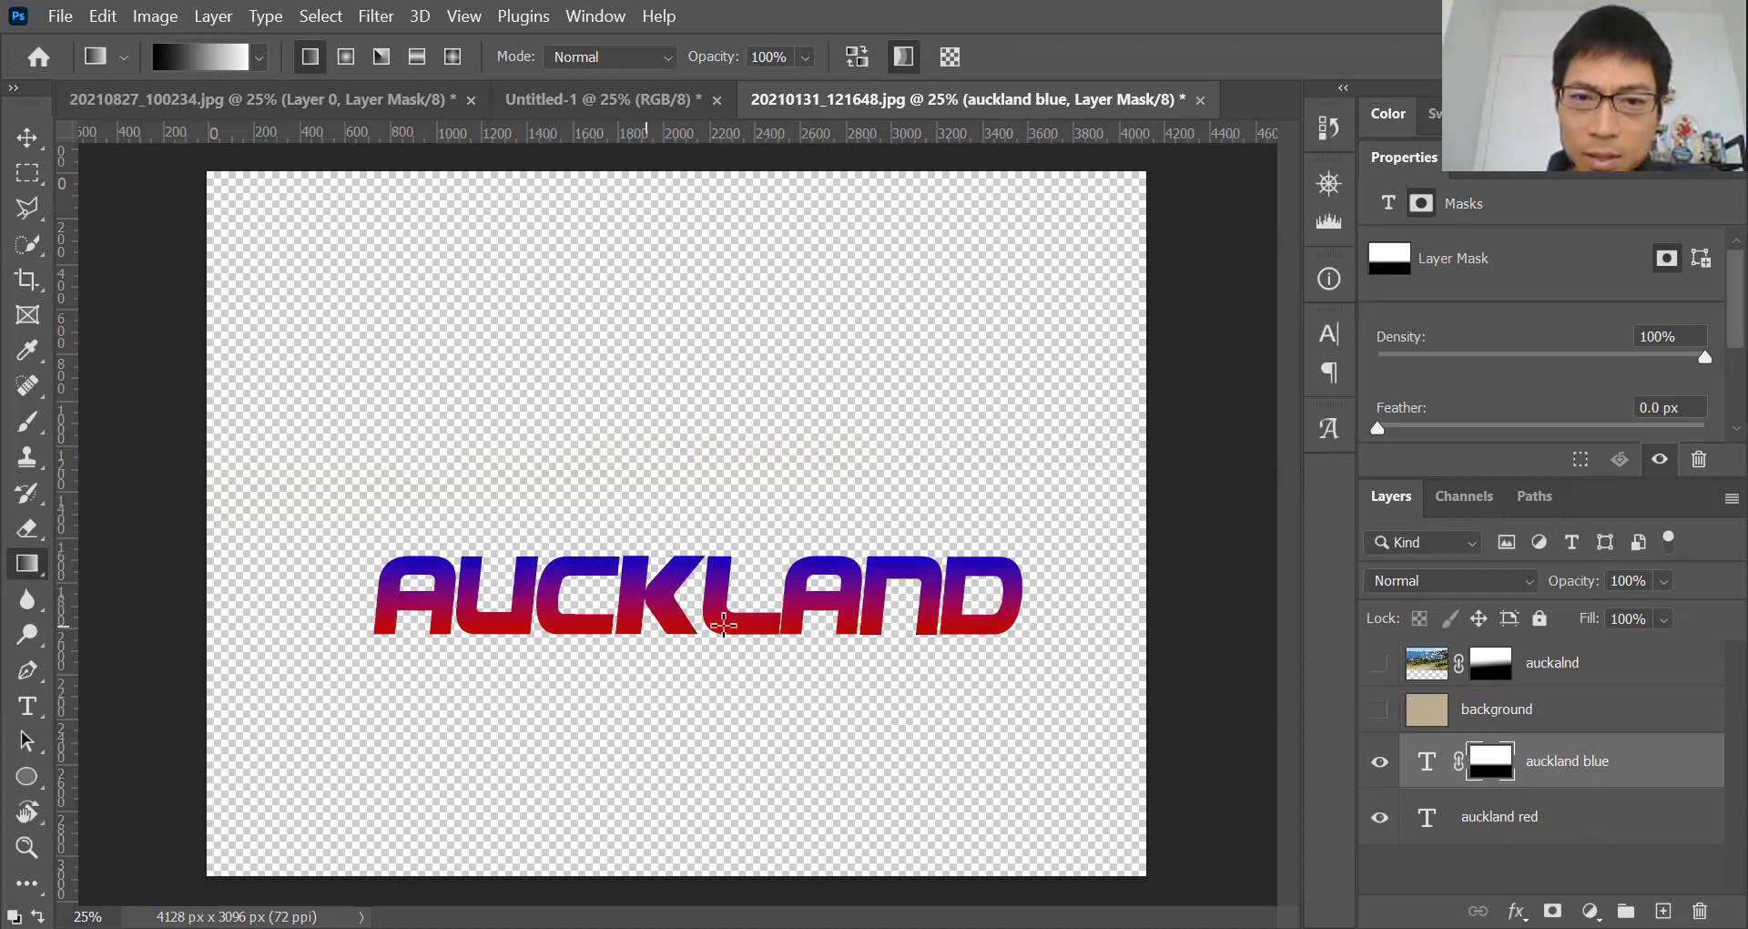
pyautogui.click(1380, 816)
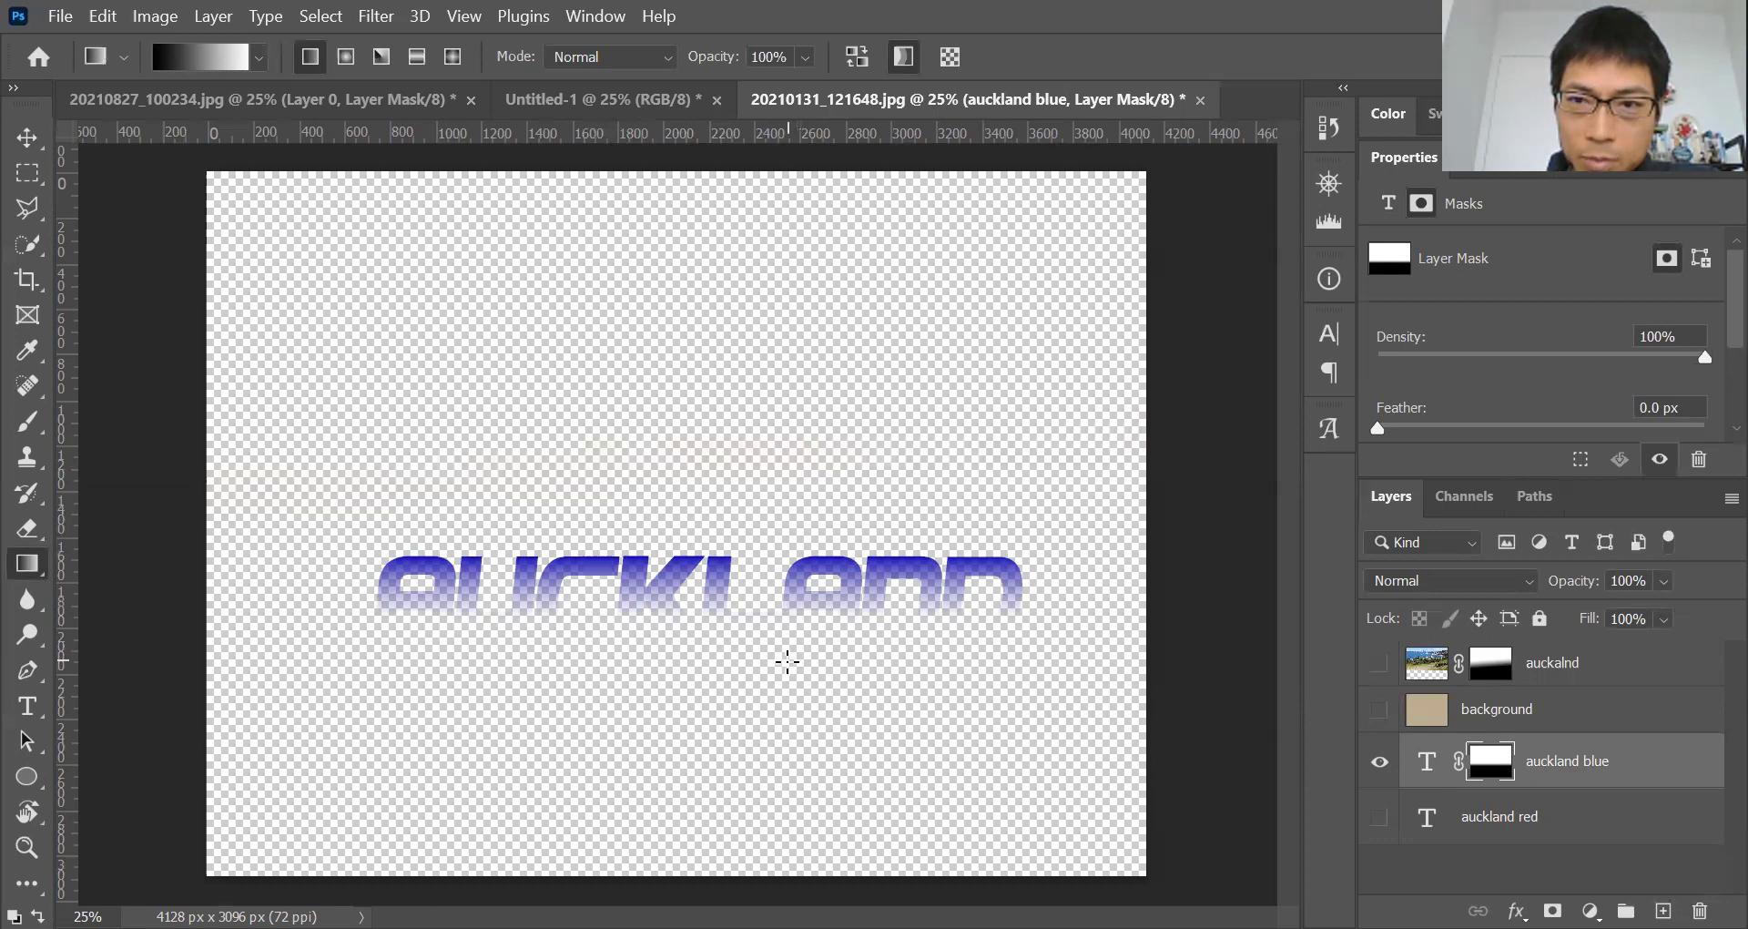
pyautogui.click(1381, 820)
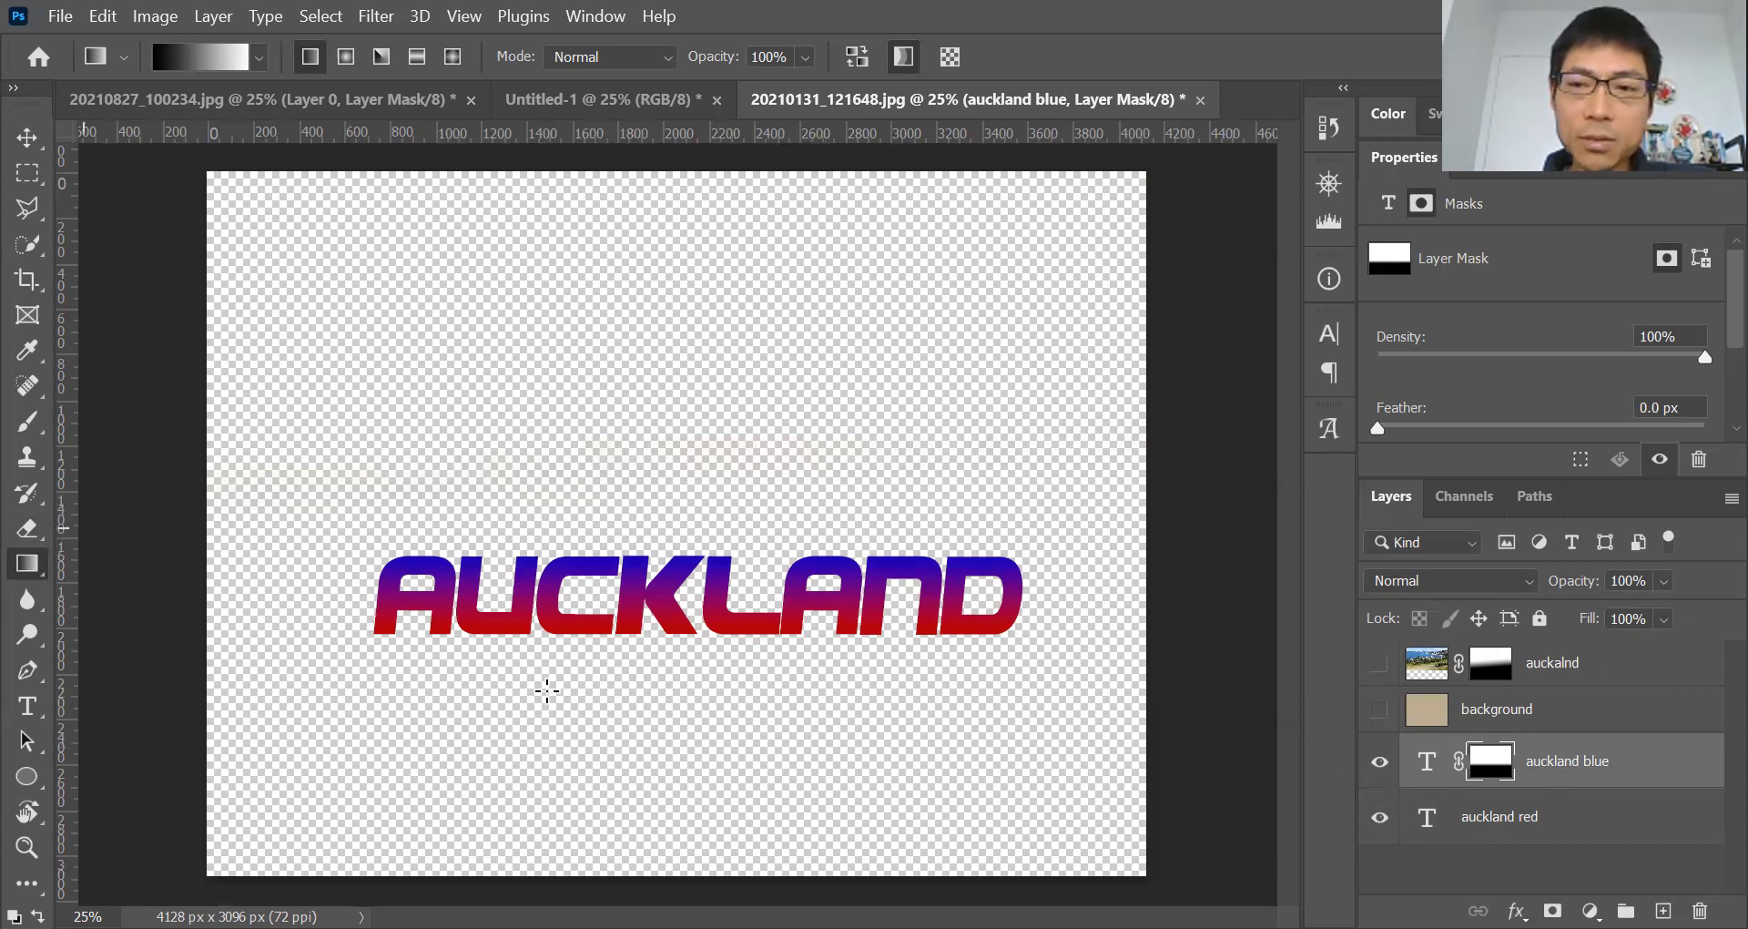
# Step: Hide both text layers and show the auckalnd and background layers
pyautogui.click(1377, 763)
pyautogui.click(1377, 817)
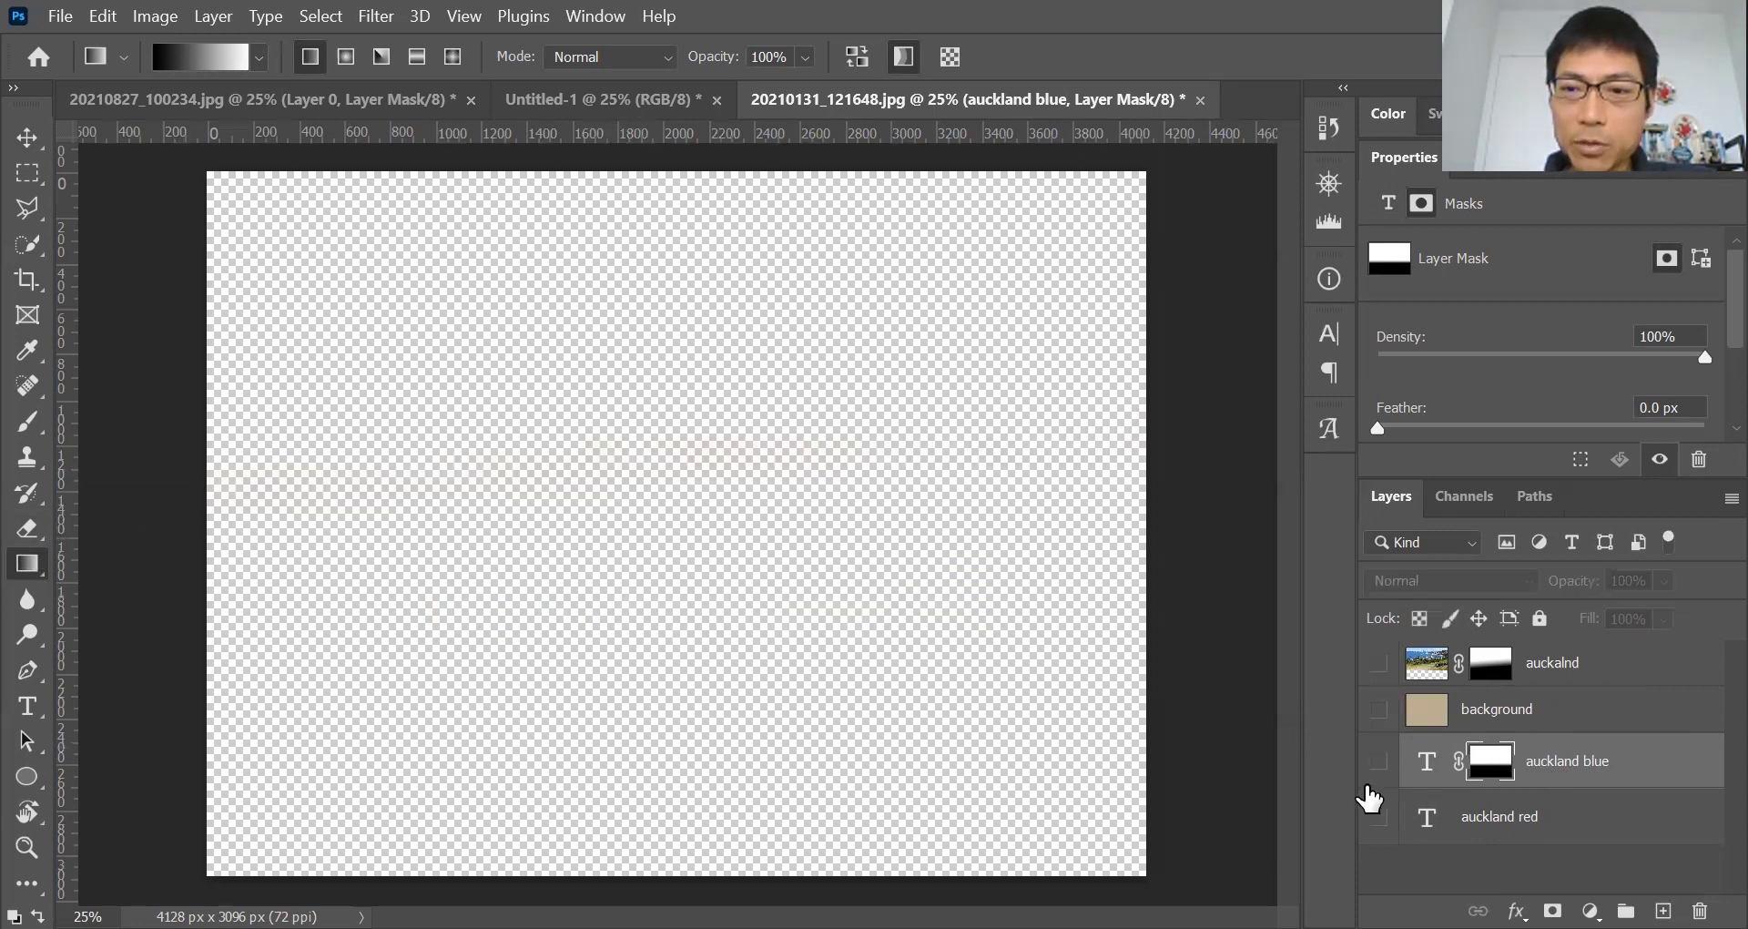
pyautogui.click(1380, 664)
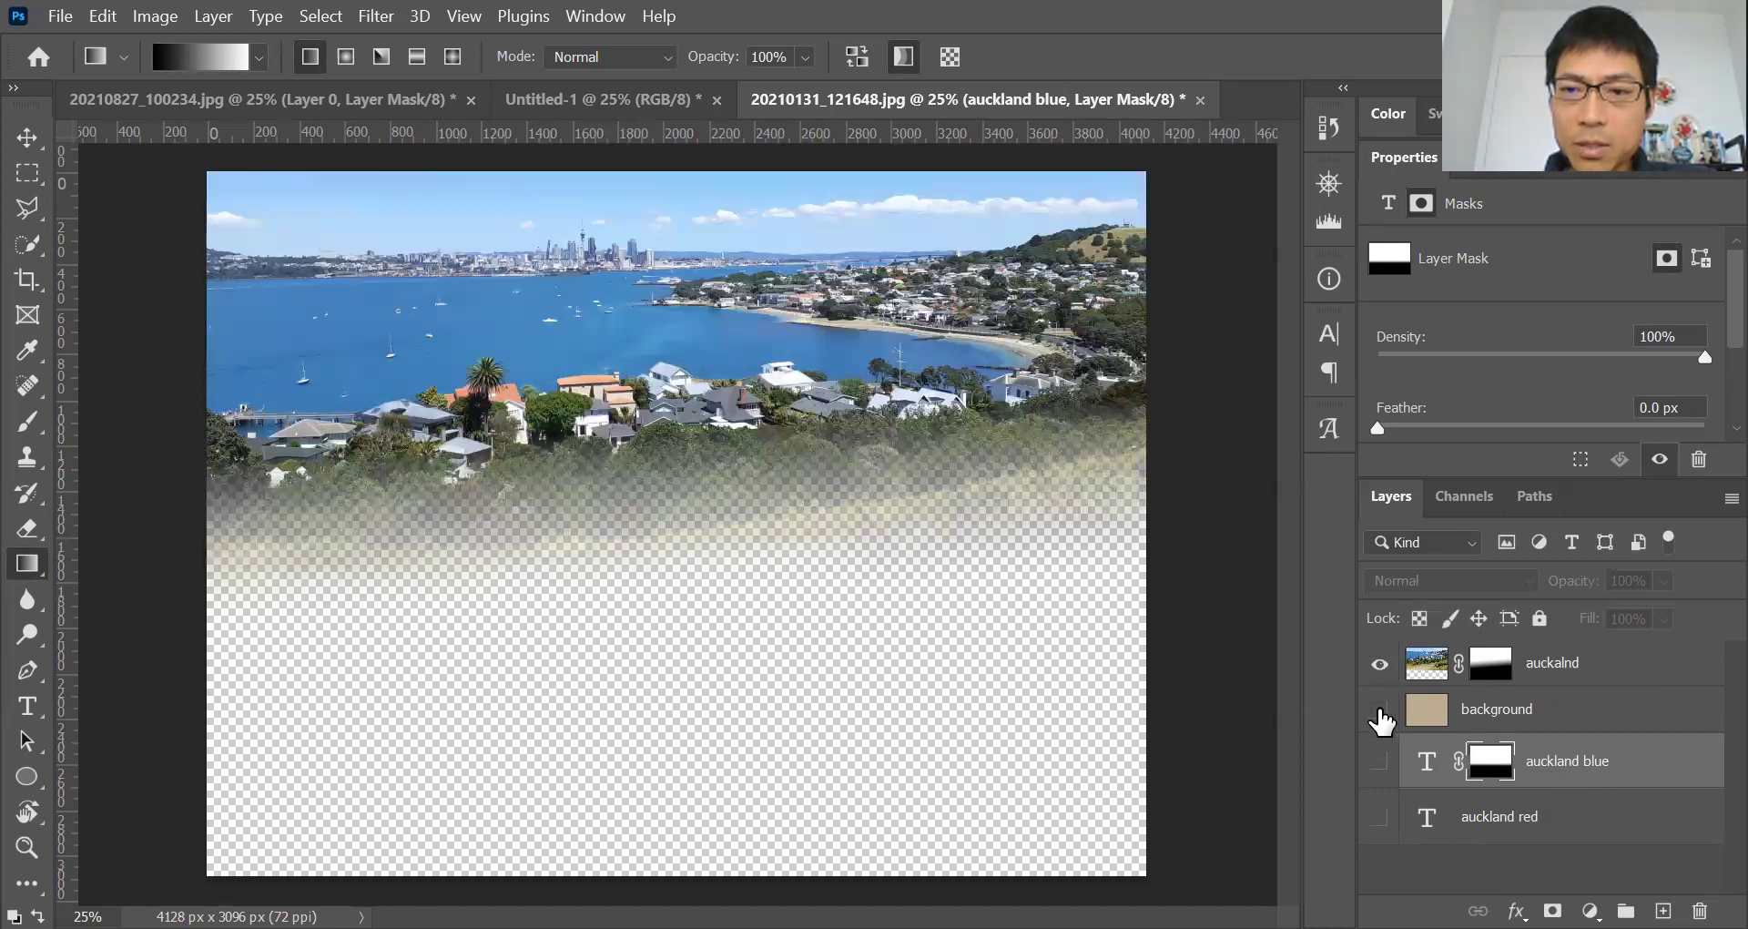
pyautogui.click(1380, 710)
# Step: Disable the gradient layer mask on the auckalnd layer
pyautogui.rightClick(1493, 663)
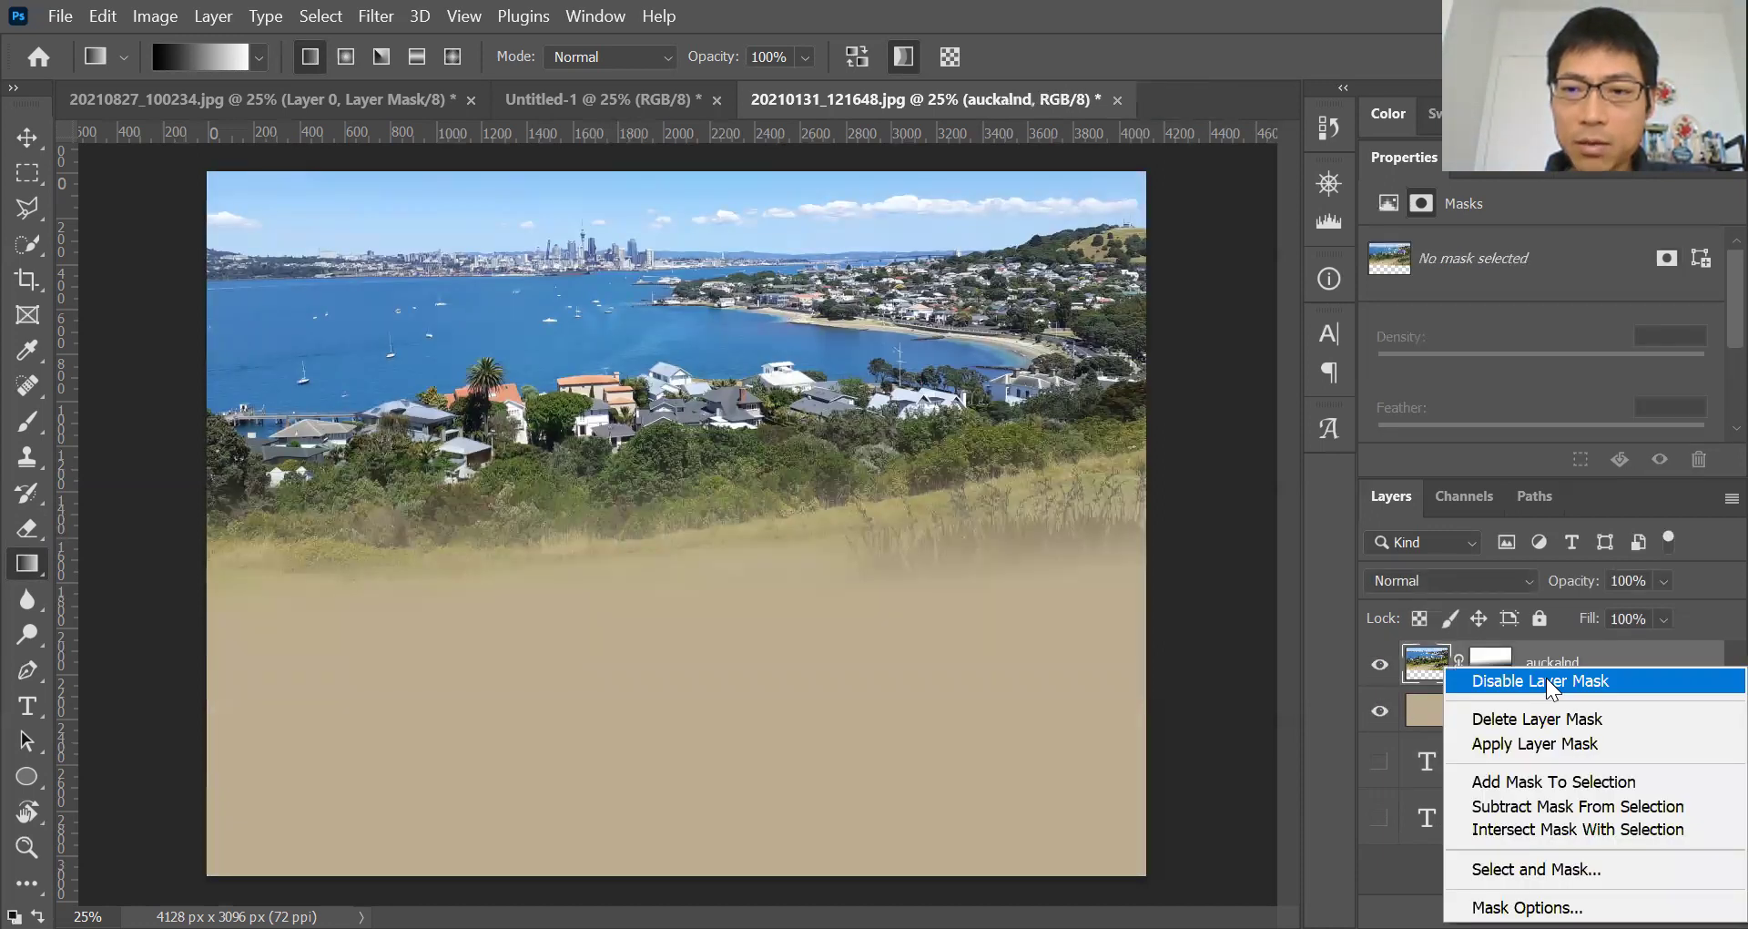
pyautogui.click(1593, 680)
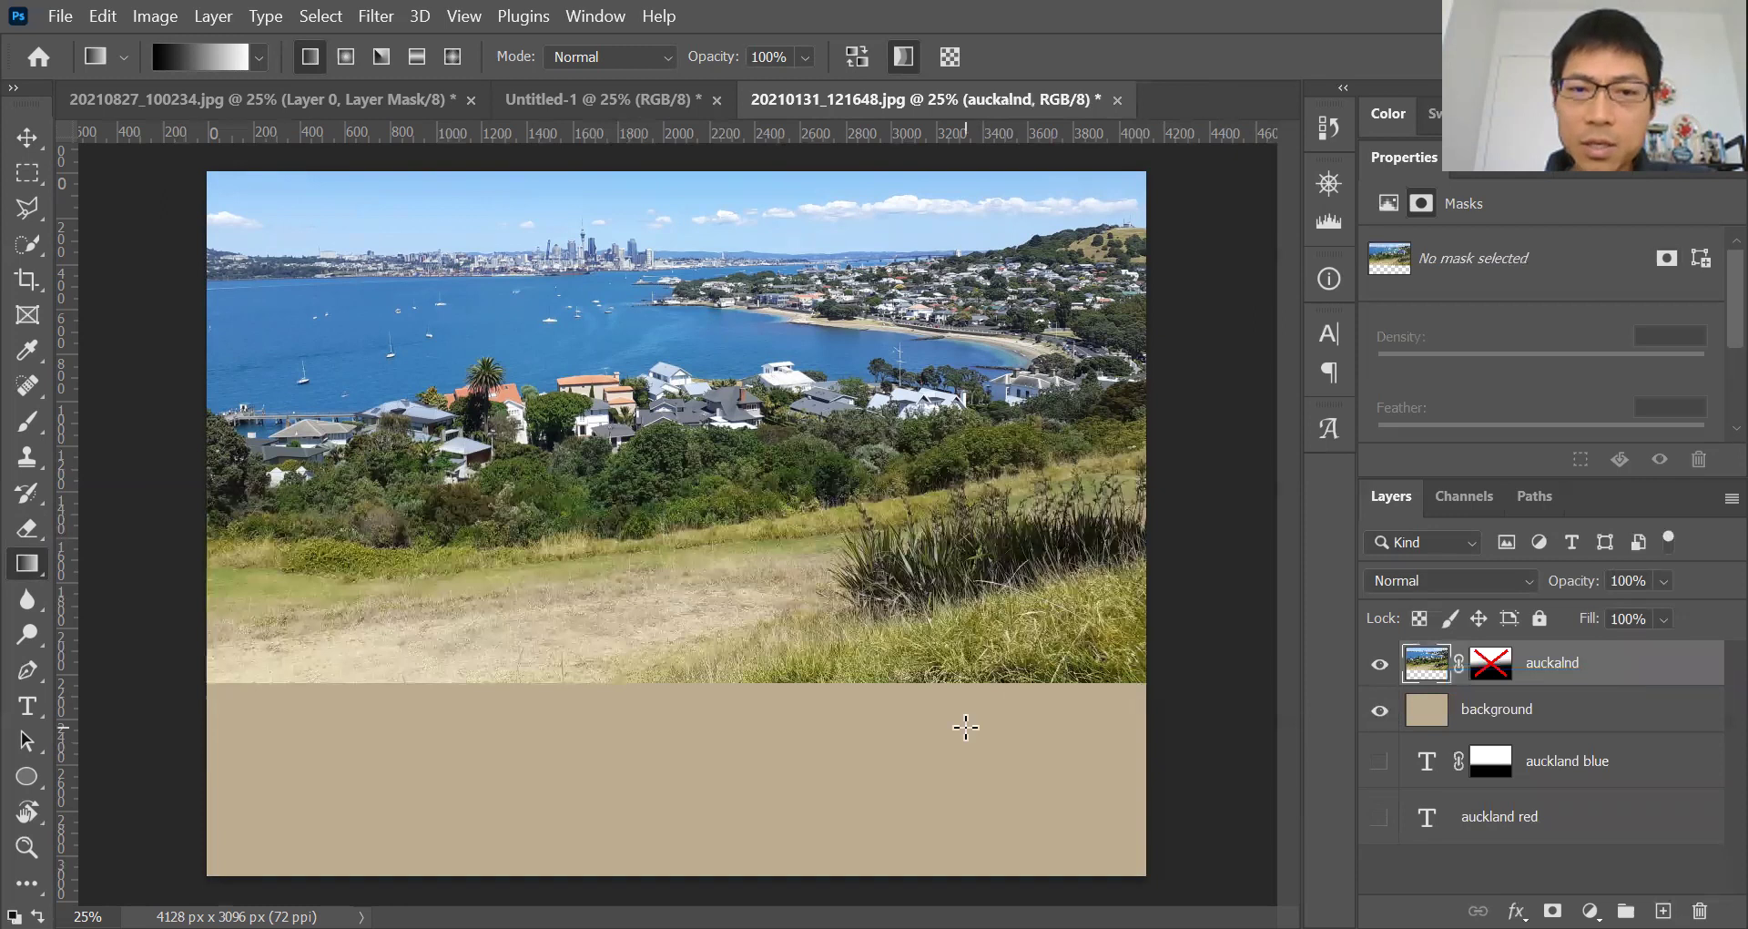